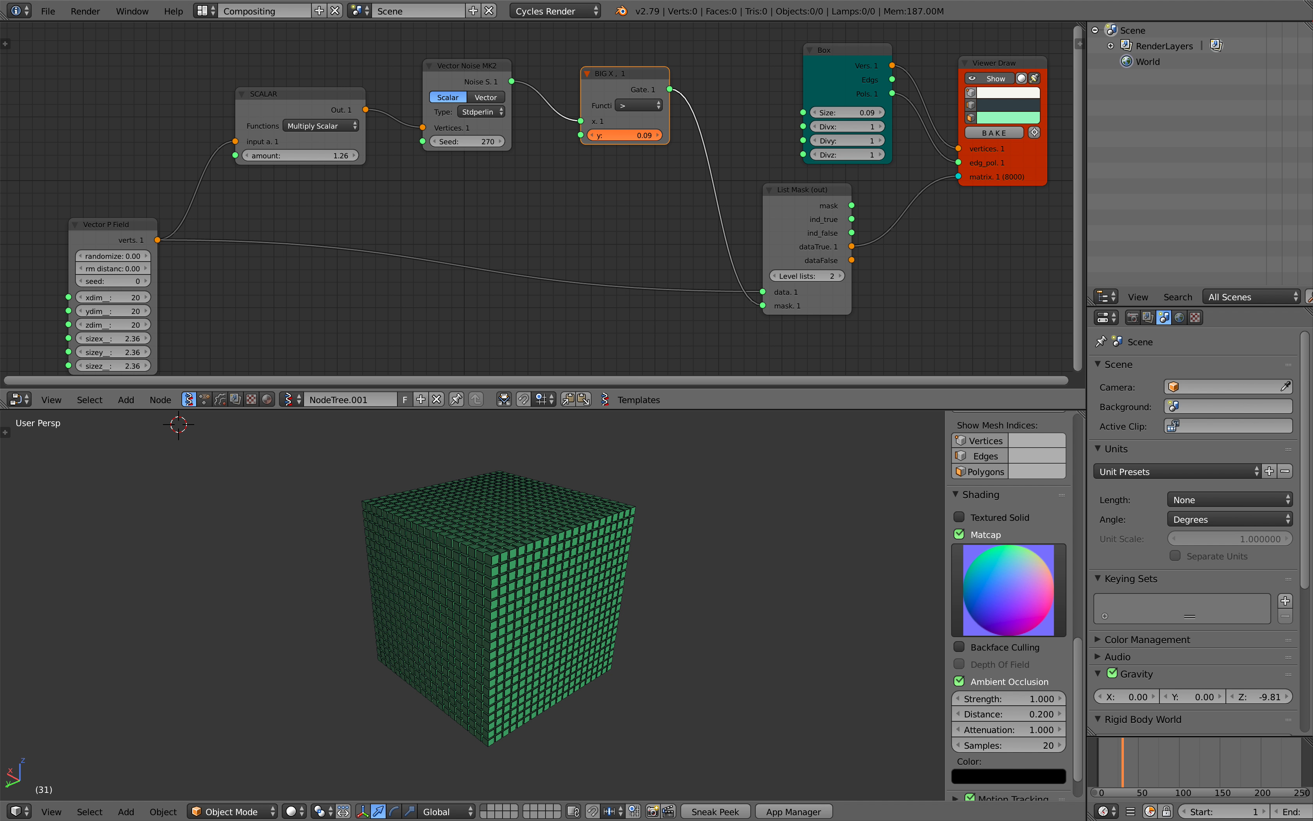
# Set the BIG X comparison node's y threshold to 0.60, check the box structure, and save the file.
pyautogui.moveTo(624, 135); pyautogui.dragTo(624, 136)
pyautogui.moveTo(624, 607); pyautogui.dragTo(666, 613, button='middle')
pyautogui.scroll(5, 666, 579)
pyautogui.scroll(-4, 666, 578)
pyautogui.moveTo(605, 575)
pyautogui.mouseDown(button='middle')
pyautogui.moveTo(568, 580)
pyautogui.moveTo(587, 565)
pyautogui.mouseUp(button='middle')
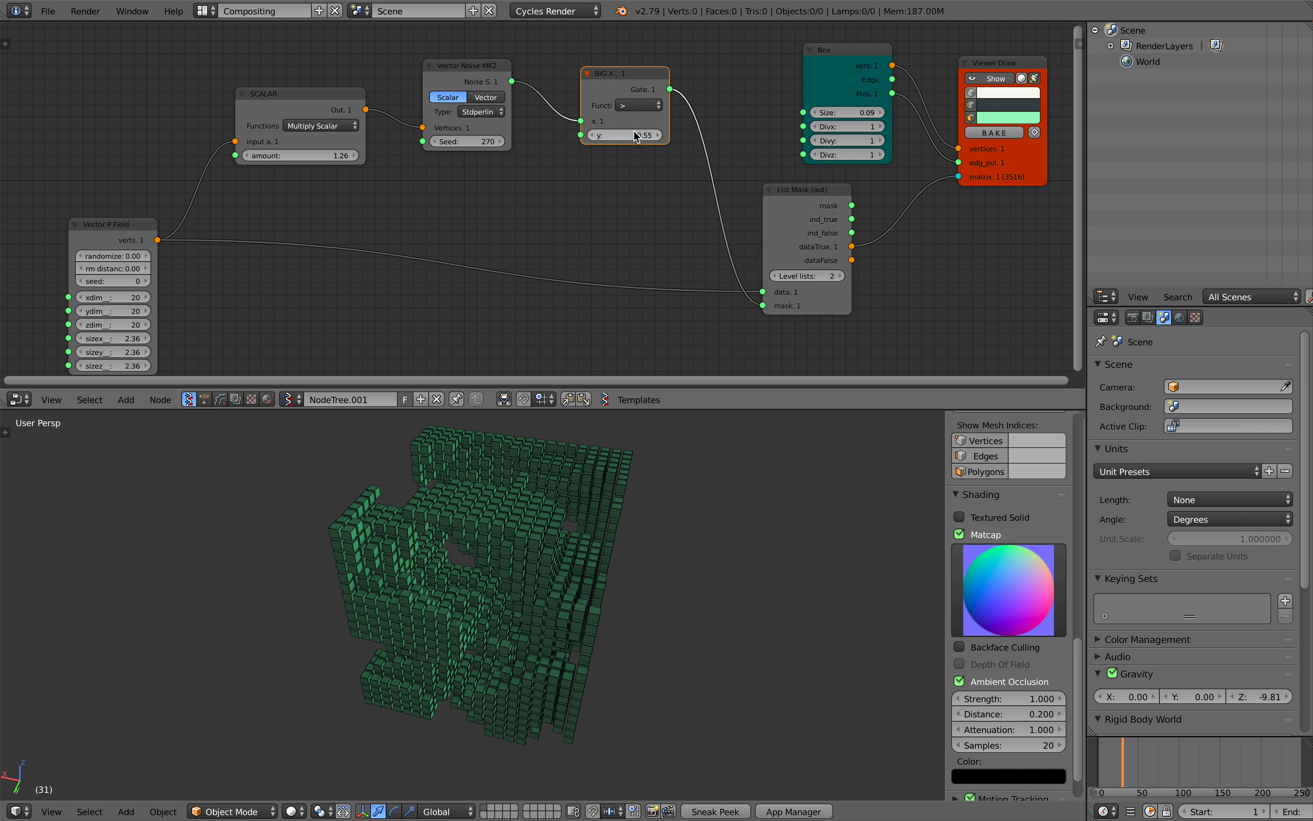
pyautogui.moveTo(624, 135); pyautogui.dragTo(624, 135)
pyautogui.moveTo(605, 524); pyautogui.dragTo(557, 434, button='middle')
pyautogui.hotkey('ctrl', 's')
pyautogui.click(559, 493)
# Shift the Vector P Field node slightly, save the file, and turn off the existing Viewer Draw node's display.
pyautogui.scroll(-1, 598, 484)
pyautogui.moveTo(380, 192); pyautogui.dragTo(375, 169, button='middle')
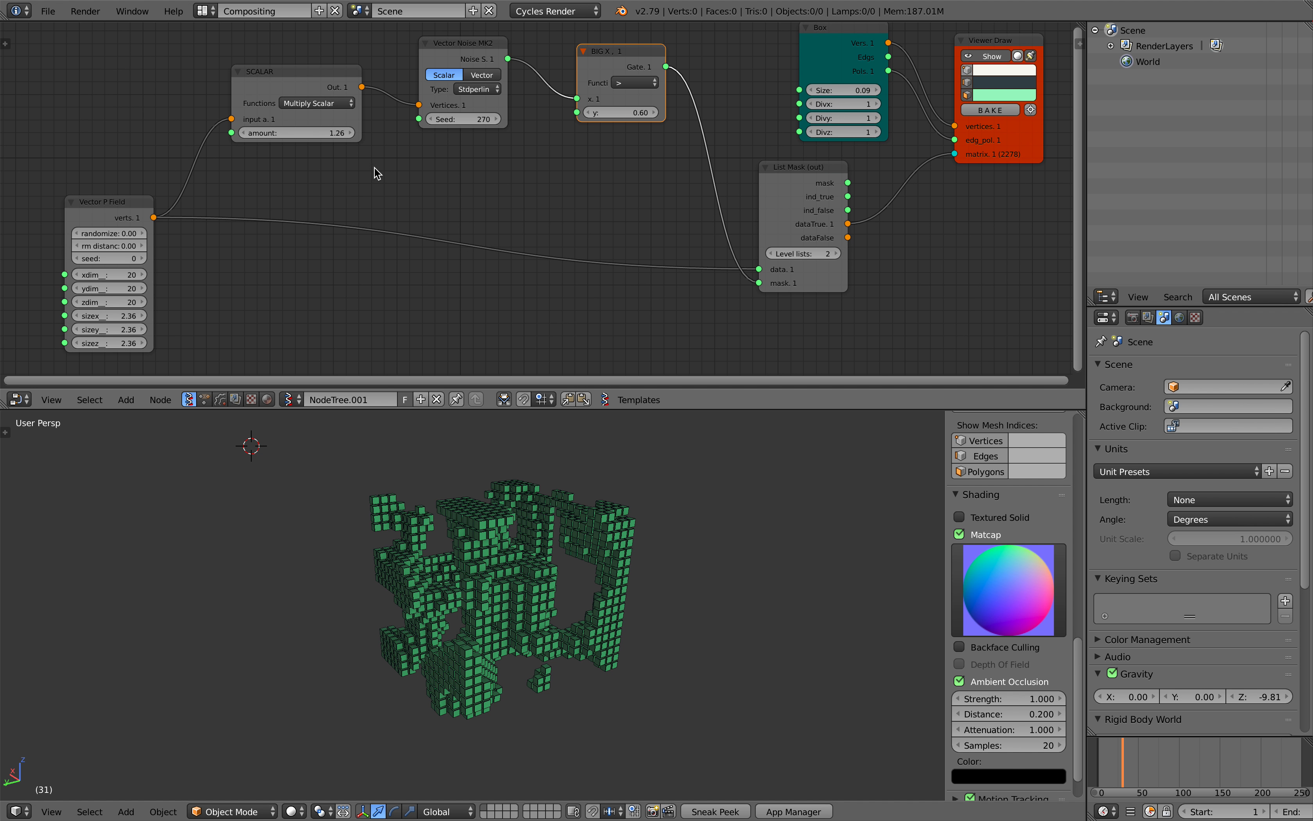
pyautogui.moveTo(120, 218)
pyautogui.mouseDown()
pyautogui.moveTo(149, 206)
pyautogui.moveTo(120, 195)
pyautogui.moveTo(133, 201)
pyautogui.mouseUp()
pyautogui.scroll(-1, 243, 220)
pyautogui.hotkey('ctrl', 's')
pyautogui.click(273, 224)
pyautogui.click(965, 67)
# Add a second Viewer Draw node beside Vector P Field and connect the field's verts output to its vertices input.
pyautogui.moveTo(197, 194); pyautogui.dragTo(228, 170, button='middle')
pyautogui.rightClick(214, 168)
pyautogui.click(213, 171)
pyautogui.click(318, 251)
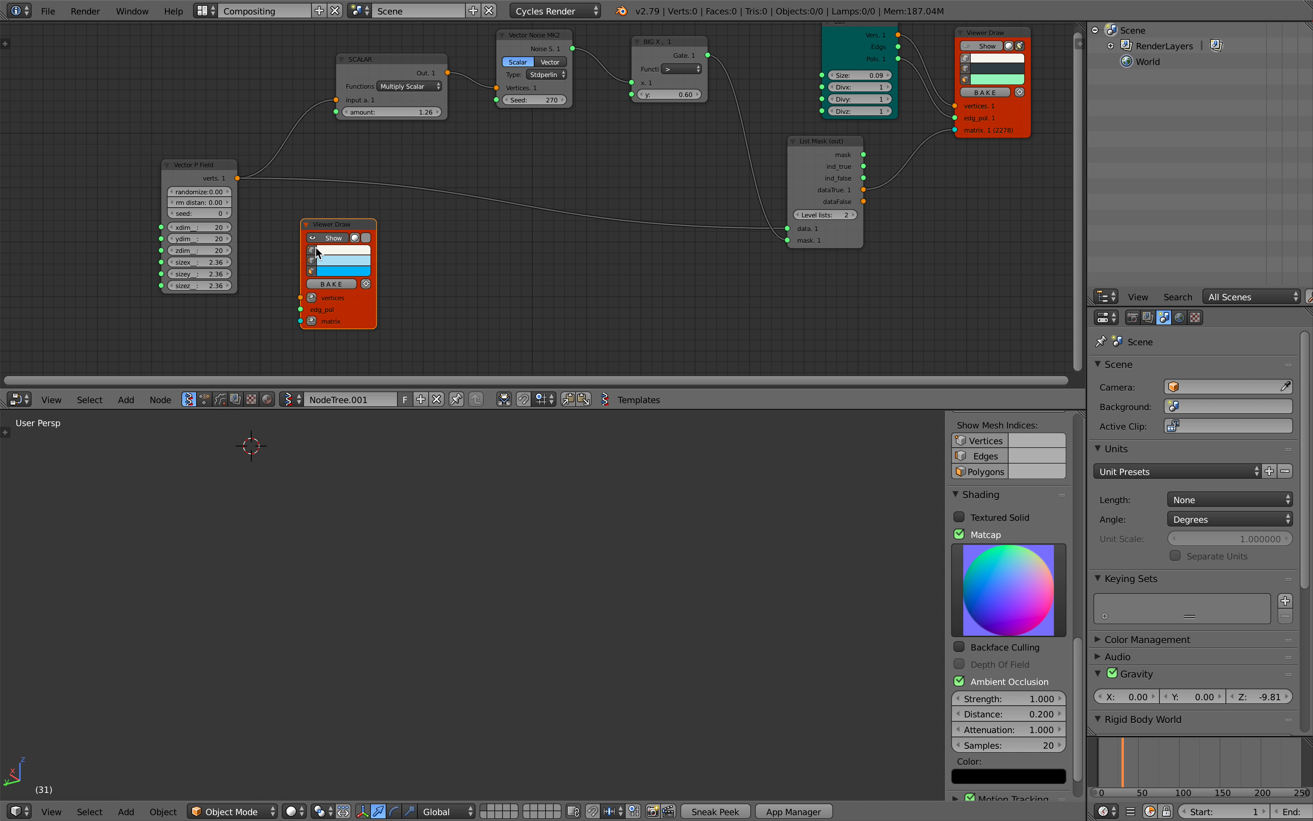
pyautogui.moveTo(300, 297); pyautogui.dragTo(237, 178)
pyautogui.scroll(5, 386, 524)
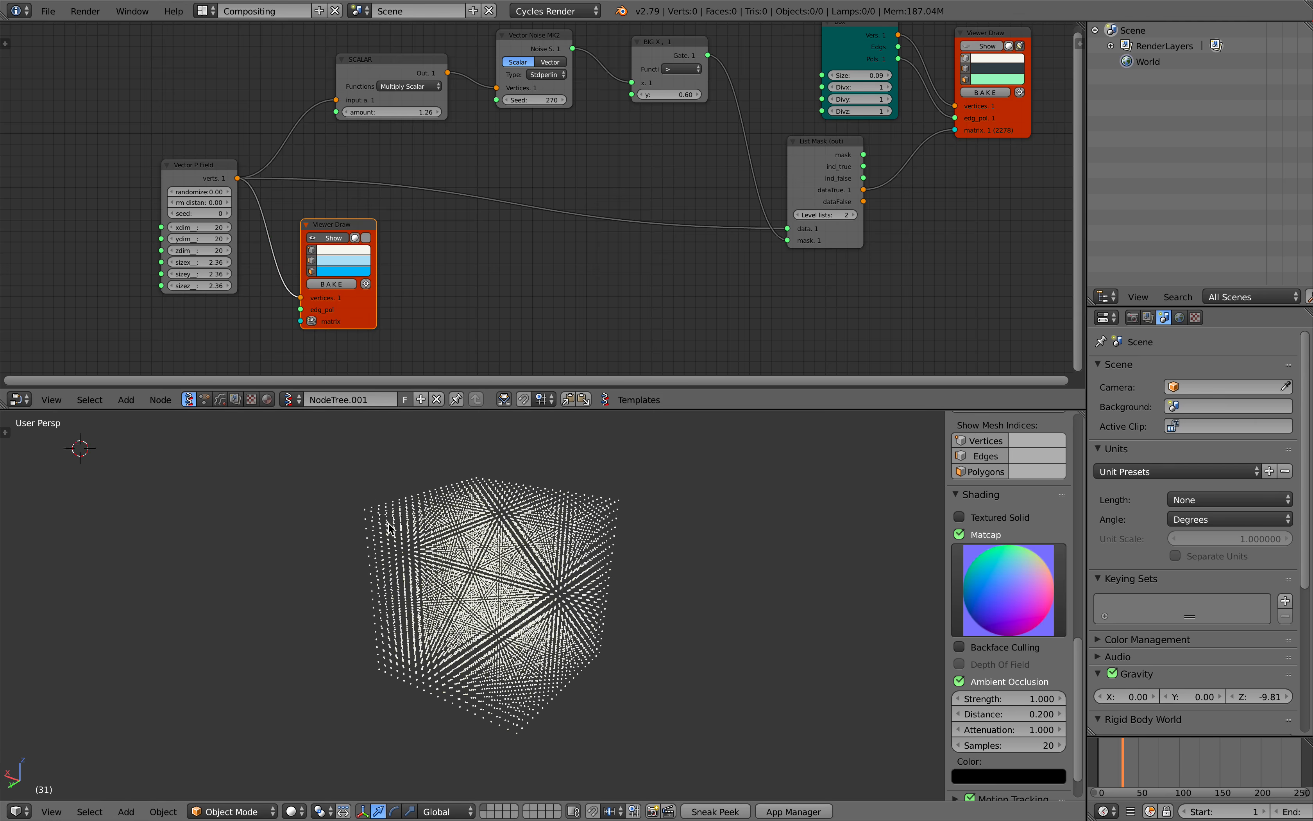
pyautogui.moveTo(384, 524); pyautogui.dragTo(448, 550, button='middle')
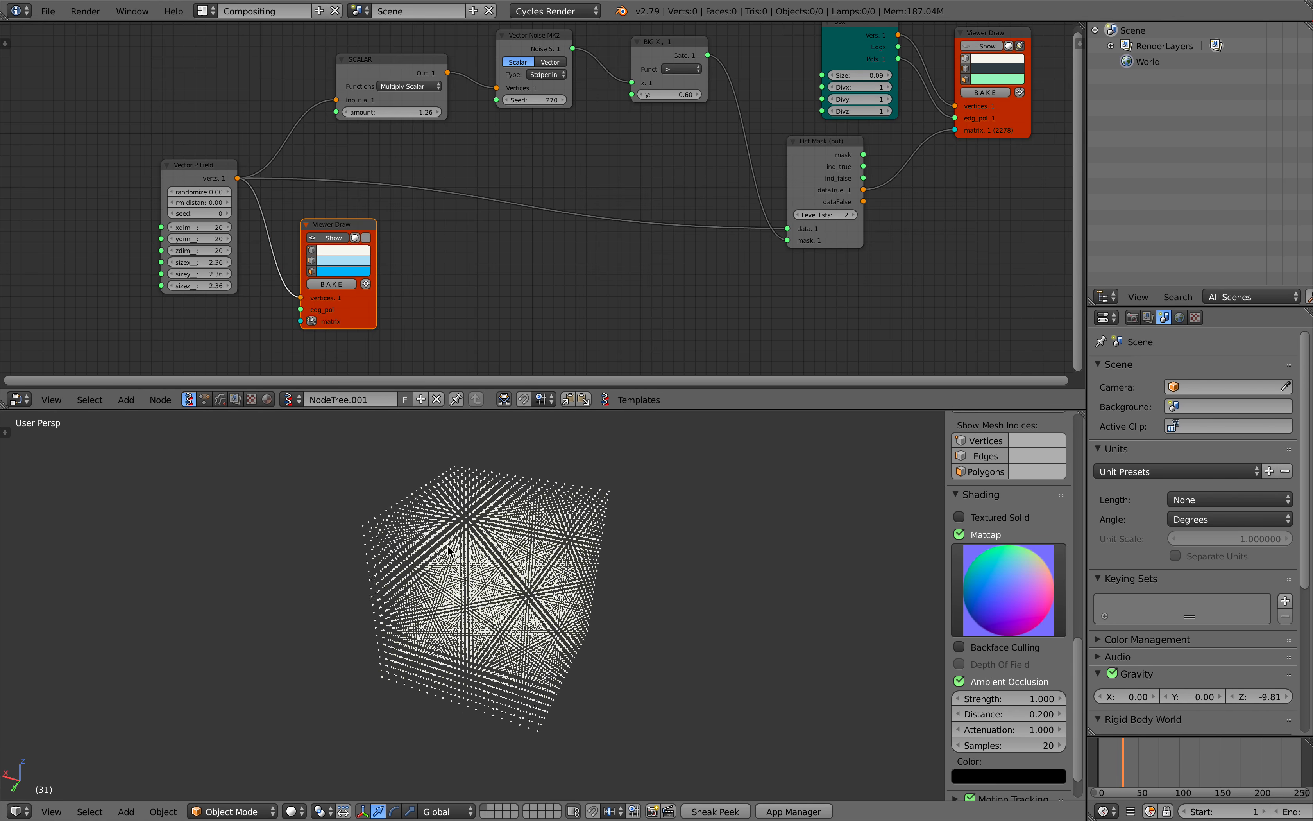
# Set sizex, sizey and sizez of the Vector P Field node to 2.00 and save the file.
pyautogui.moveTo(208, 262)
pyautogui.mouseDown()
pyautogui.moveTo(239, 263)
pyautogui.moveTo(208, 264)
pyautogui.mouseUp()
pyautogui.press('Return')
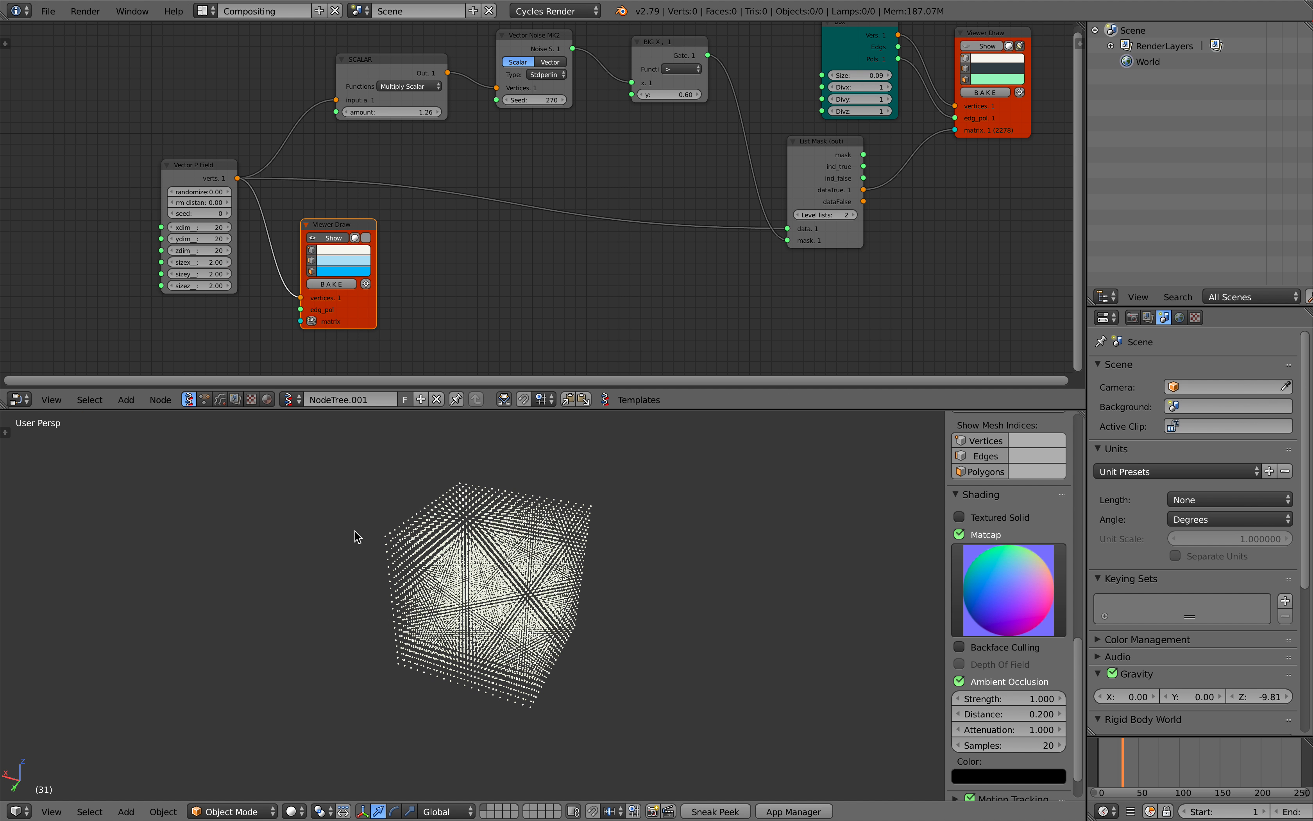
pyautogui.moveTo(352, 526); pyautogui.dragTo(331, 531, button='middle')
pyautogui.scroll(3, 331, 530)
pyautogui.scroll(2, 217, 228)
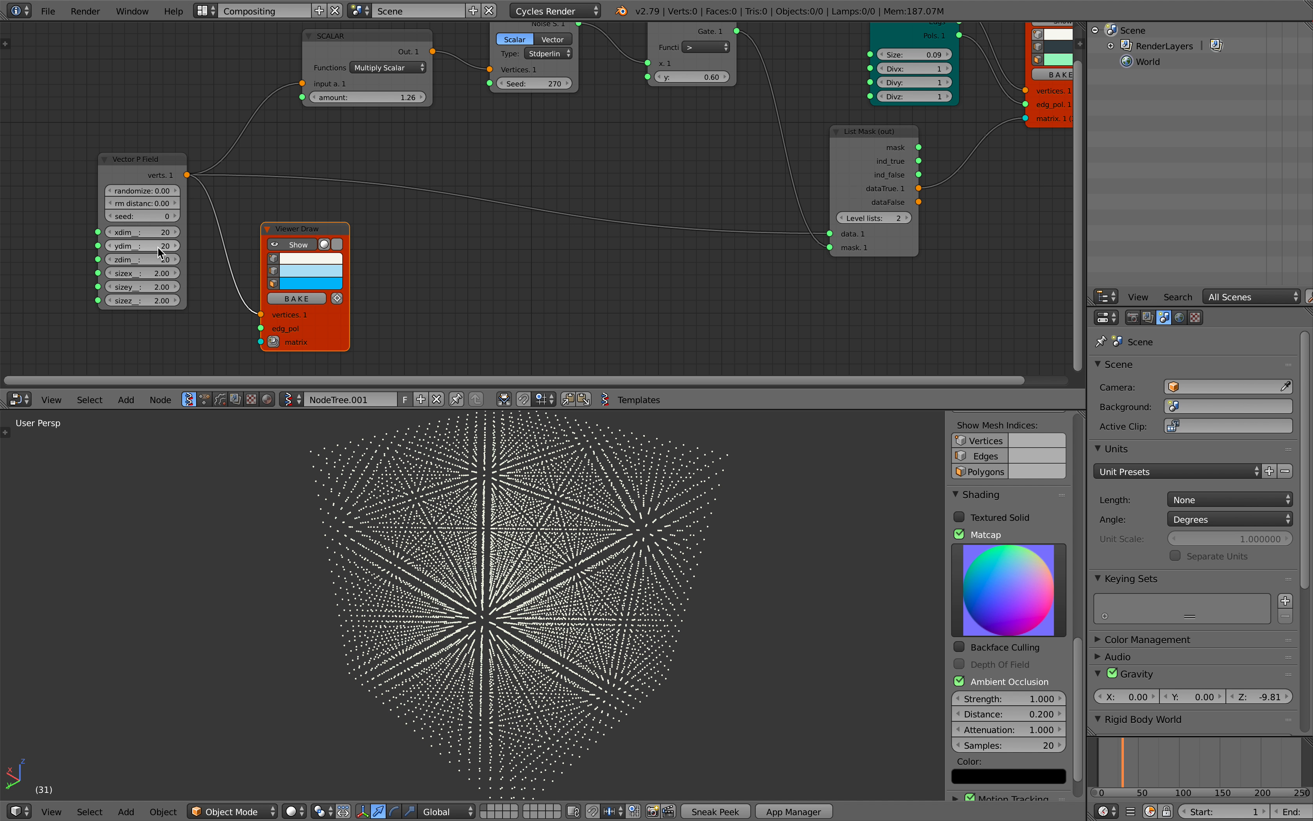
pyautogui.scroll(-2, 174, 245)
pyautogui.hotkey('ctrl', 's')
pyautogui.click(199, 253)
# Rearrange the second Viewer Draw, Vector P Field, SCALAR and Vector Noise MK2 nodes into a tidier layout.
pyautogui.moveTo(341, 227); pyautogui.dragTo(361, 238)
pyautogui.moveTo(220, 170); pyautogui.dragTo(207, 166)
pyautogui.scroll(1, 207, 173)
pyautogui.moveTo(260, 121); pyautogui.dragTo(227, 154, button='middle')
pyautogui.moveTo(310, 104); pyautogui.dragTo(265, 108)
pyautogui.moveTo(497, 61); pyautogui.dragTo(462, 71)
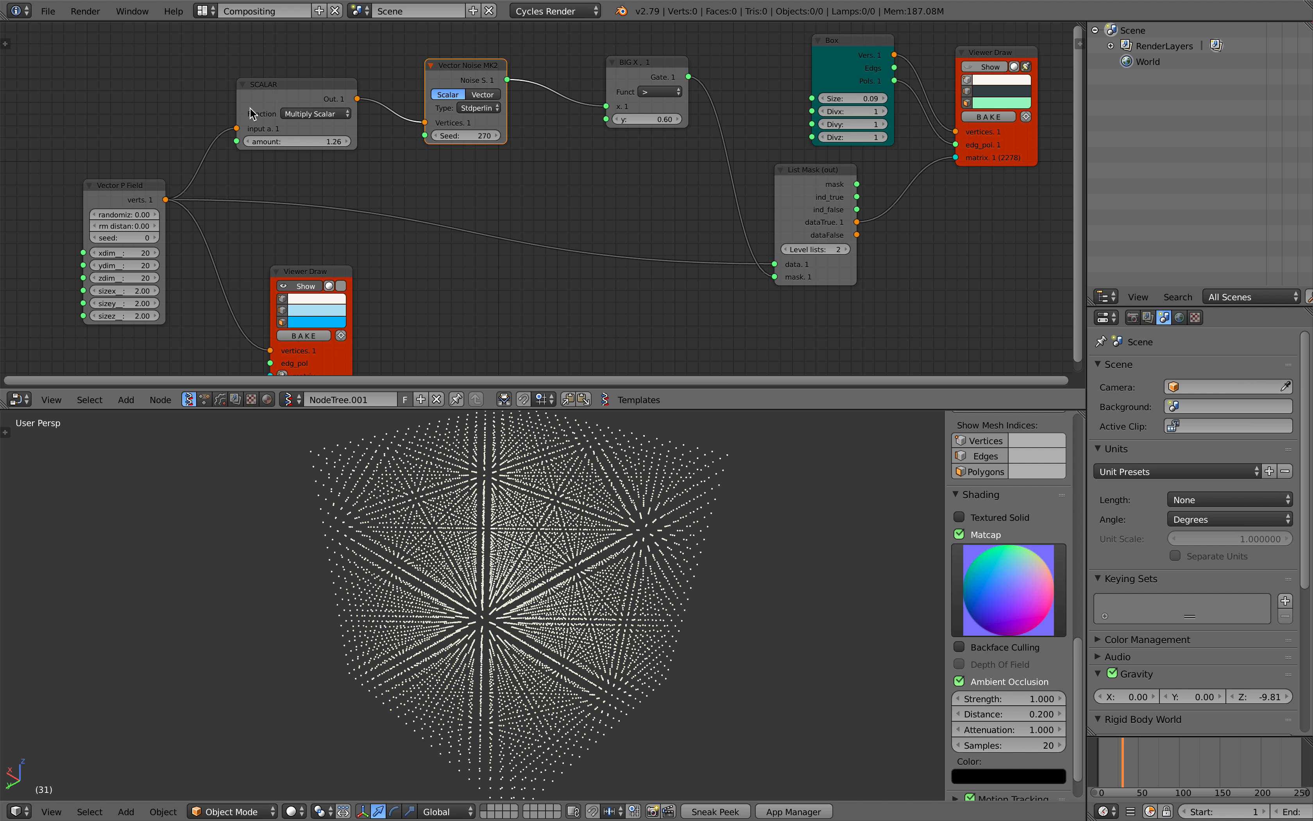
# Set the SCALAR node's multiply amount to 1.29 and shift the neighbouring Vector Noise MK2 and Vector P Field nodes.
pyautogui.moveTo(312, 143); pyautogui.dragTo(303, 101)
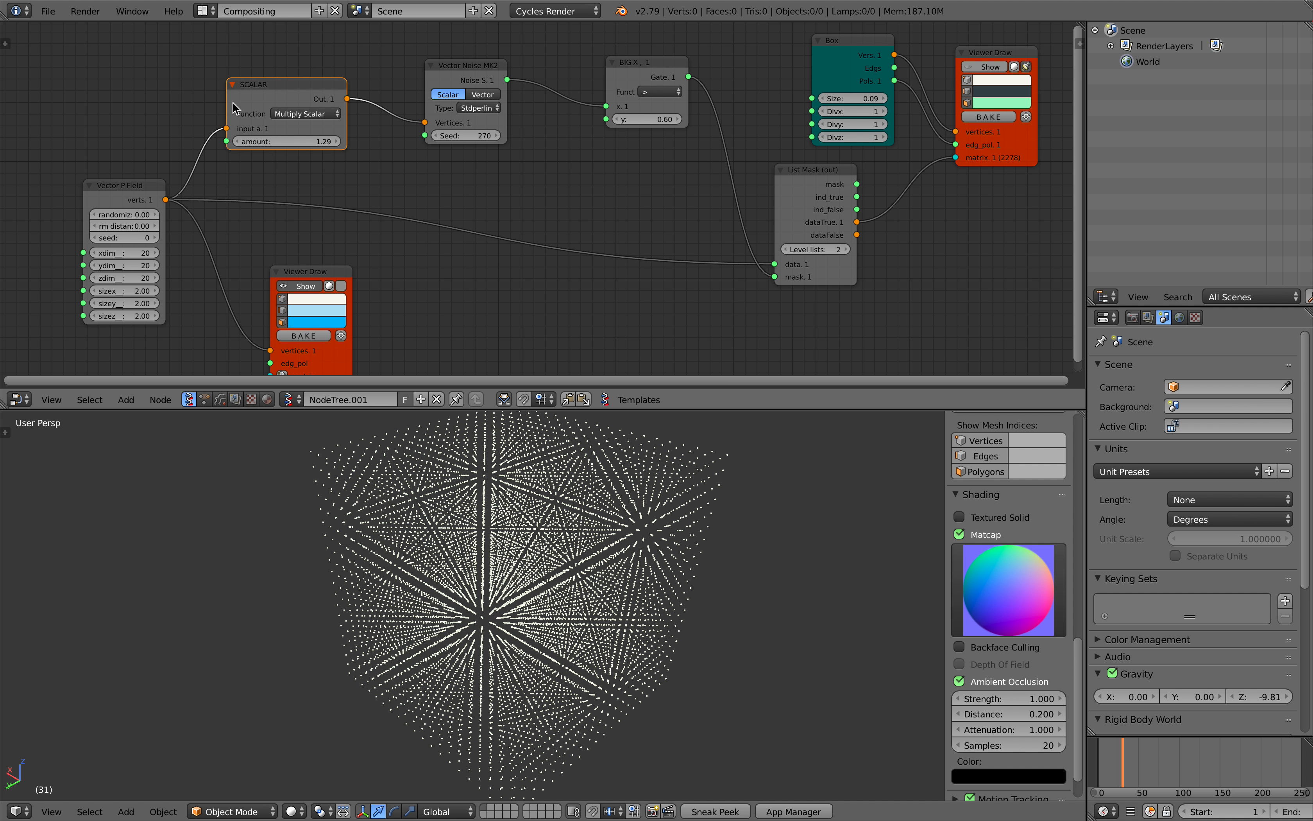
pyautogui.moveTo(440, 81); pyautogui.dragTo(430, 80)
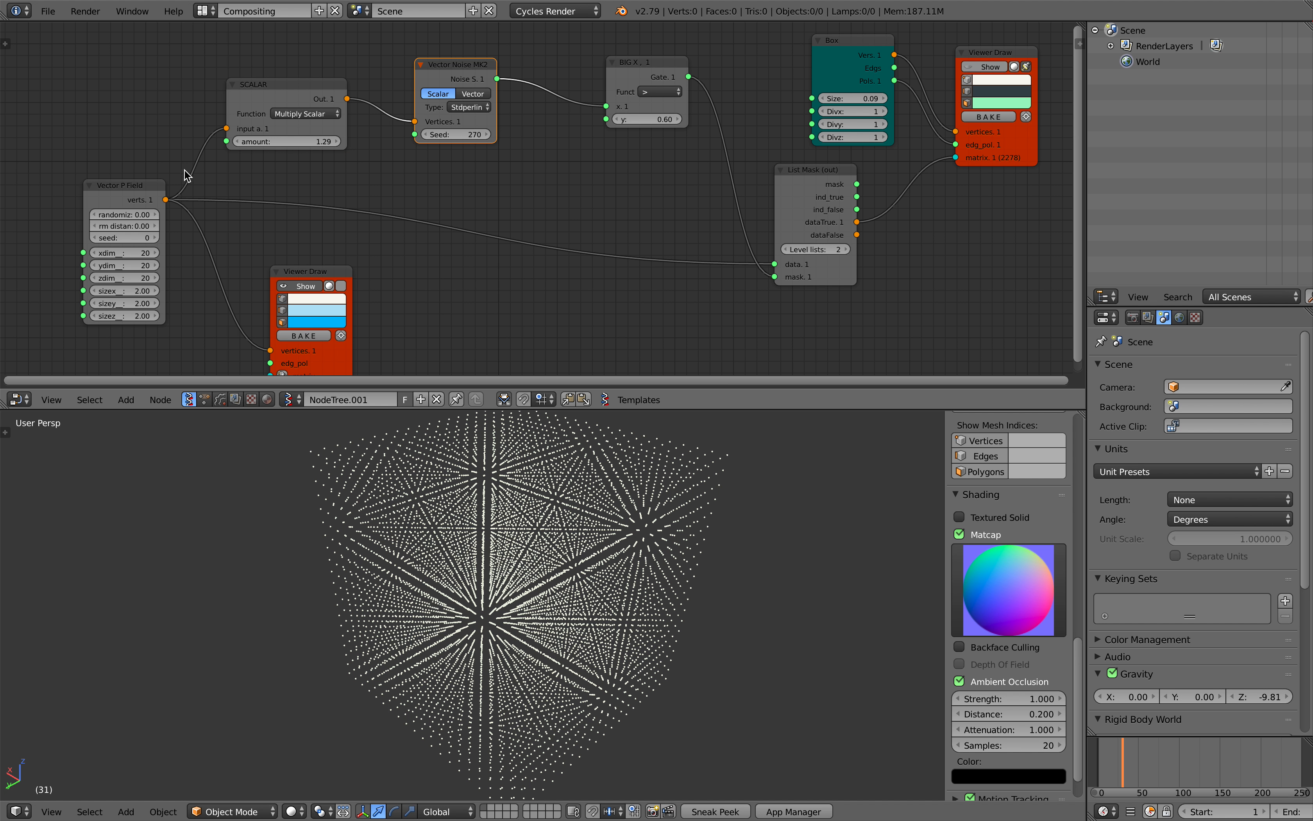
pyautogui.moveTo(162, 188); pyautogui.dragTo(149, 188)
pyautogui.moveTo(446, 82); pyautogui.dragTo(439, 90)
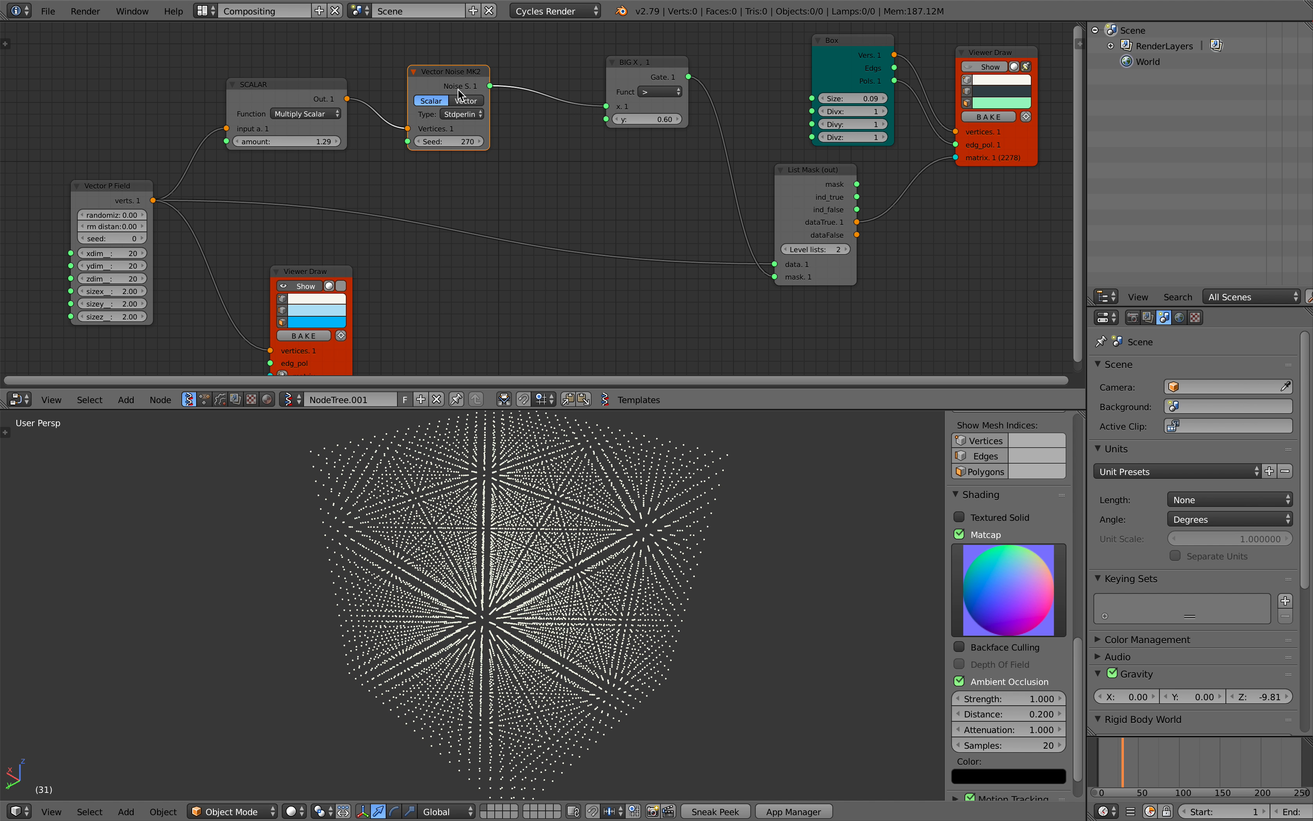
# Move the BIG X and List Mask nodes closer to the Vector Noise MK2 node.
pyautogui.moveTo(497, 113); pyautogui.dragTo(454, 138, button='middle')
pyautogui.moveTo(596, 98); pyautogui.dragTo(559, 101)
pyautogui.scroll(1, 535, 70)
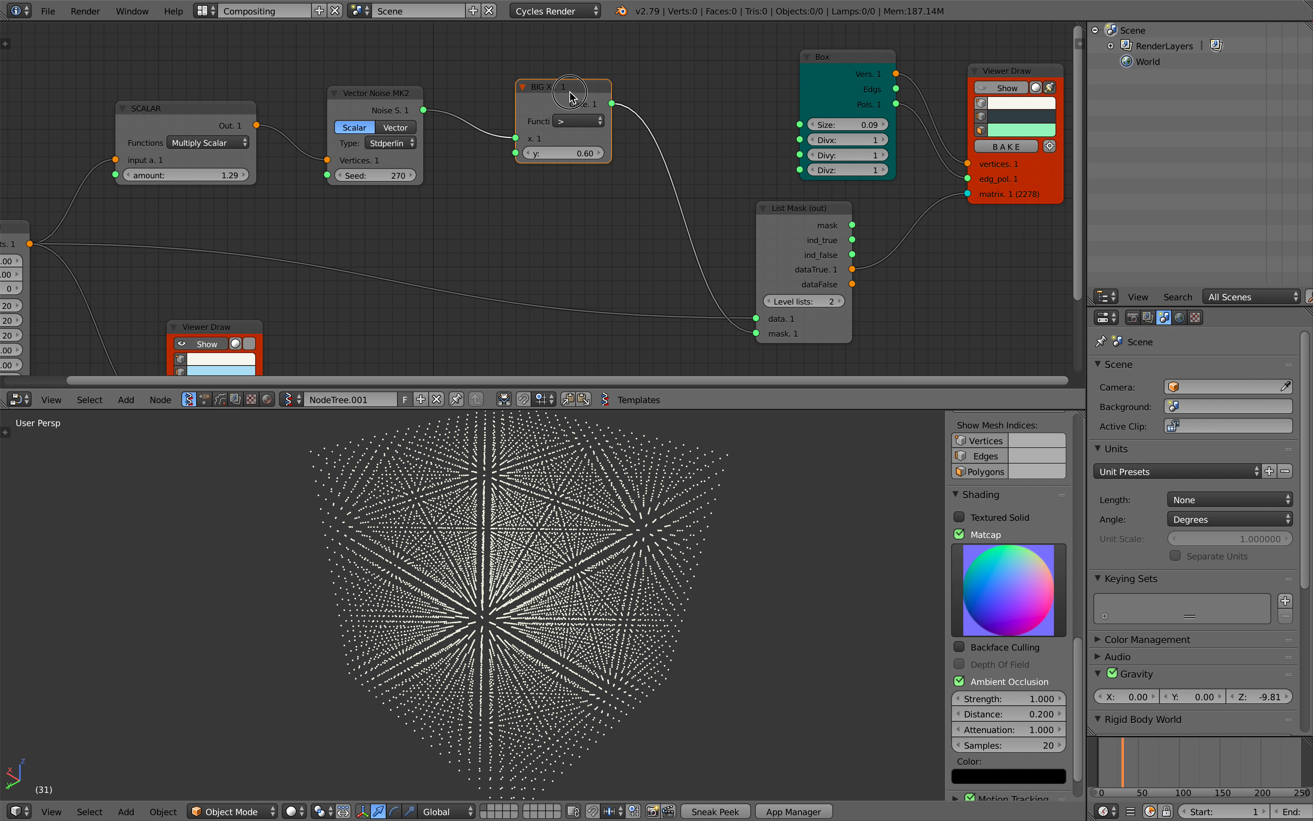
pyautogui.moveTo(570, 96); pyautogui.dragTo(566, 126)
pyautogui.moveTo(607, 137); pyautogui.dragTo(558, 145, button='middle')
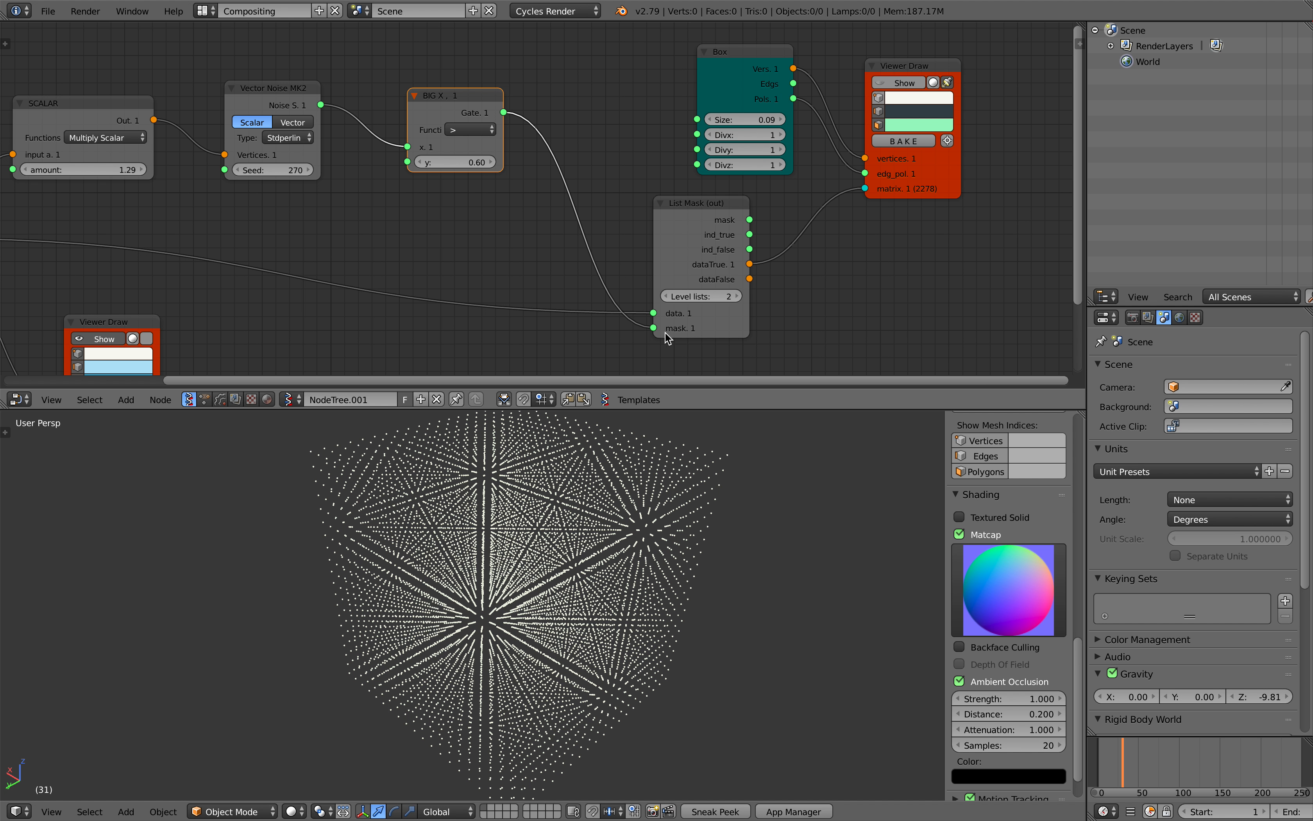
pyautogui.moveTo(686, 253); pyautogui.dragTo(657, 257)
pyautogui.scroll(-1, 542, 271)
# Reposition the Vector P Field, second Viewer Draw and List Mask nodes along their connections.
pyautogui.moveTo(235, 247); pyautogui.dragTo(389, 250, button='middle')
pyautogui.scroll(-1, 388, 251)
pyautogui.moveTo(171, 229); pyautogui.dragTo(150, 281)
pyautogui.moveTo(313, 300); pyautogui.dragTo(312, 322)
pyautogui.moveTo(781, 218); pyautogui.dragTo(741, 207)
pyautogui.moveTo(295, 260); pyautogui.dragTo(346, 213, button='middle')
pyautogui.moveTo(197, 242); pyautogui.dragTo(162, 215)
pyautogui.scroll(1, 192, 225)
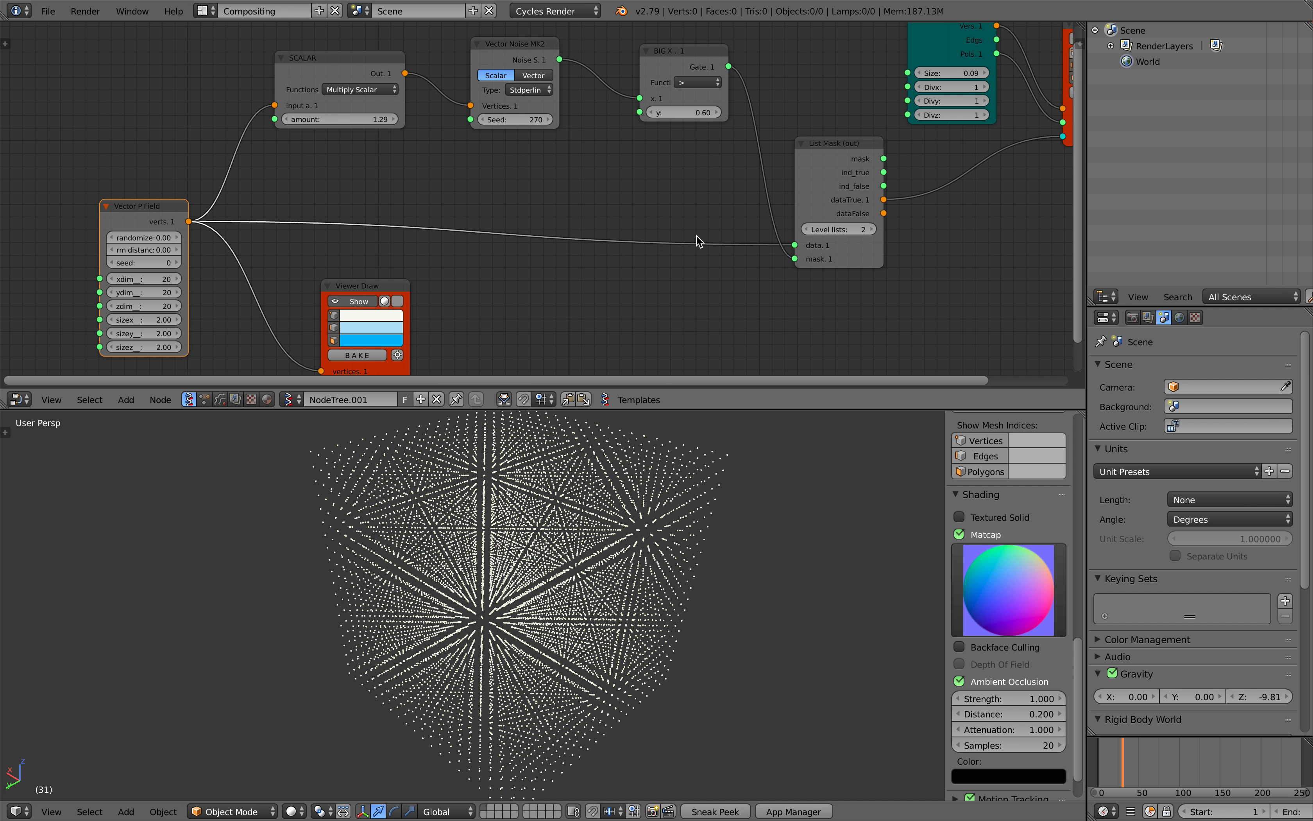
# Adjust the List Mask node's placement between the BIG X and Box nodes.
pyautogui.moveTo(819, 223); pyautogui.dragTo(564, 234, button='middle')
pyautogui.scroll(1, 564, 234)
pyautogui.scroll(1, 564, 233)
pyautogui.moveTo(578, 158); pyautogui.dragTo(563, 171)
pyautogui.scroll(-1, 556, 179)
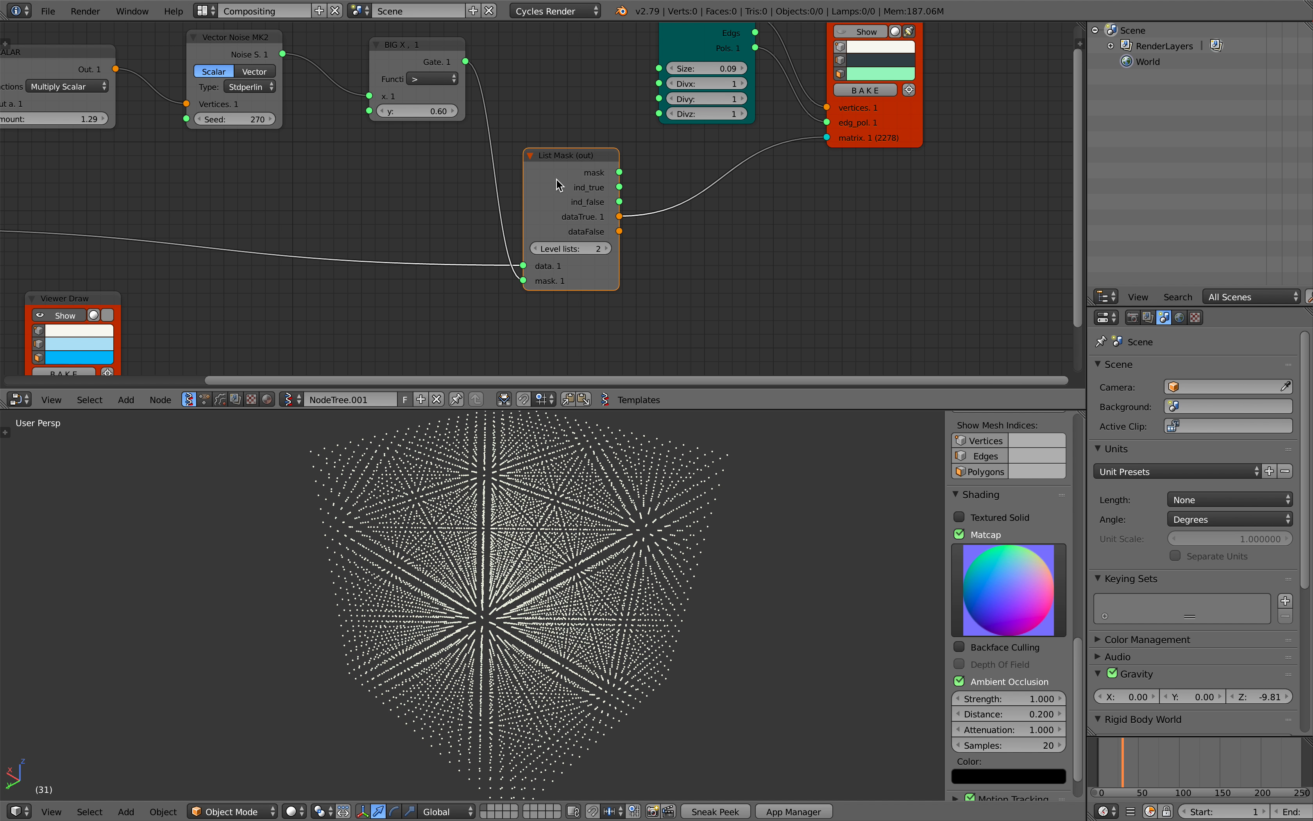
pyautogui.scroll(-1, 594, 192)
# Move the Box node and feed List Mask's dataTrue into the first Viewer Draw's vertices instead of the Box geometry.
pyautogui.moveTo(719, 45); pyautogui.dragTo(693, 80, button='middle')
pyautogui.moveTo(671, 56); pyautogui.dragTo(625, 53)
pyautogui.moveTo(778, 147)
pyautogui.mouseDown()
pyautogui.moveTo(768, 169)
pyautogui.moveTo(780, 149)
pyautogui.mouseUp()
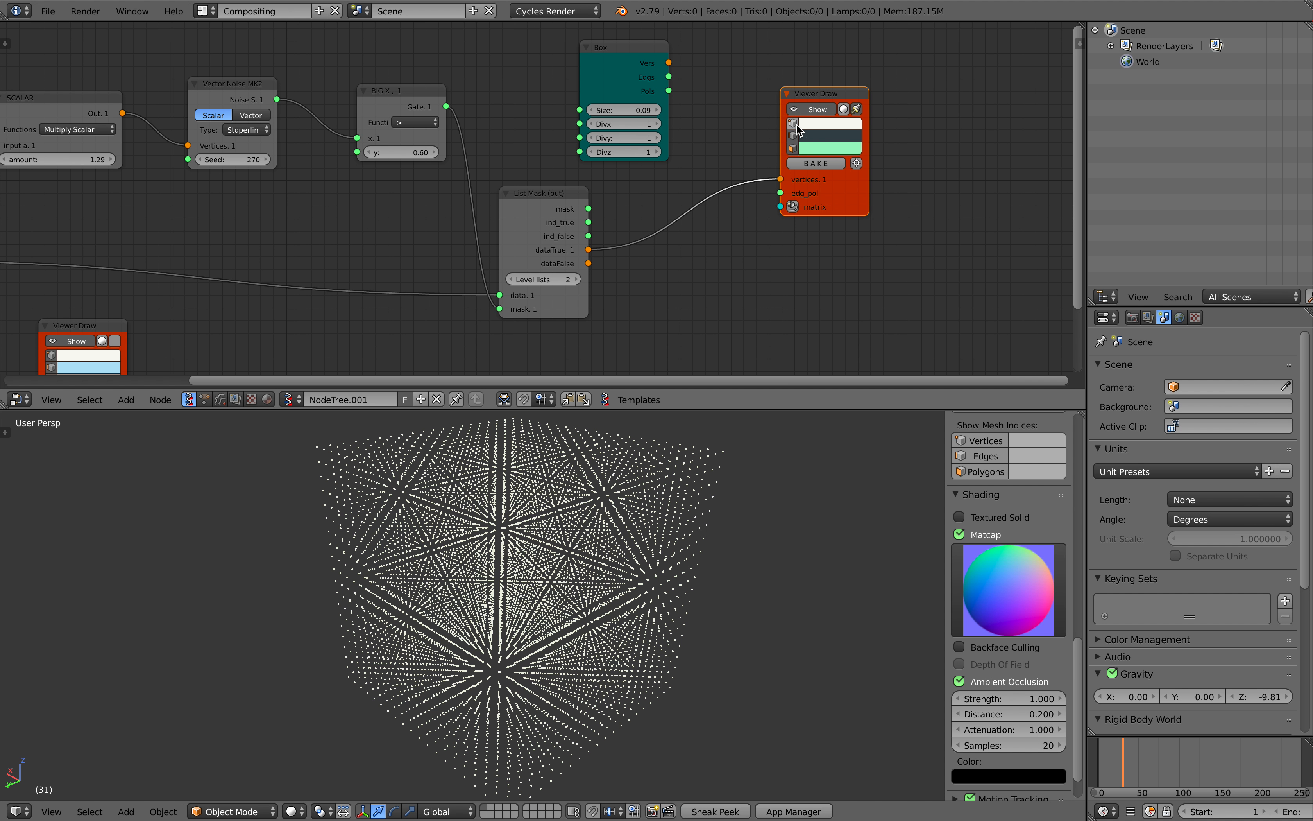
# Turn off the second Viewer Draw's display, move that node closer to Vector P Field, and save the file.
pyautogui.scroll(-2, 777, 519)
pyautogui.moveTo(155, 281); pyautogui.dragTo(266, 210, button='middle')
pyautogui.click(191, 269)
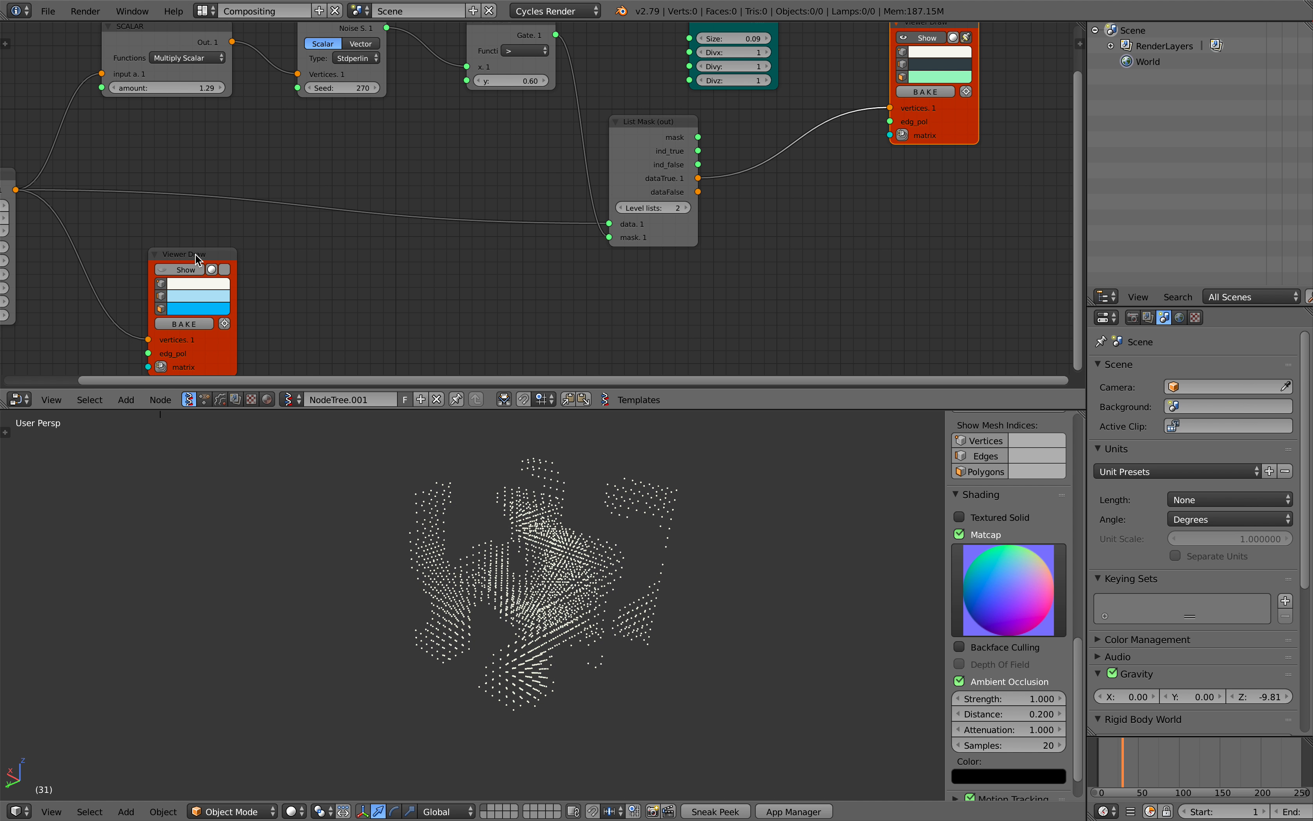
pyautogui.moveTo(196, 259); pyautogui.dragTo(130, 226)
pyautogui.hotkey('ctrl', 's')
pyautogui.click(131, 225)
# Set xdim, ydim and zdim of the Vector P Field node to 30.
pyautogui.moveTo(423, 521); pyautogui.dragTo(387, 507, button='middle')
pyautogui.moveTo(413, 269); pyautogui.dragTo(425, 285, button='middle')
pyautogui.scroll(1, 425, 284)
pyautogui.moveTo(292, 204); pyautogui.dragTo(478, 242, button='middle')
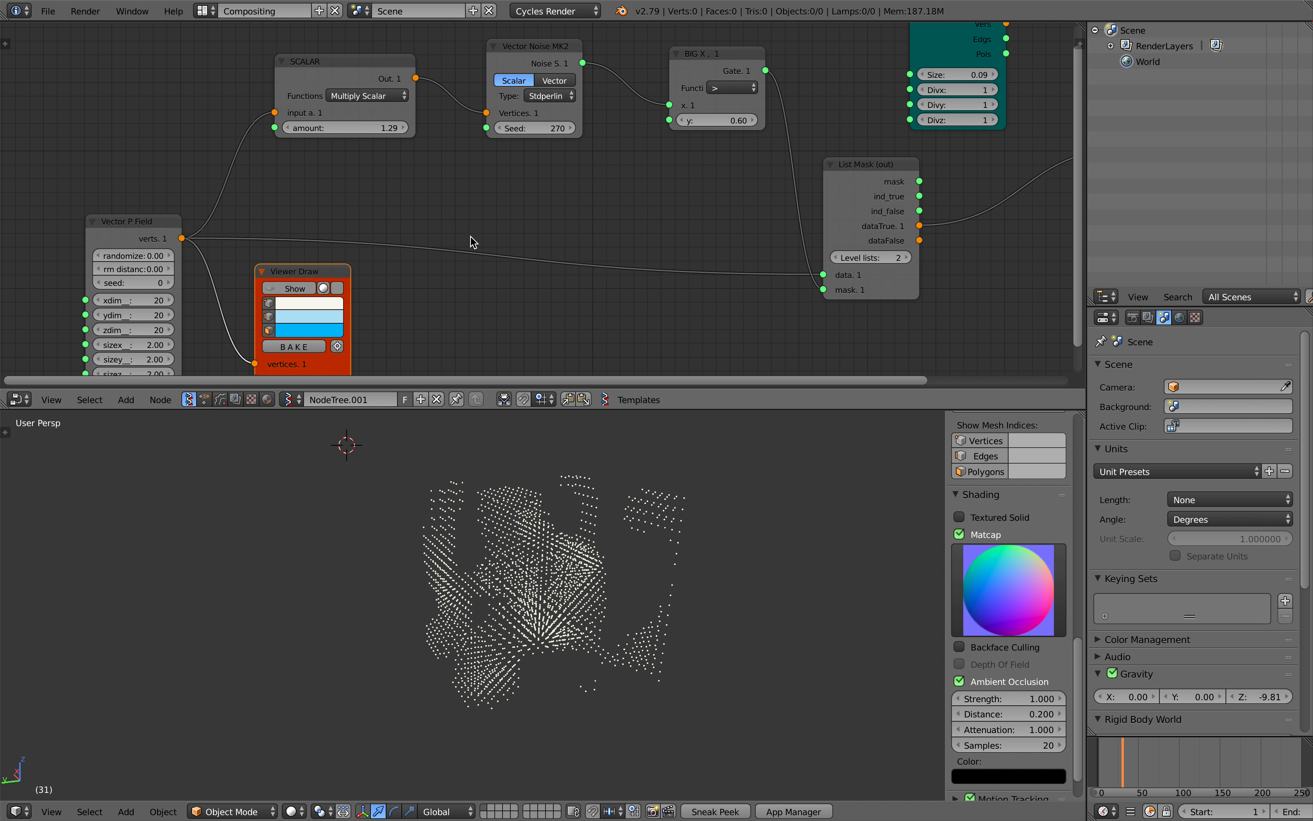
pyautogui.scroll(-2, 478, 239)
pyautogui.moveTo(343, 264); pyautogui.dragTo(349, 241, button='middle')
pyautogui.scroll(1, 323, 233)
pyautogui.moveTo(193, 269); pyautogui.dragTo(193, 296)
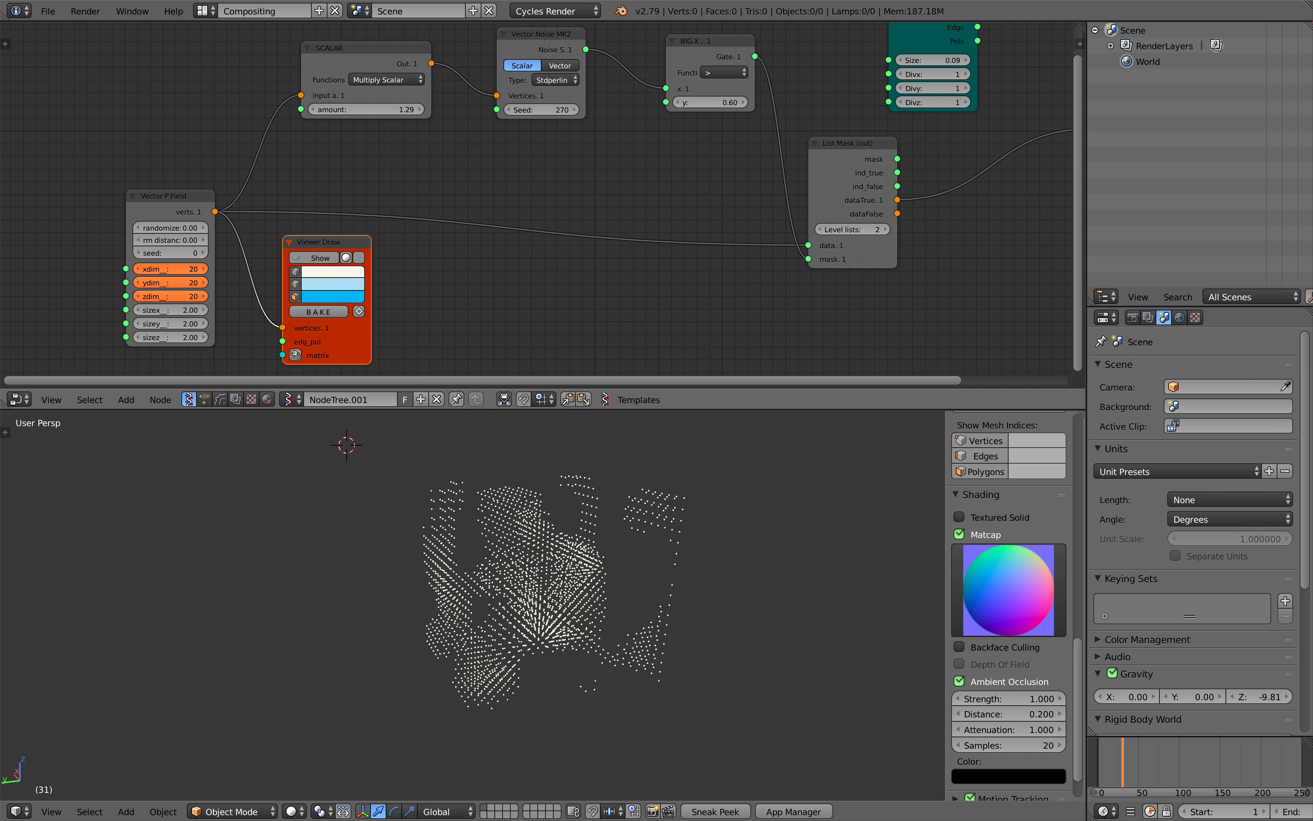
pyautogui.press('Return')
# Set the Vector Noise MK2 seed to 434 and the SCALAR multiply amount to 1.32.
pyautogui.moveTo(320, 462); pyautogui.dragTo(594, 500, button='middle')
pyautogui.scroll(3, 508, 477)
pyautogui.moveTo(484, 229); pyautogui.dragTo(396, 254, button='middle')
pyautogui.moveTo(453, 135)
pyautogui.mouseDown()
pyautogui.moveTo(521, 135)
pyautogui.moveTo(438, 144)
pyautogui.mouseUp()
pyautogui.moveTo(277, 135); pyautogui.dragTo(312, 172)
pyautogui.moveTo(597, 478); pyautogui.dragTo(398, 450, button='middle')
pyautogui.moveTo(467, 529); pyautogui.dragTo(481, 563, button='middle')
pyautogui.hotkey('ctrl', 's')
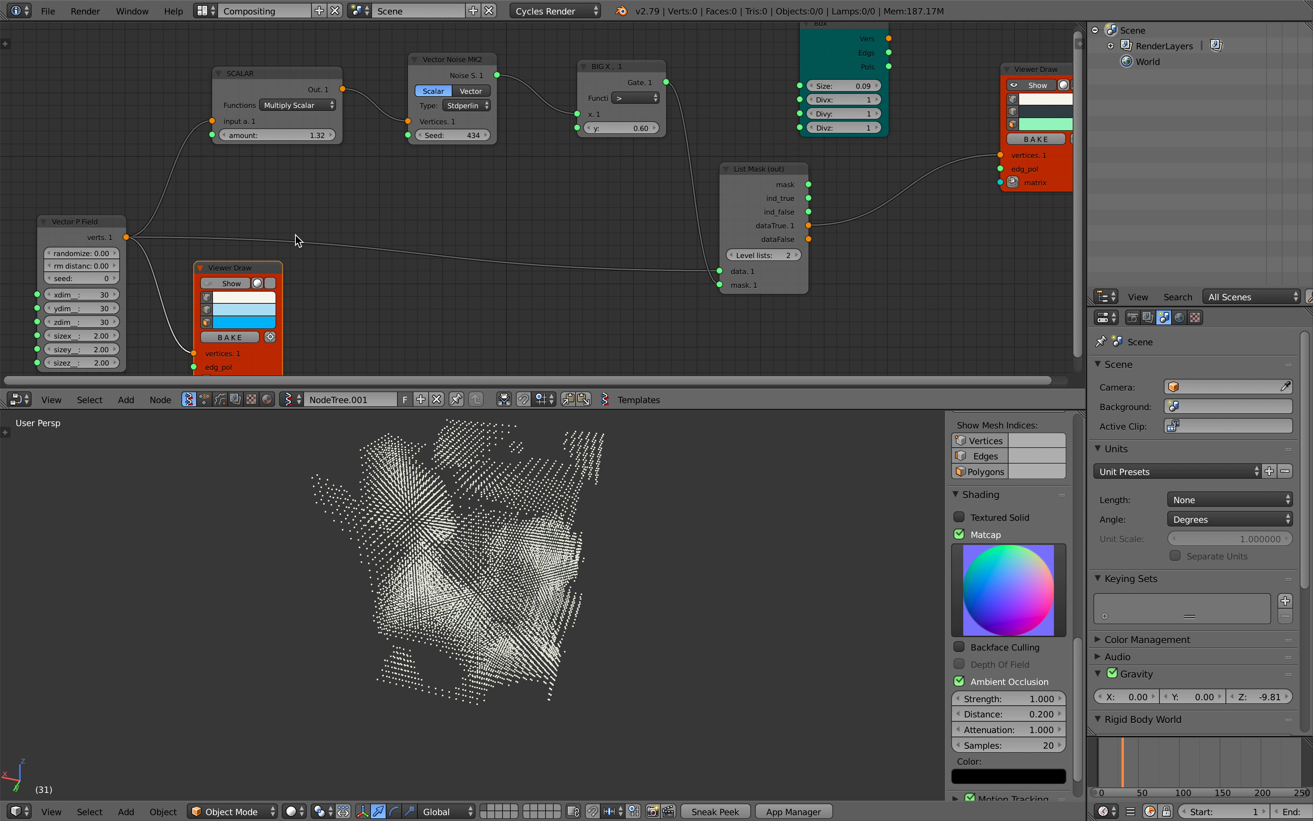
# Switch the Vector Noise MK2 type to Voronoi_F1, inspect the point cloud, and save the file.
pyautogui.scroll(3, 300, 212)
pyautogui.hotkey('ctrl', 's')
pyautogui.click(450, 140)
pyautogui.click(457, 142)
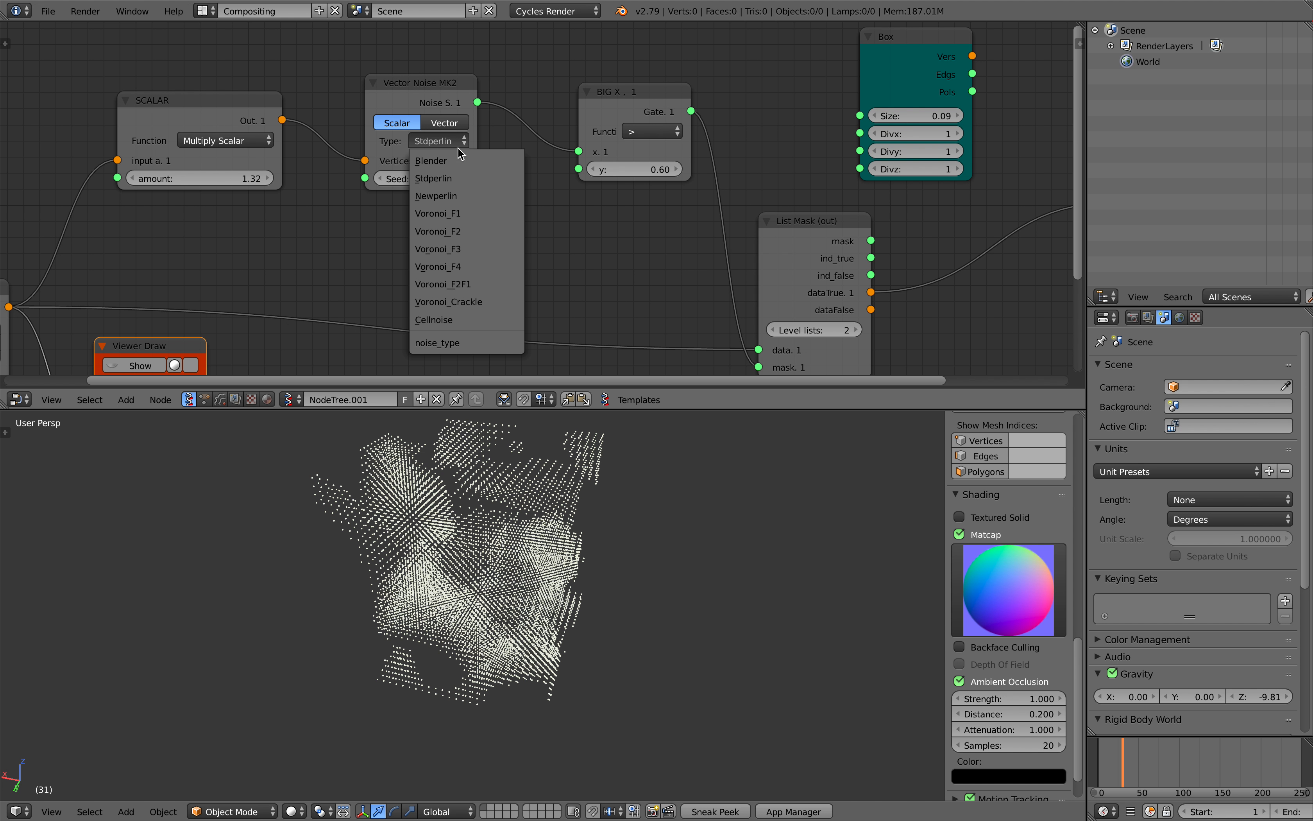
pyautogui.click(456, 212)
pyautogui.moveTo(439, 529); pyautogui.dragTo(576, 503, button='middle')
pyautogui.hotkey('ctrl', 's')
pyautogui.click(516, 507)
# Set the Vector Noise MK2 seed to 544 and save the file.
pyautogui.moveTo(437, 185); pyautogui.dragTo(476, 201)
pyautogui.moveTo(471, 478)
pyautogui.mouseDown(button='middle')
pyautogui.moveTo(543, 510)
pyautogui.moveTo(466, 521)
pyautogui.mouseUp(button='middle')
pyautogui.scroll(-1, 368, 289)
pyautogui.moveTo(368, 289); pyautogui.dragTo(406, 234, button='middle')
pyautogui.hotkey('ctrl', 's')
pyautogui.click(406, 233)
# Raise xdim, ydim and zdim of the Vector P Field node to 50.
pyautogui.moveTo(131, 340); pyautogui.dragTo(376, 219, button='middle')
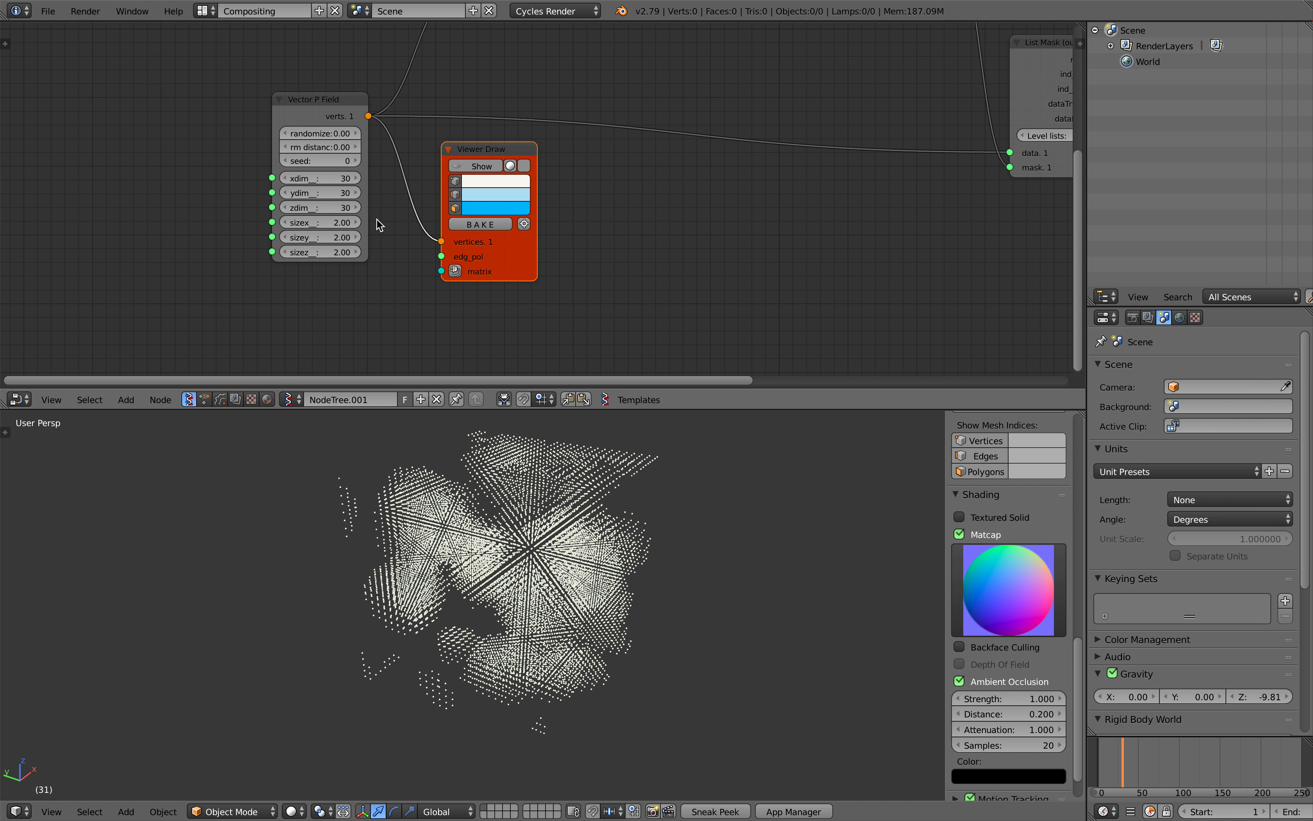
pyautogui.moveTo(341, 179); pyautogui.dragTo(341, 208)
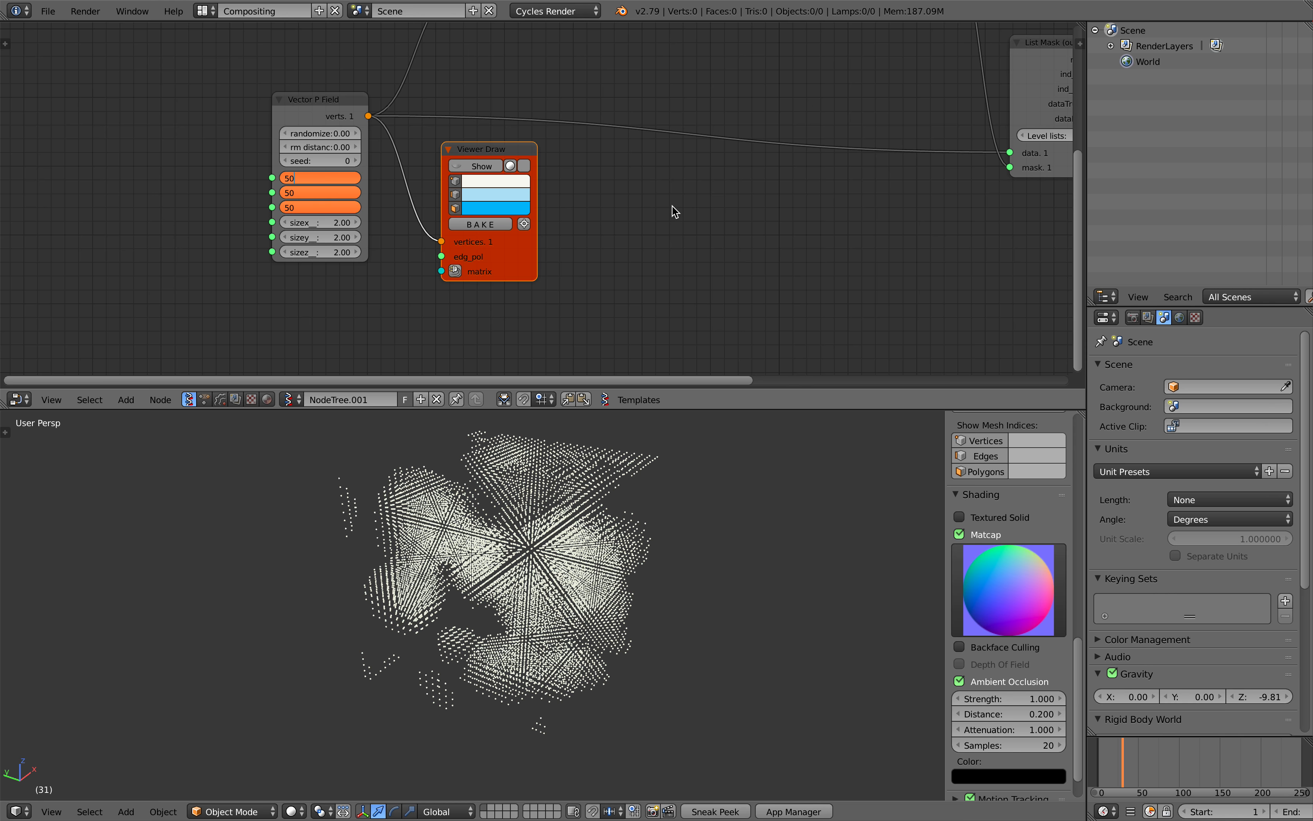
pyautogui.press('Return')
pyautogui.moveTo(678, 515); pyautogui.dragTo(668, 629, button='middle')
# Change the Vector Noise MK2 type to Newperlin, inspect the point cloud, and save the file.
pyautogui.moveTo(624, 222); pyautogui.dragTo(477, 247, button='middle')
pyautogui.moveTo(615, 122); pyautogui.dragTo(402, 257, button='middle')
pyautogui.click(413, 156)
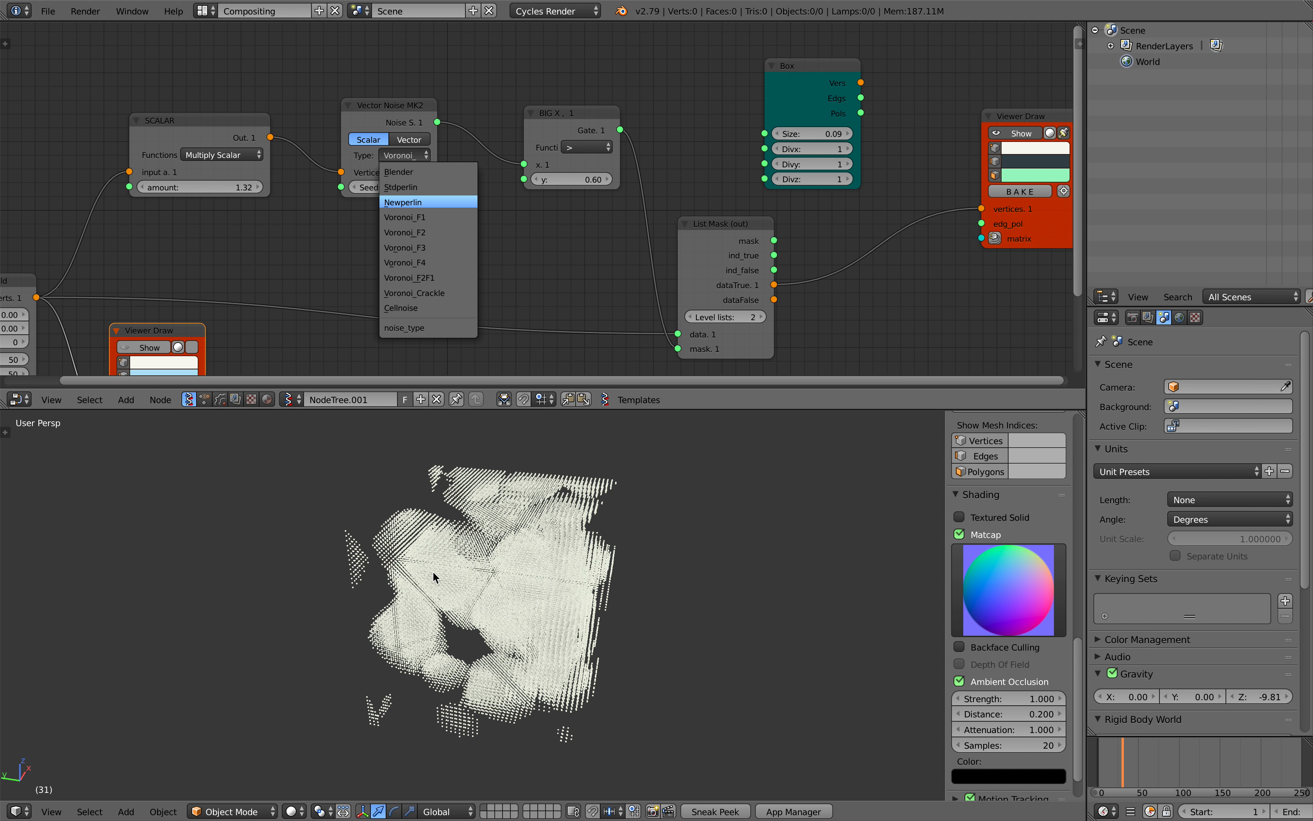
pyautogui.moveTo(499, 570); pyautogui.dragTo(614, 586, button='middle')
pyautogui.hotkey('ctrl', 's')
pyautogui.click(549, 580)
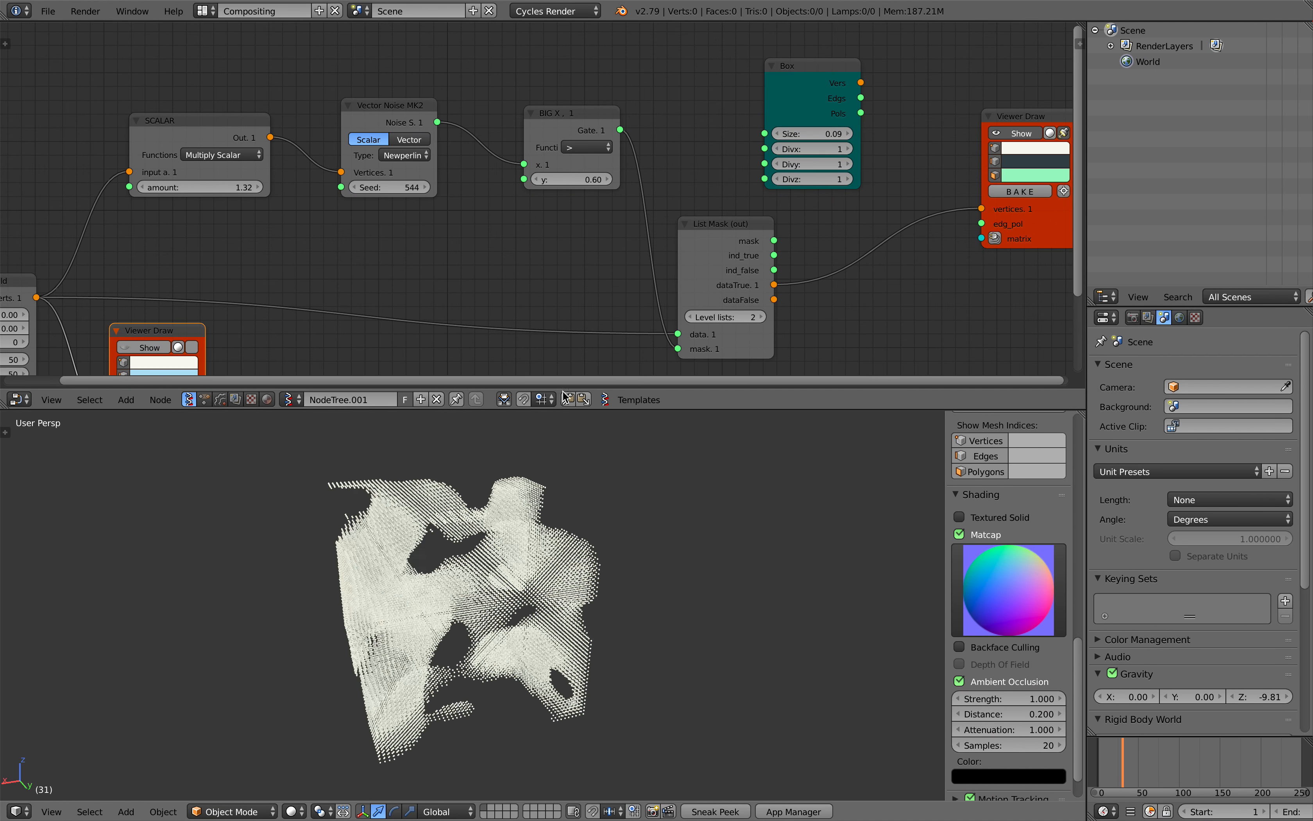
# Move the Box and first Viewer Draw nodes apart to make room for another node between them.
pyautogui.scroll(-2, 646, 272)
pyautogui.moveTo(648, 265); pyautogui.dragTo(386, 276, button='middle')
pyautogui.scroll(2, 616, 251)
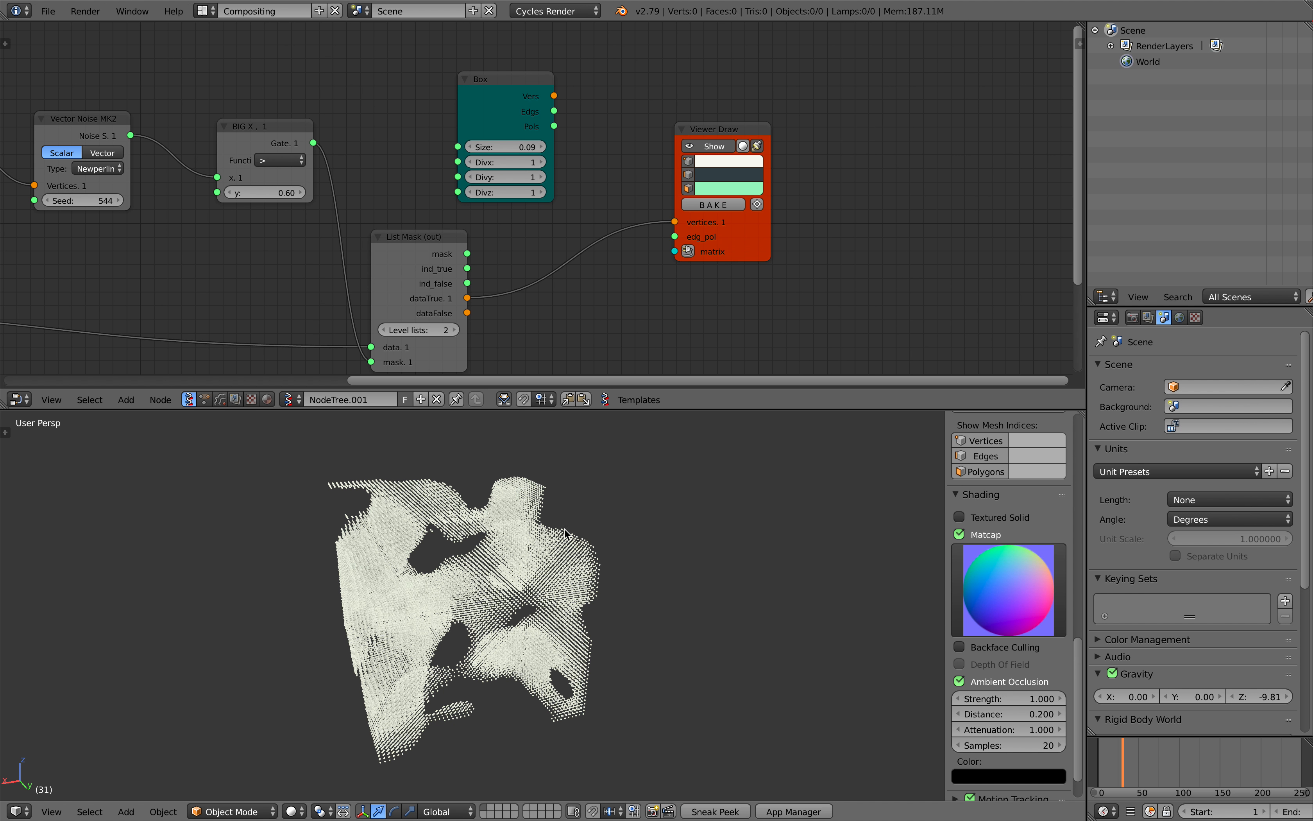
pyautogui.moveTo(594, 514); pyautogui.dragTo(563, 502, button='middle')
pyautogui.moveTo(510, 95); pyautogui.dragTo(512, 90)
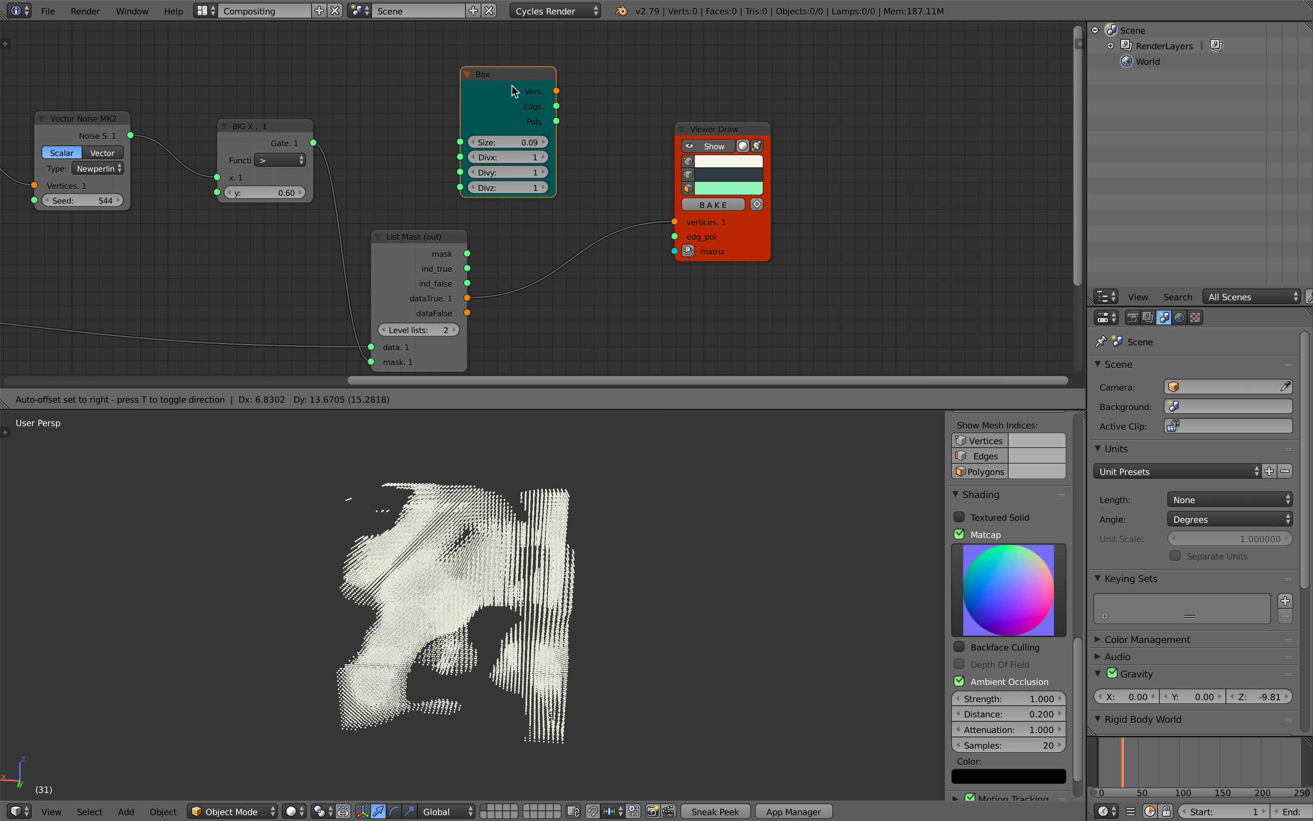
pyautogui.moveTo(755, 252); pyautogui.dragTo(969, 302)
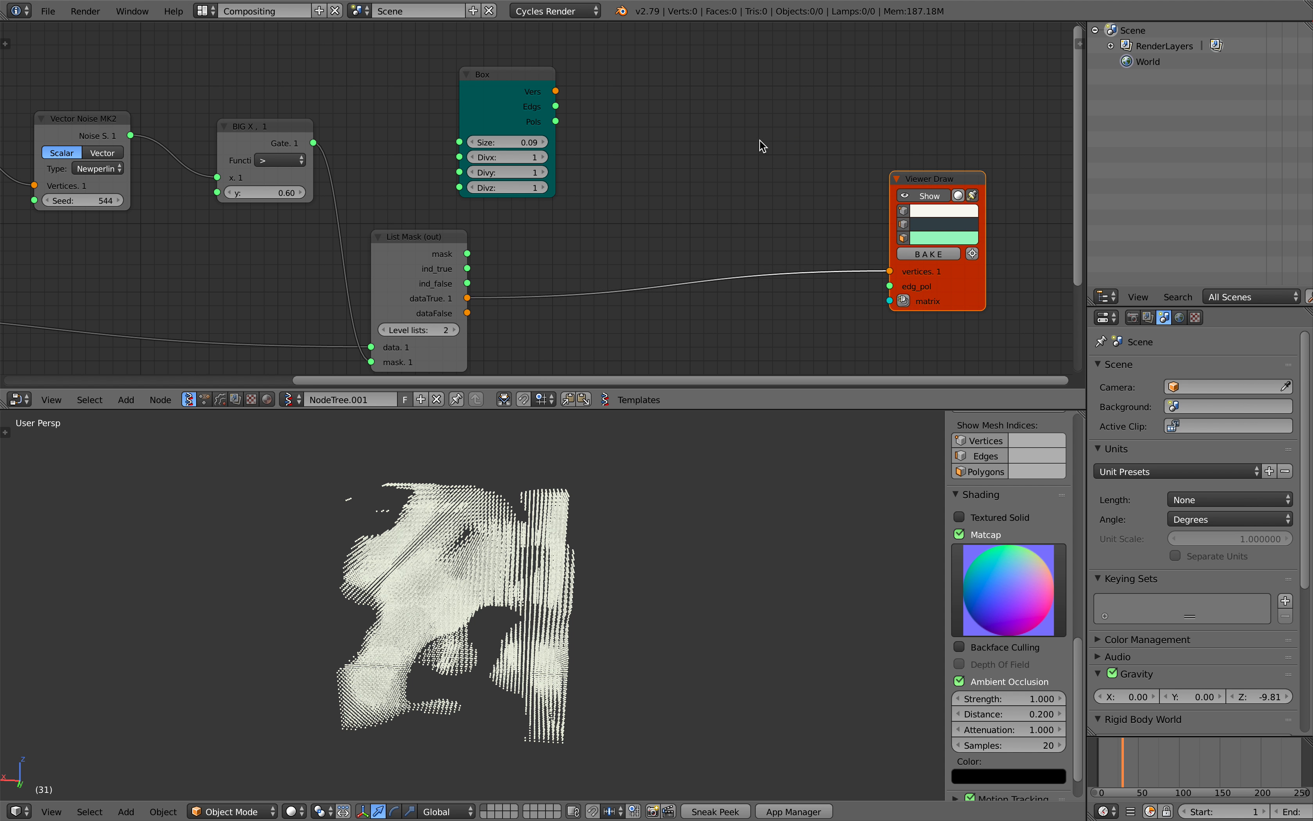
# Add a Matrix Apply node after the Box and connect Vers to its Vertices and Pols to its Faces.
pyautogui.hotkey('shift', 'a')
pyautogui.click(750, 141)
pyautogui.write('a')
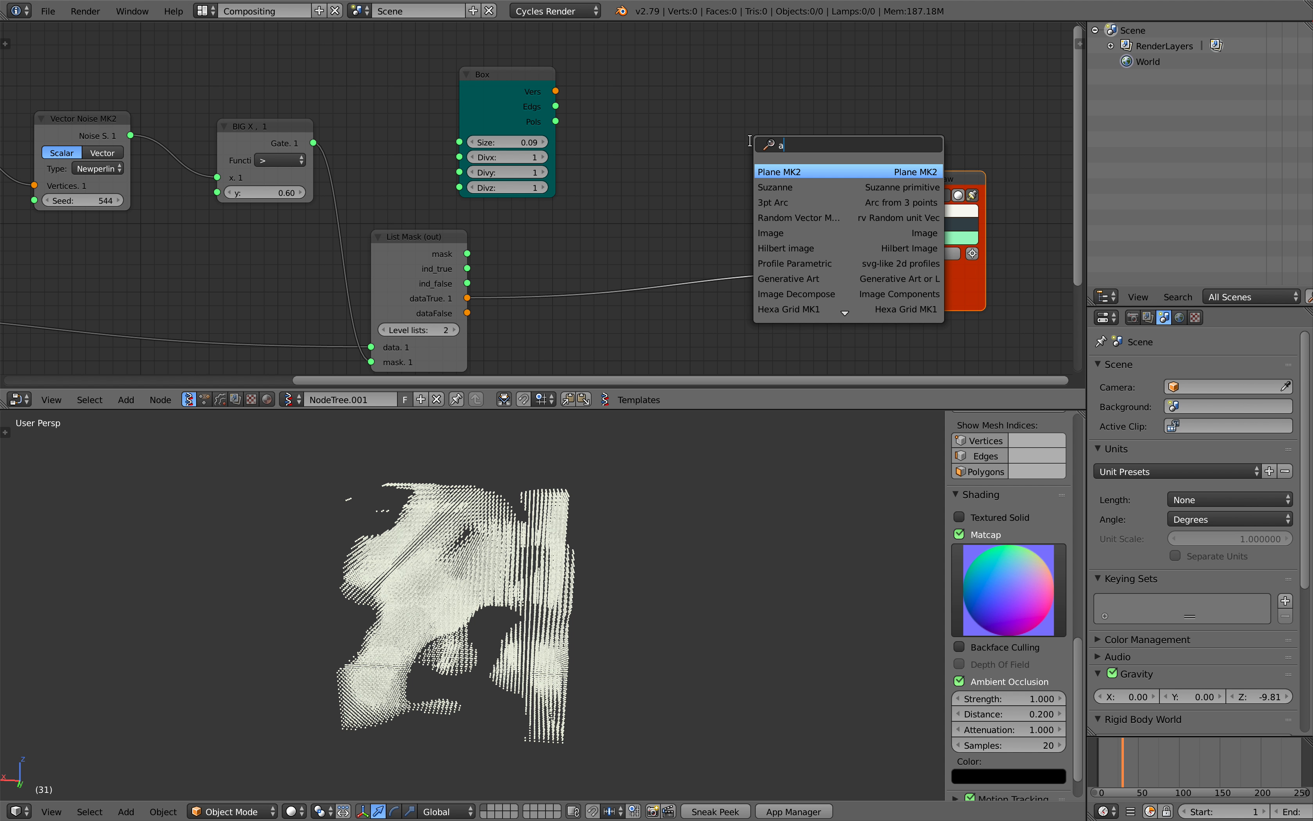
pyautogui.write('applapp')
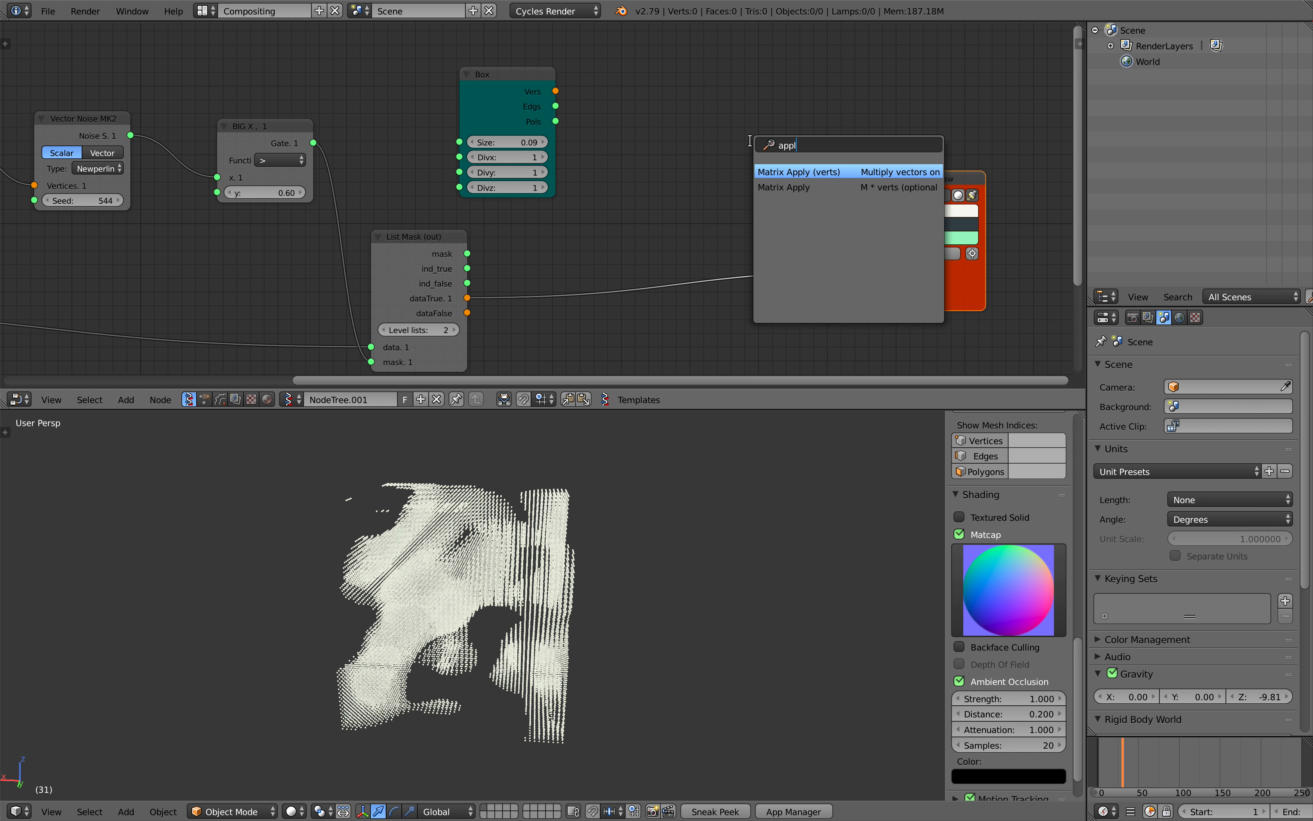
pyautogui.press('Down')
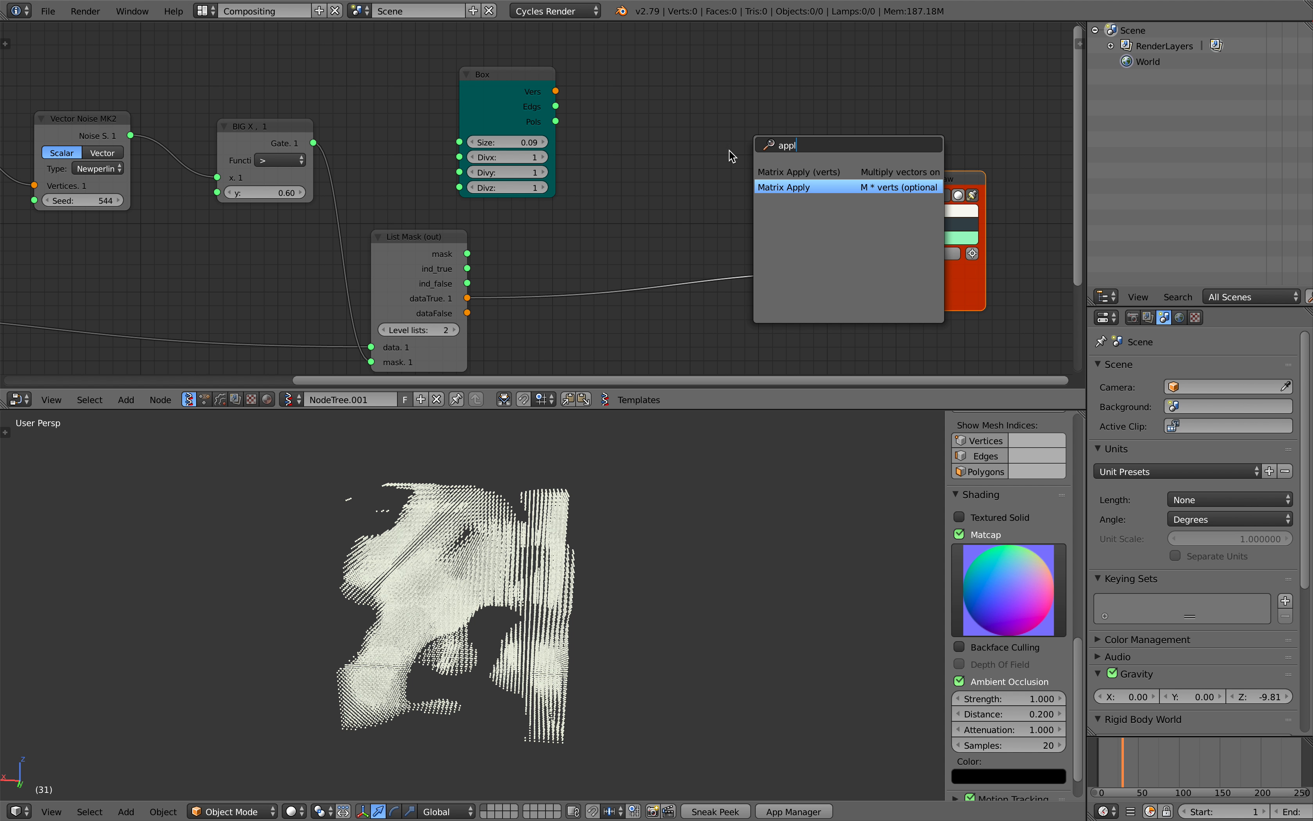
pyautogui.press('Return')
pyautogui.click(700, 119)
pyautogui.moveTo(556, 91); pyautogui.dragTo(645, 169)
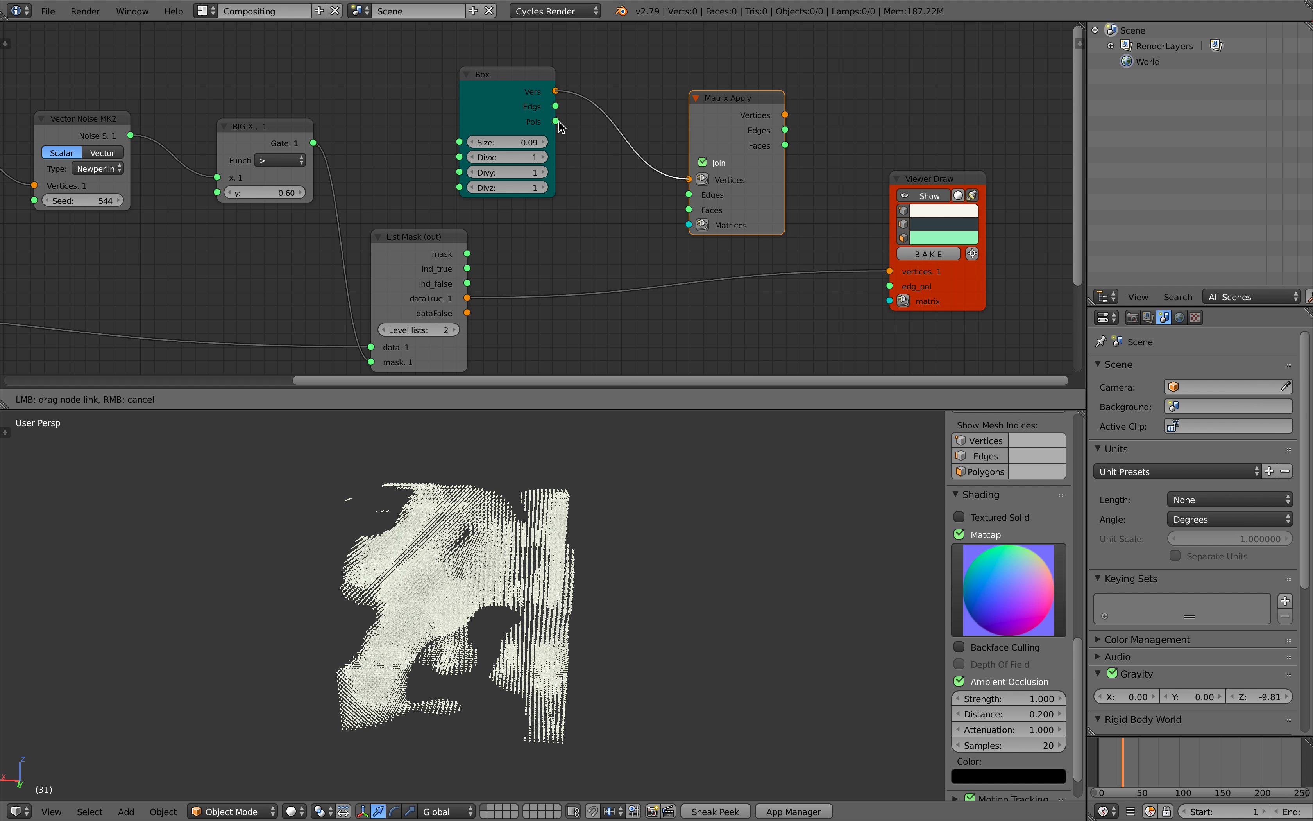
pyautogui.moveTo(557, 122); pyautogui.dragTo(679, 214)
# Lower the Vector P Field node and set its xdim, ydim and zdim to 5.
pyautogui.scroll(-2, 620, 243)
pyautogui.moveTo(263, 217); pyautogui.dragTo(794, 214, button='middle')
pyautogui.scroll(3, 712, 202)
pyautogui.moveTo(712, 203)
pyautogui.mouseDown(button='middle')
pyautogui.moveTo(757, 205)
pyautogui.moveTo(531, 188)
pyautogui.moveTo(521, 156)
pyautogui.moveTo(590, 25)
pyautogui.mouseUp(button='middle')
pyautogui.scroll(3, 525, 187)
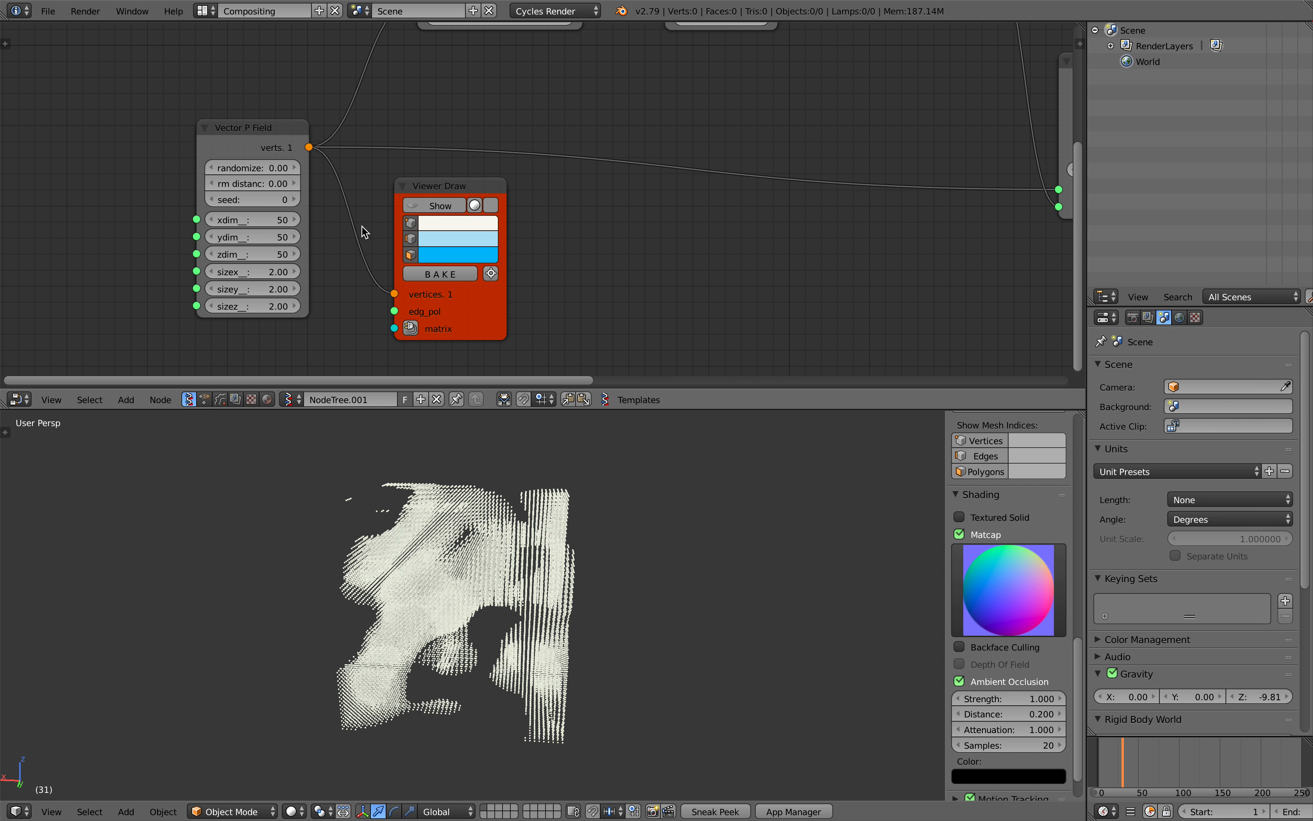
pyautogui.moveTo(260, 228); pyautogui.dragTo(259, 296)
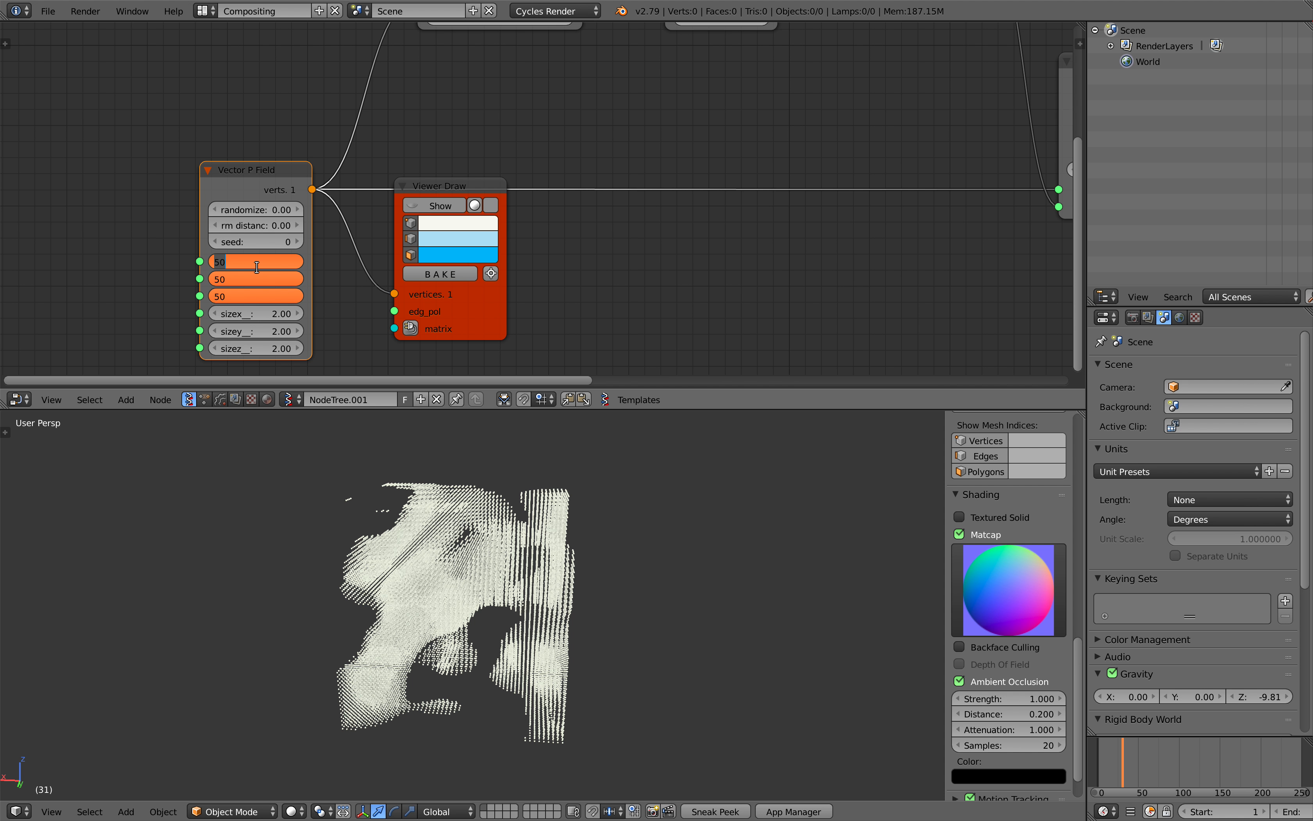
pyautogui.write('5')
pyautogui.press('Return')
pyautogui.scroll(-3, 498, 199)
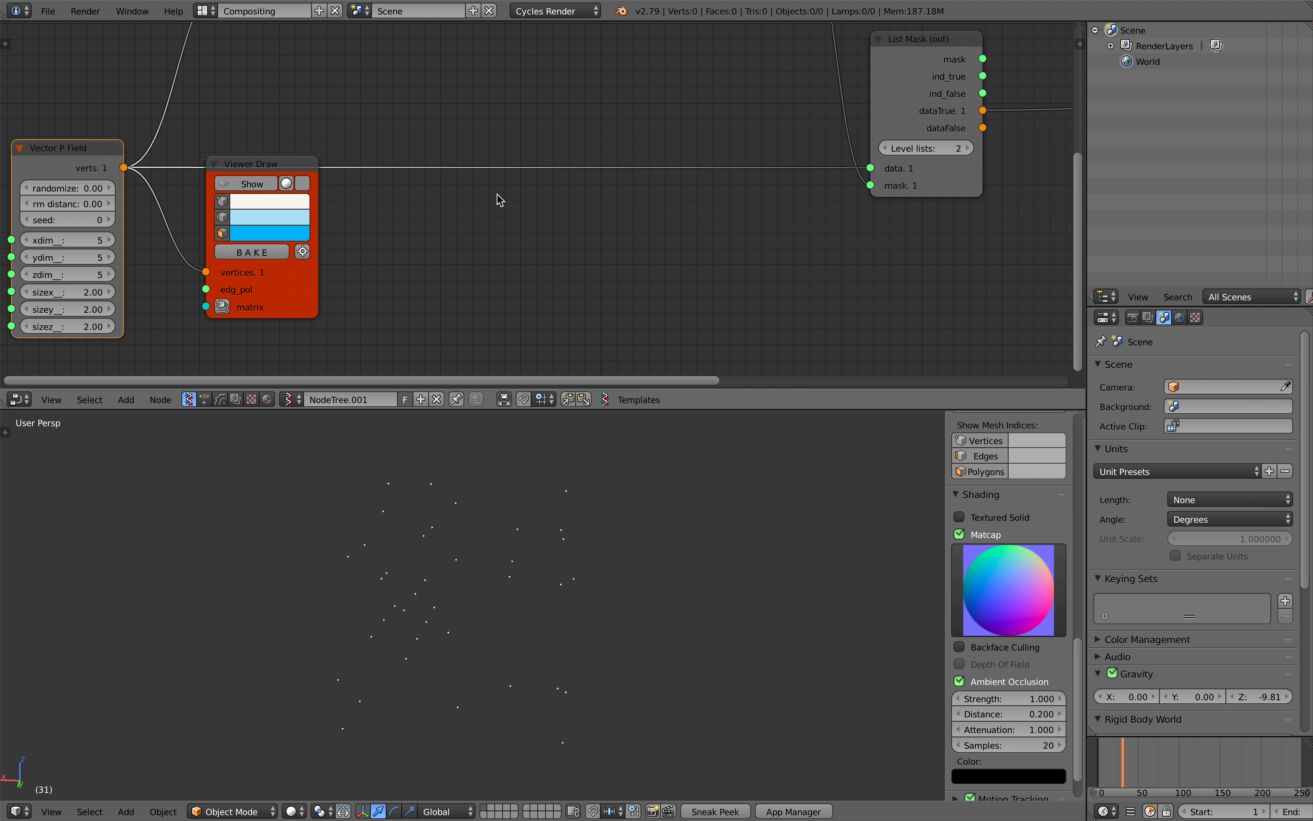
# Reroute List Mask's dataTrue to Matrix Apply's Matrices, connect its Vertices and Faces to Viewer Draw's vertices and edg_pol, and save over the file.
pyautogui.moveTo(896, 195); pyautogui.dragTo(430, 274, button='middle')
pyautogui.moveTo(480, 222); pyautogui.dragTo(491, 280, button='middle')
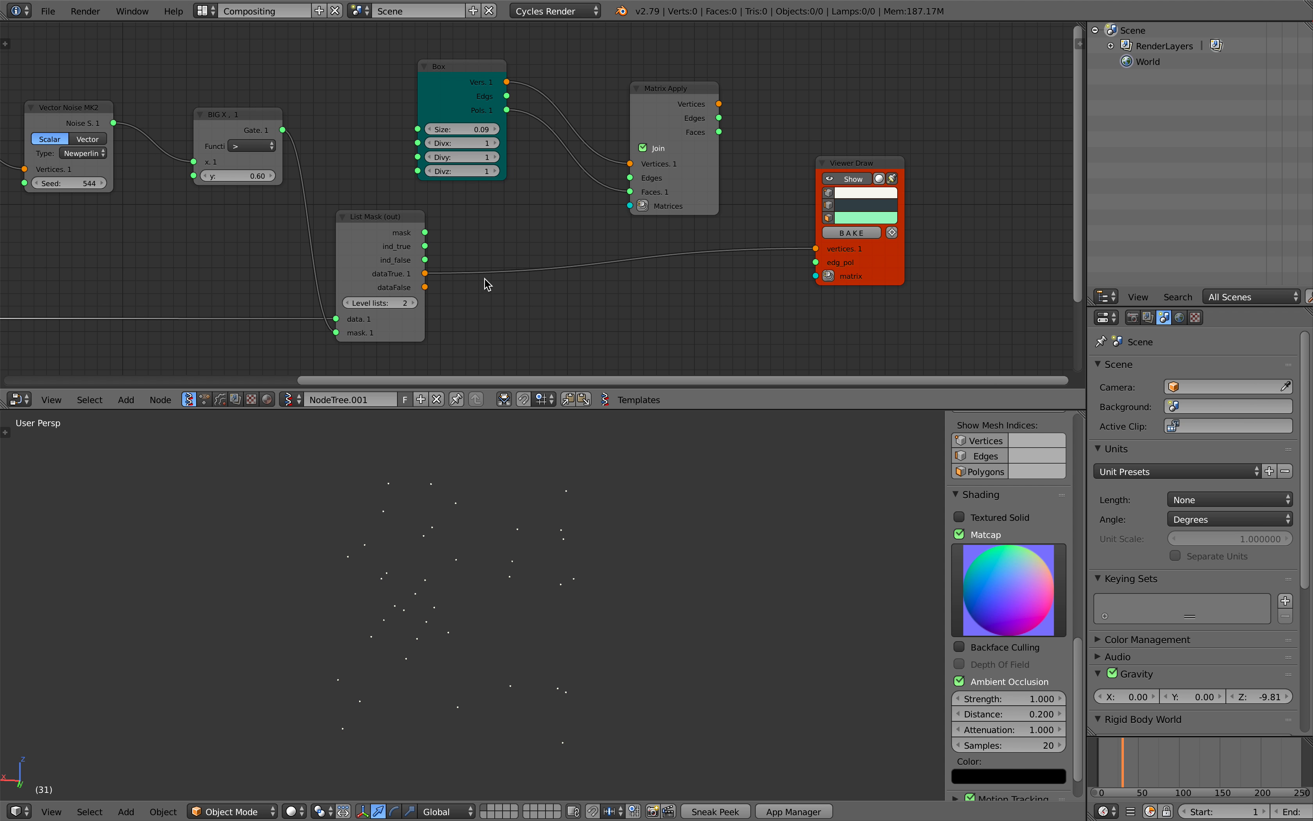
pyautogui.moveTo(799, 253)
pyautogui.mouseDown()
pyautogui.moveTo(678, 241)
pyautogui.moveTo(634, 206)
pyautogui.mouseUp()
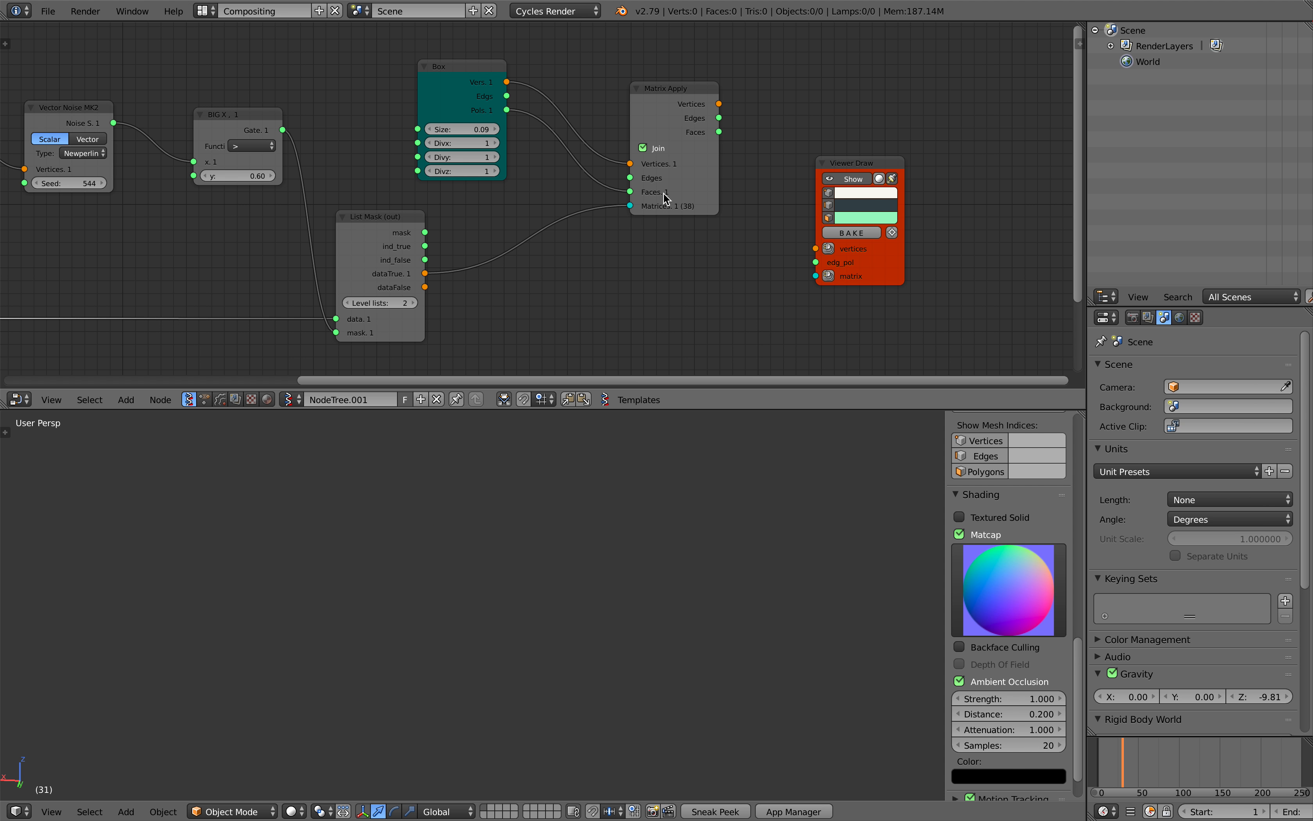
pyautogui.moveTo(654, 138); pyautogui.dragTo(624, 152)
pyautogui.moveTo(689, 118)
pyautogui.mouseDown()
pyautogui.moveTo(798, 210)
pyautogui.moveTo(815, 248)
pyautogui.moveTo(745, 170)
pyautogui.moveTo(690, 146)
pyautogui.mouseUp()
pyautogui.moveTo(851, 166); pyautogui.dragTo(814, 123)
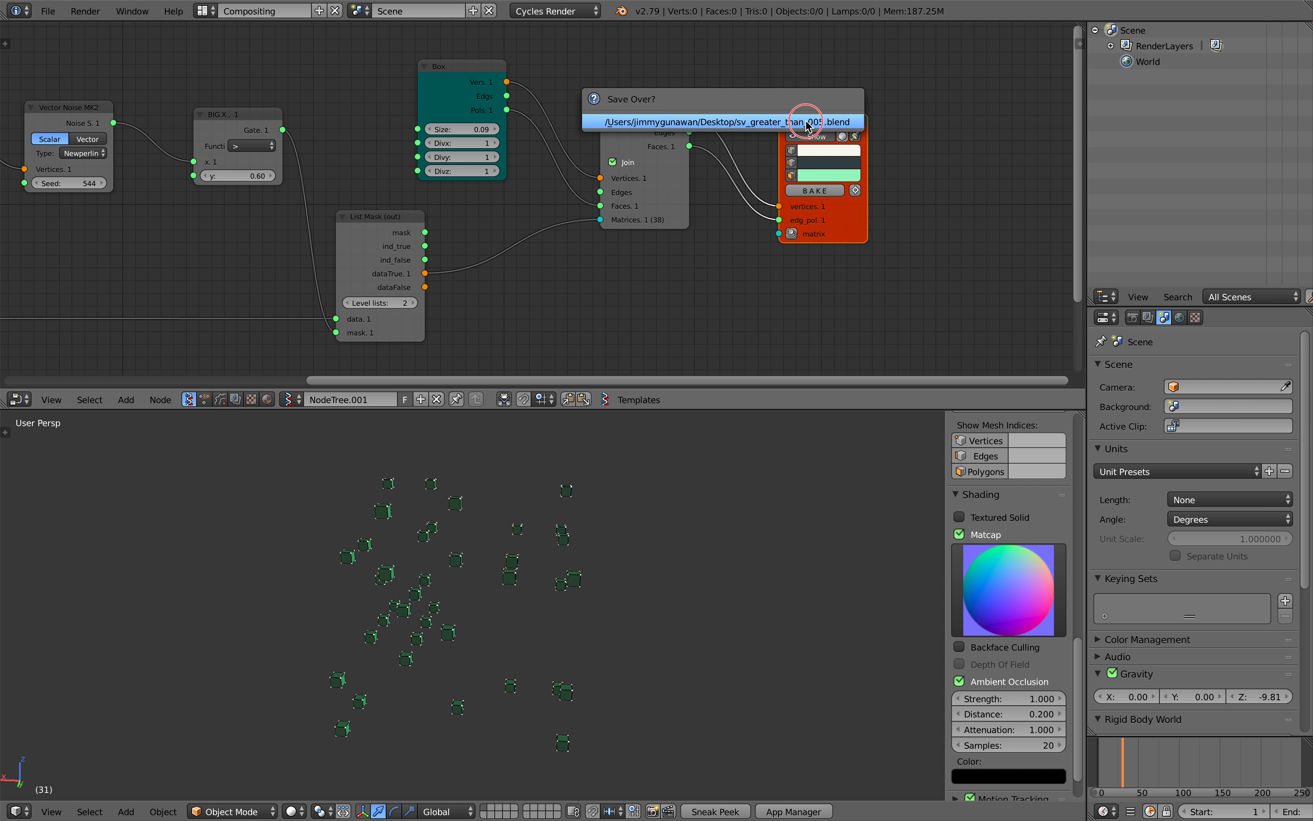
# Change the connected Viewer Draw's polygon colour to lime green and turn off its vertex display.
pyautogui.click(828, 175)
pyautogui.click(814, 268)
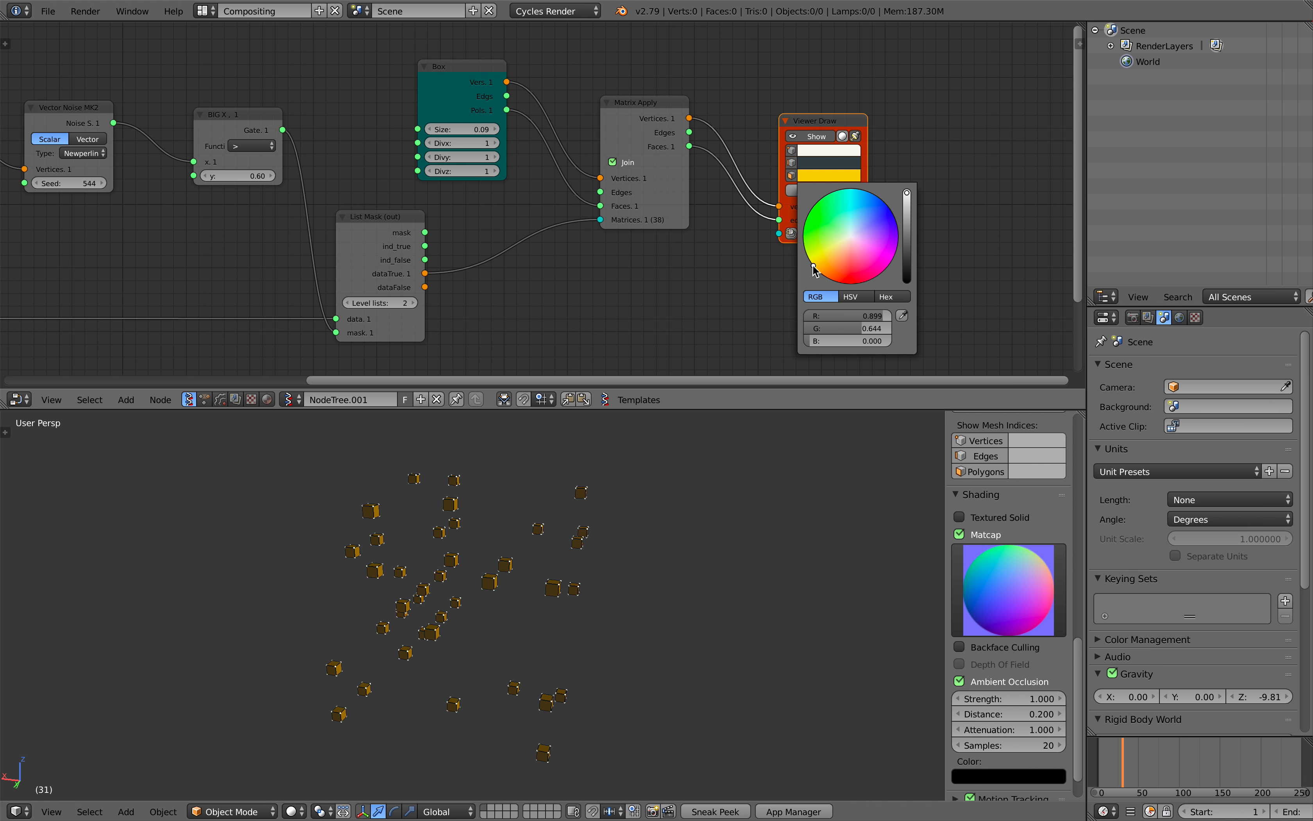
pyautogui.click(827, 243)
pyautogui.moveTo(666, 537); pyautogui.dragTo(636, 513, button='middle')
pyautogui.click(794, 149)
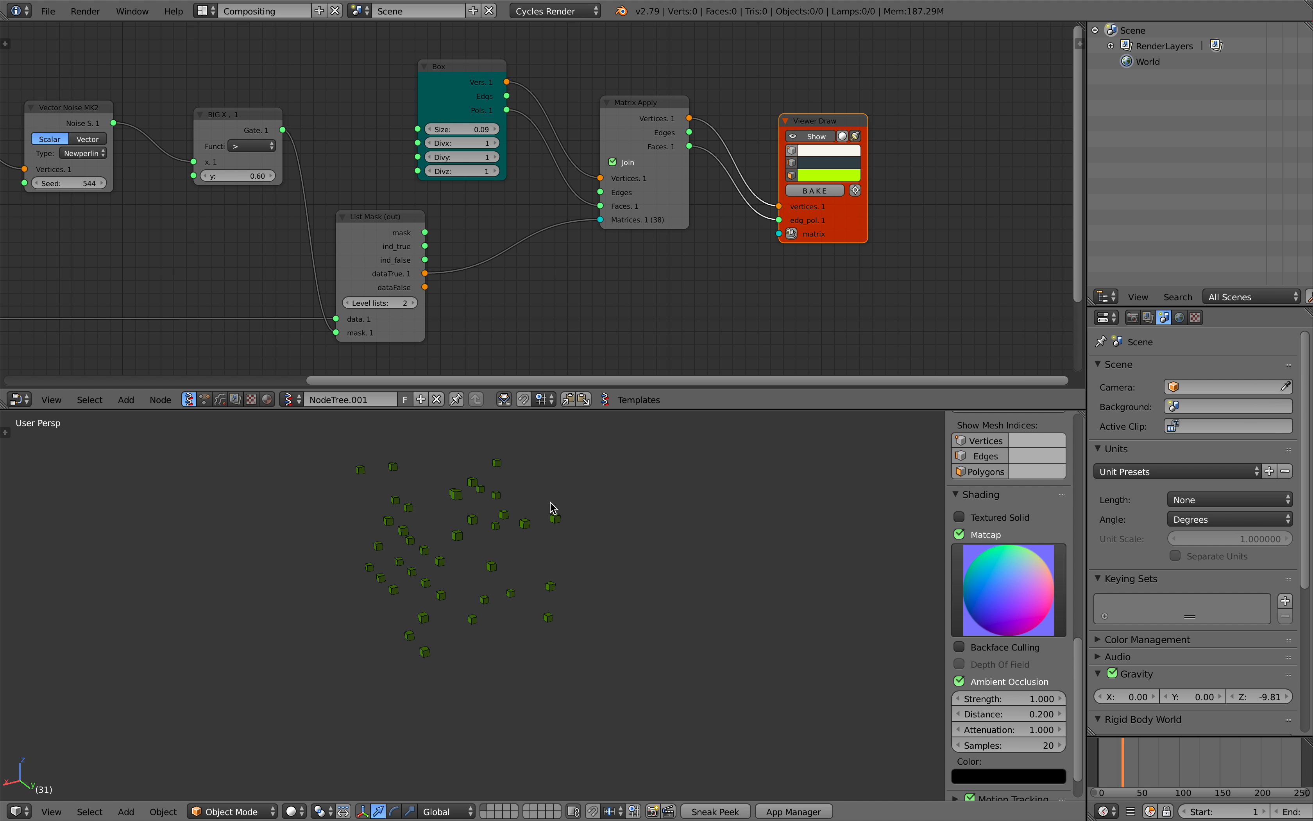
pyautogui.moveTo(552, 508); pyautogui.dragTo(569, 523, button='middle')
# Set the Vector P Field's xdim, ydim and zdim to 20 and check the resulting structure.
pyautogui.scroll(-1, 477, 523)
pyautogui.scroll(-1, 423, 249)
pyautogui.moveTo(423, 244); pyautogui.dragTo(787, 209, button='middle')
pyautogui.moveTo(267, 199); pyautogui.dragTo(464, 133, button='middle')
pyautogui.scroll(1, 337, 283)
pyautogui.moveTo(332, 294); pyautogui.dragTo(339, 275)
pyautogui.write('8')
pyautogui.press('Return')
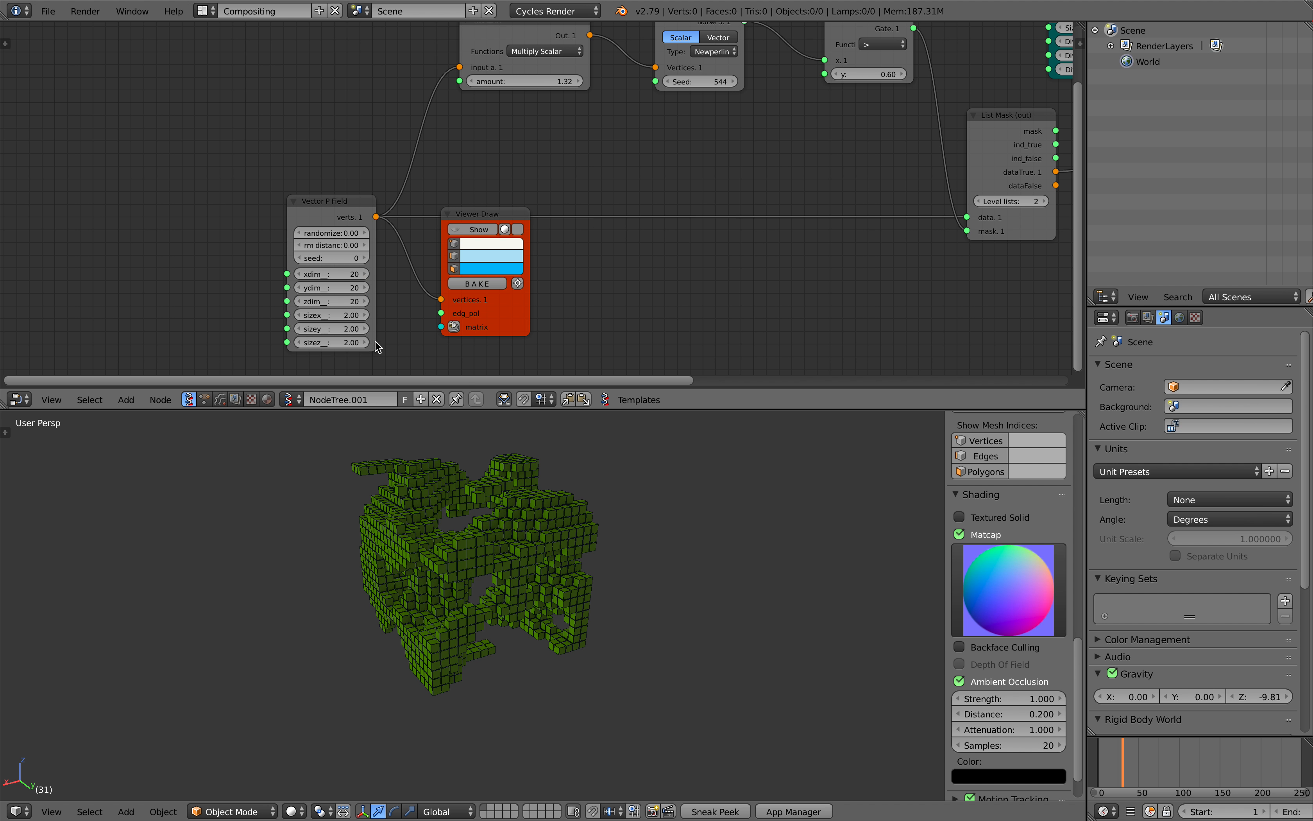
pyautogui.moveTo(501, 577); pyautogui.dragTo(458, 599, button='middle')
# Set the Vector P Field's xdim, ydim and zdim to 30 and save over the file.
pyautogui.moveTo(358, 299); pyautogui.dragTo(356, 275)
pyautogui.write('30')
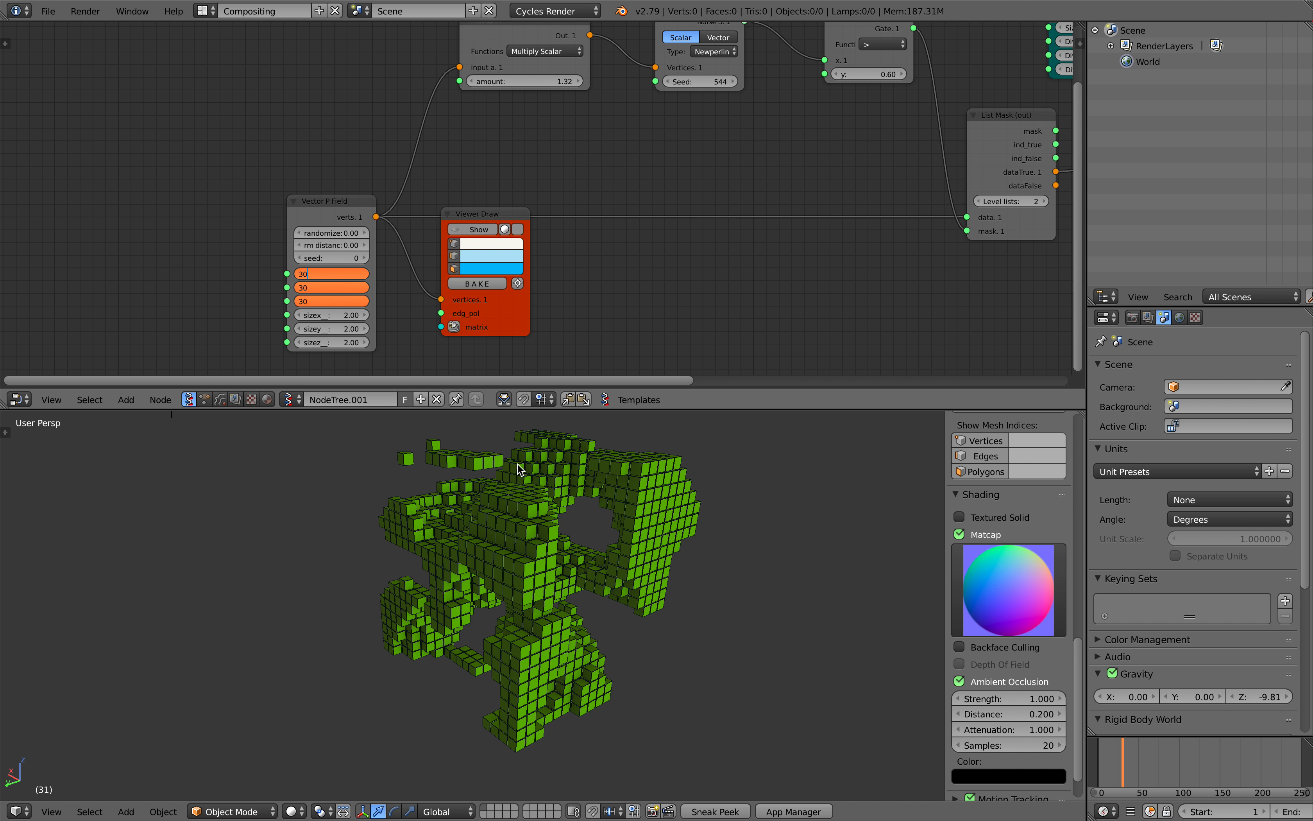
pyautogui.press('Return')
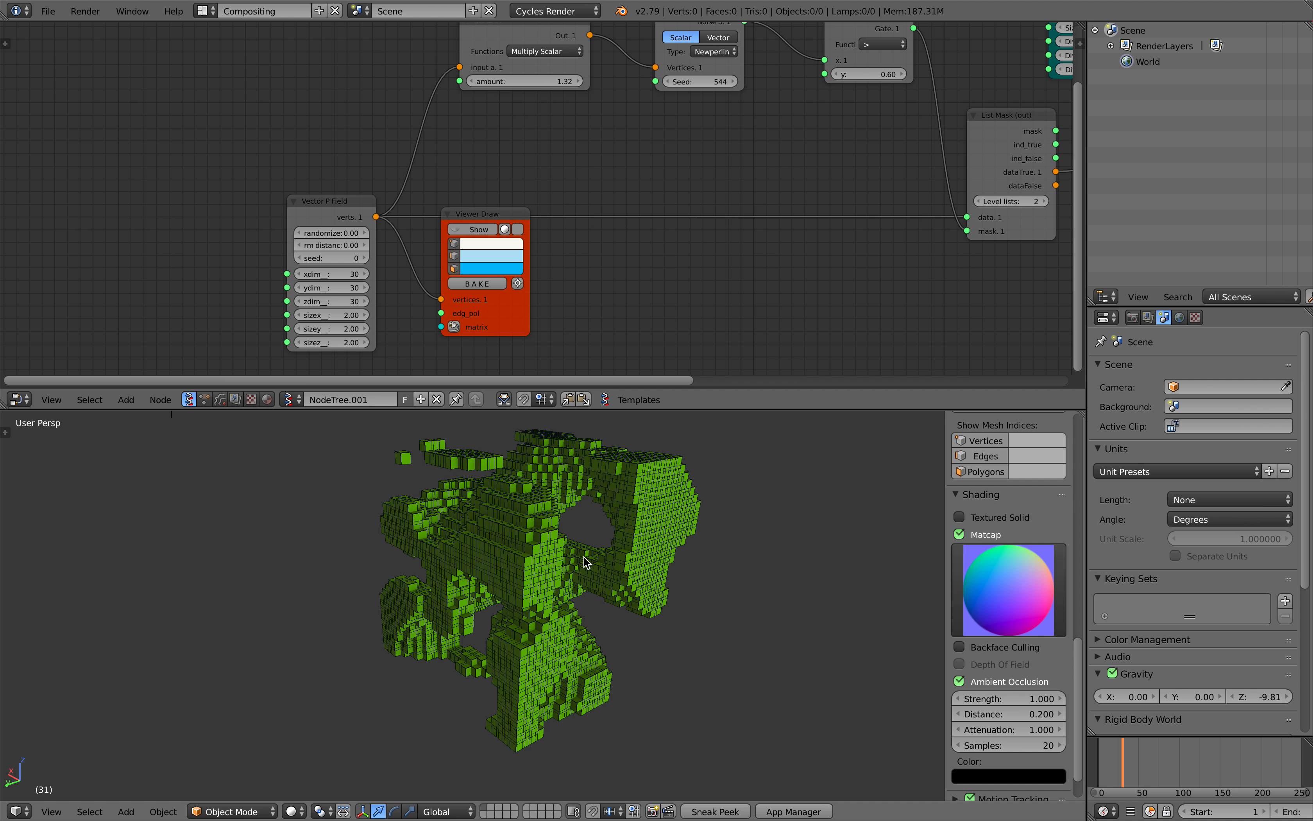
pyautogui.hotkey('ctrl', 's')
pyautogui.press('Return')
# Set the Vector P Field's sizex, sizey and sizez to 3.
pyautogui.moveTo(347, 342); pyautogui.dragTo(346, 315)
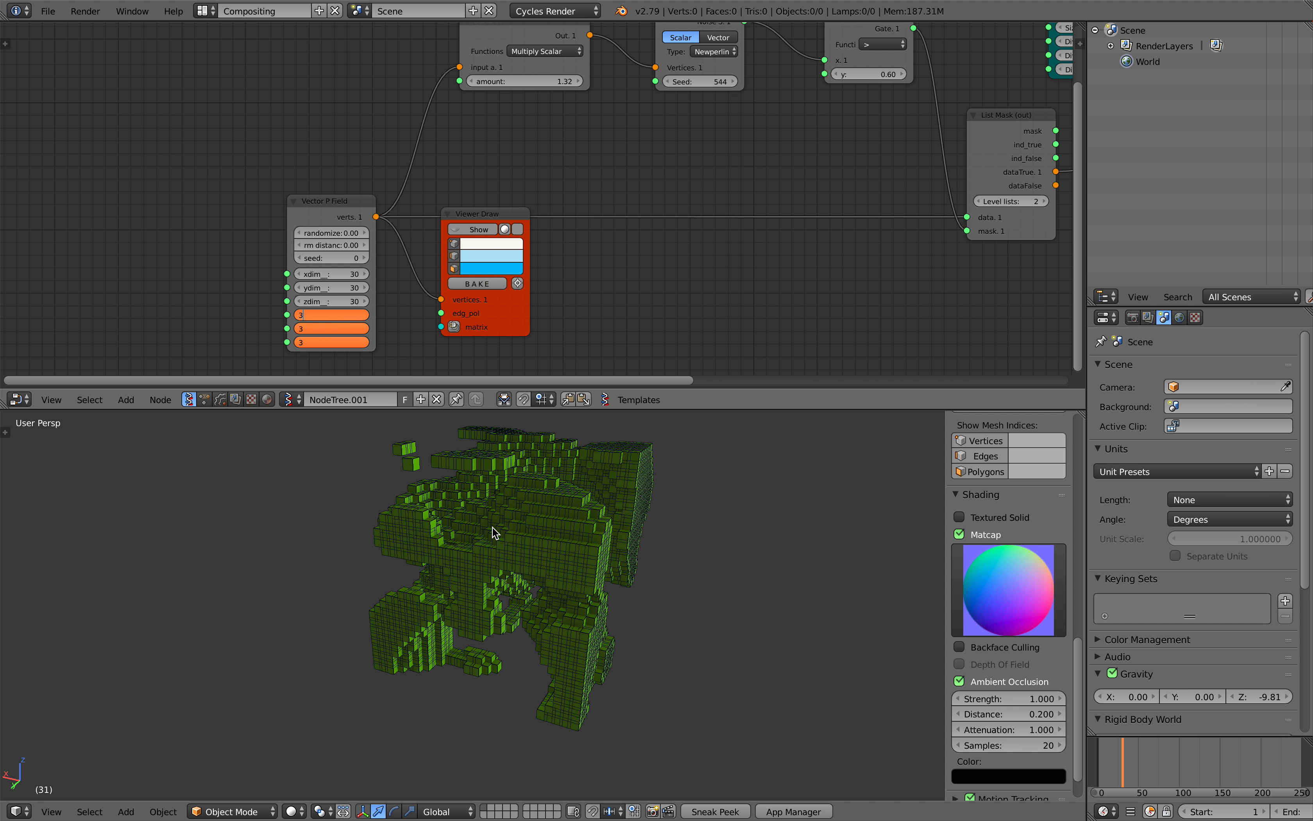
pyautogui.write('3')
pyautogui.press('Return')
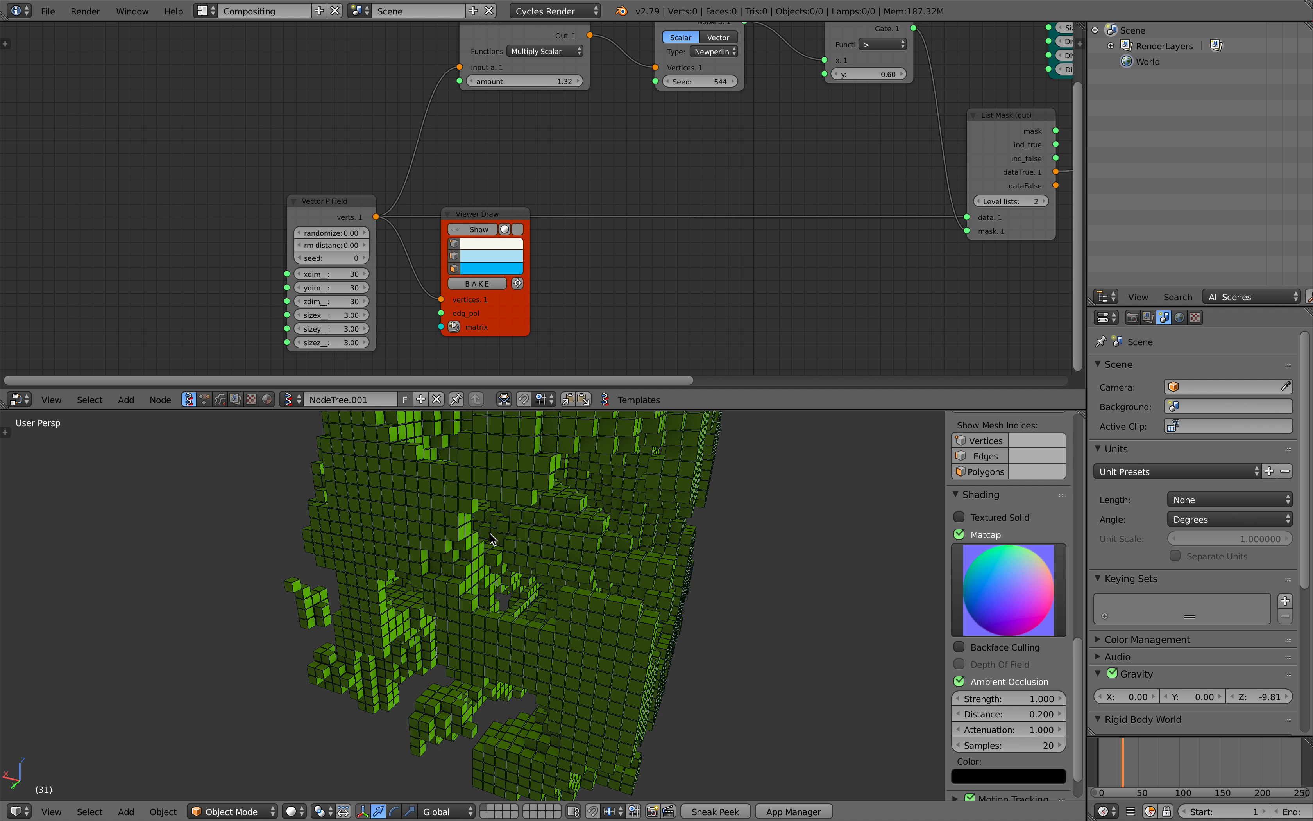
pyautogui.scroll(-3, 461, 546)
pyautogui.moveTo(461, 550); pyautogui.dragTo(488, 551, button='middle')
# Bake the Viewer Draw geometry into a mesh and move it along the X axis beside the green preview.
pyautogui.scroll(-4, 814, 183)
pyautogui.moveTo(832, 197); pyautogui.dragTo(402, 255, button='middle')
pyautogui.moveTo(700, 218); pyautogui.dragTo(538, 239, button='middle')
pyautogui.scroll(3, 538, 239)
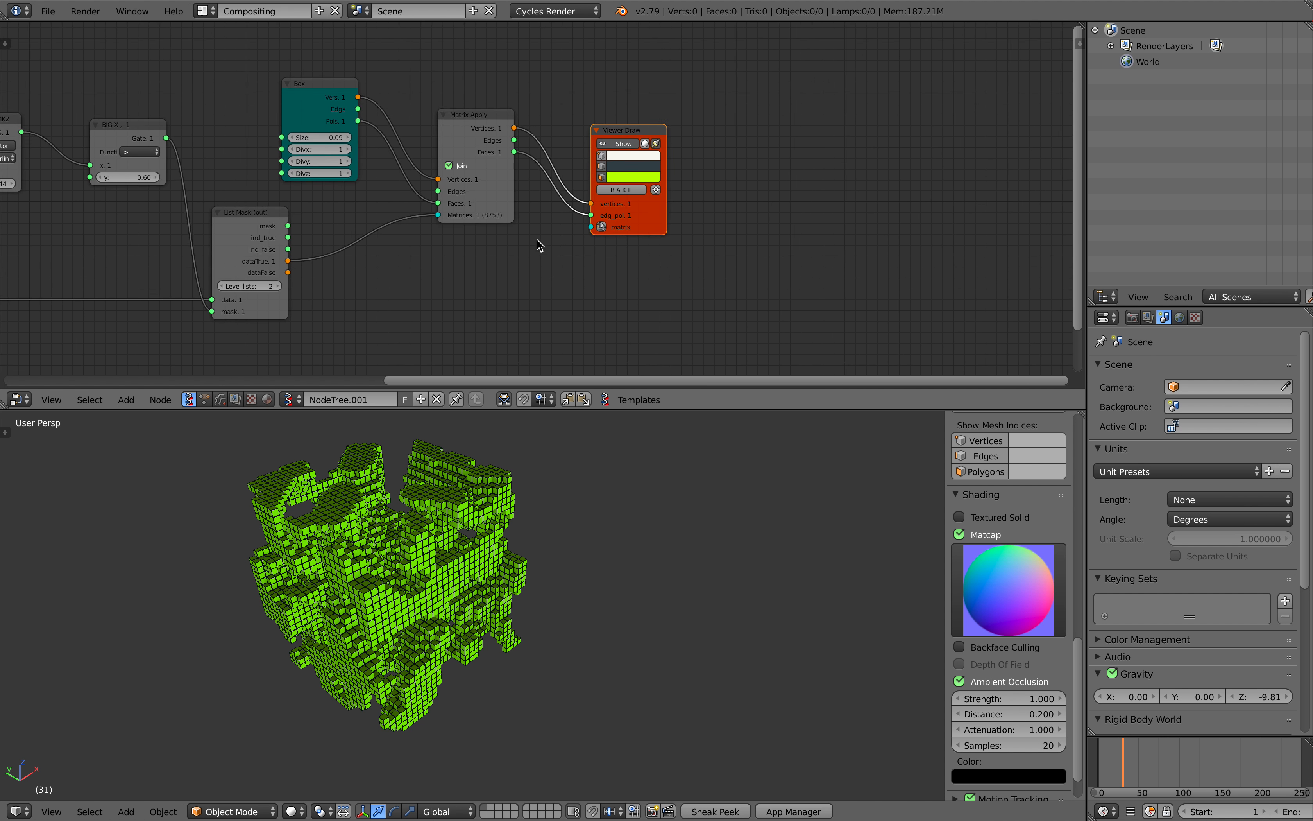
pyautogui.scroll(1, 563, 290)
pyautogui.click(646, 188)
pyautogui.press('g')
pyautogui.press('x')
pyautogui.click(691, 535)
pyautogui.moveTo(690, 535); pyautogui.dragTo(528, 625, button='middle')
# Duplicate the baked mesh and place the copy farther along the X axis.
pyautogui.hotkey('shift', 'd')
pyautogui.press('x')
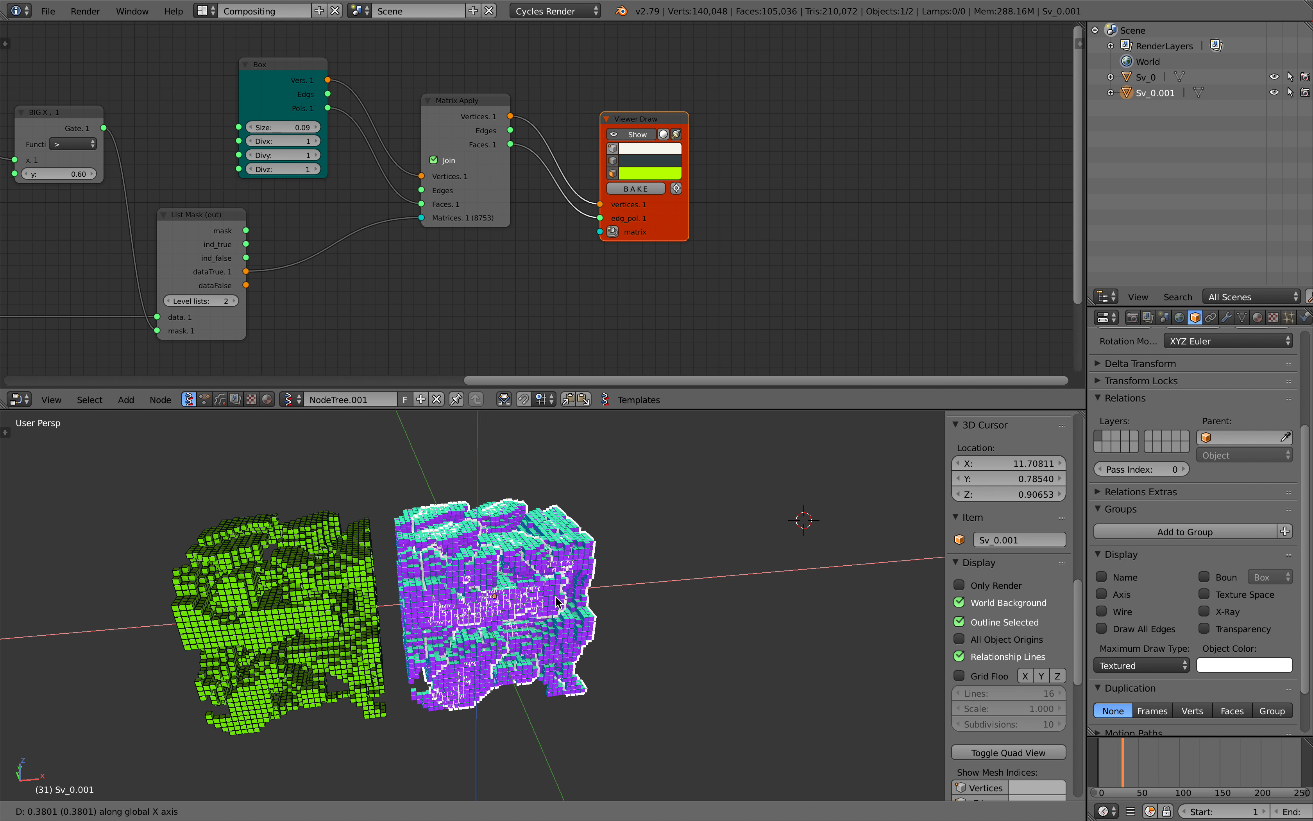
pyautogui.click(639, 591)
pyautogui.moveTo(639, 591)
pyautogui.mouseDown(button='middle')
pyautogui.moveTo(599, 604)
pyautogui.moveTo(570, 562)
pyautogui.moveTo(640, 578)
pyautogui.mouseUp(button='middle')
# Add a Remesh modifier to the copy with Smooth mode, Octree Depth 7, Smooth Shading on and Remove Disconnected Pieces off.
pyautogui.click(1227, 317)
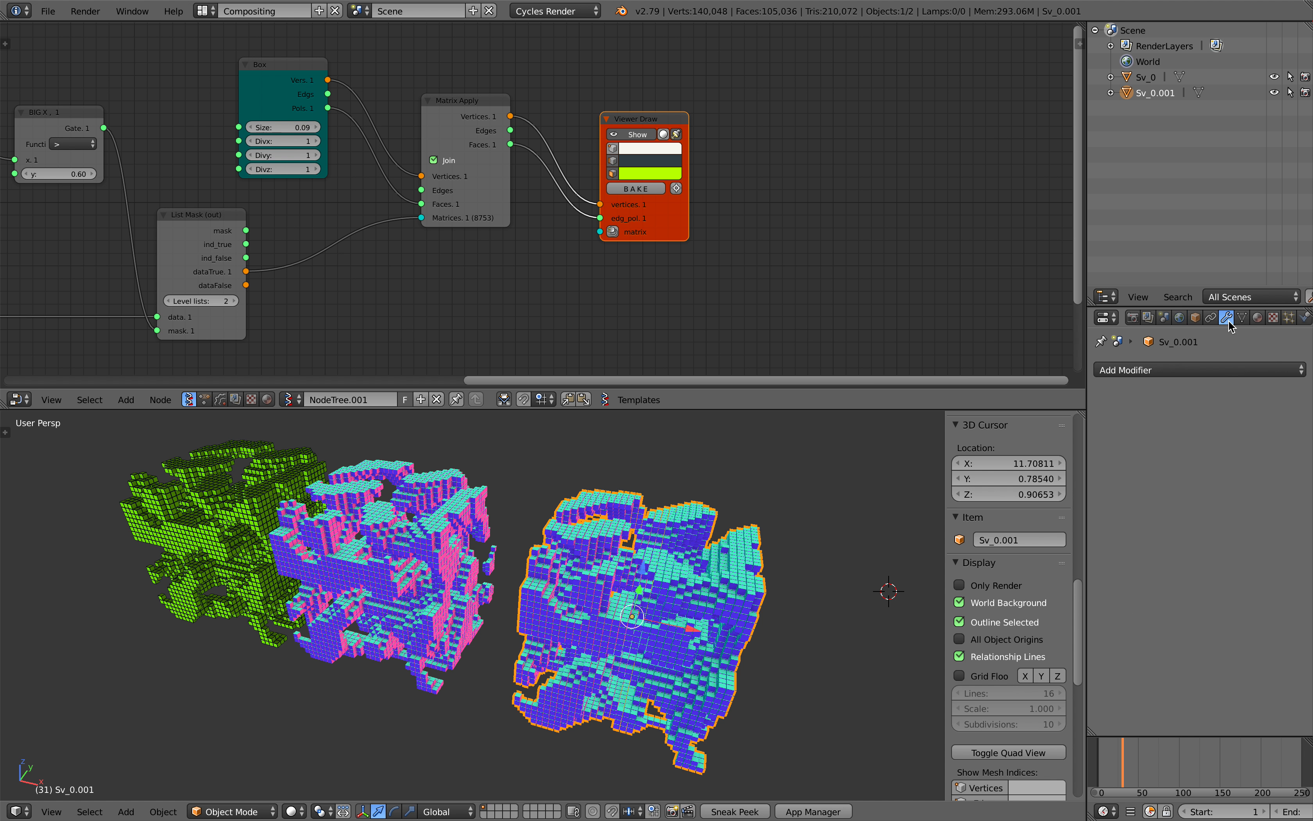
pyautogui.click(1194, 370)
pyautogui.click(1011, 561)
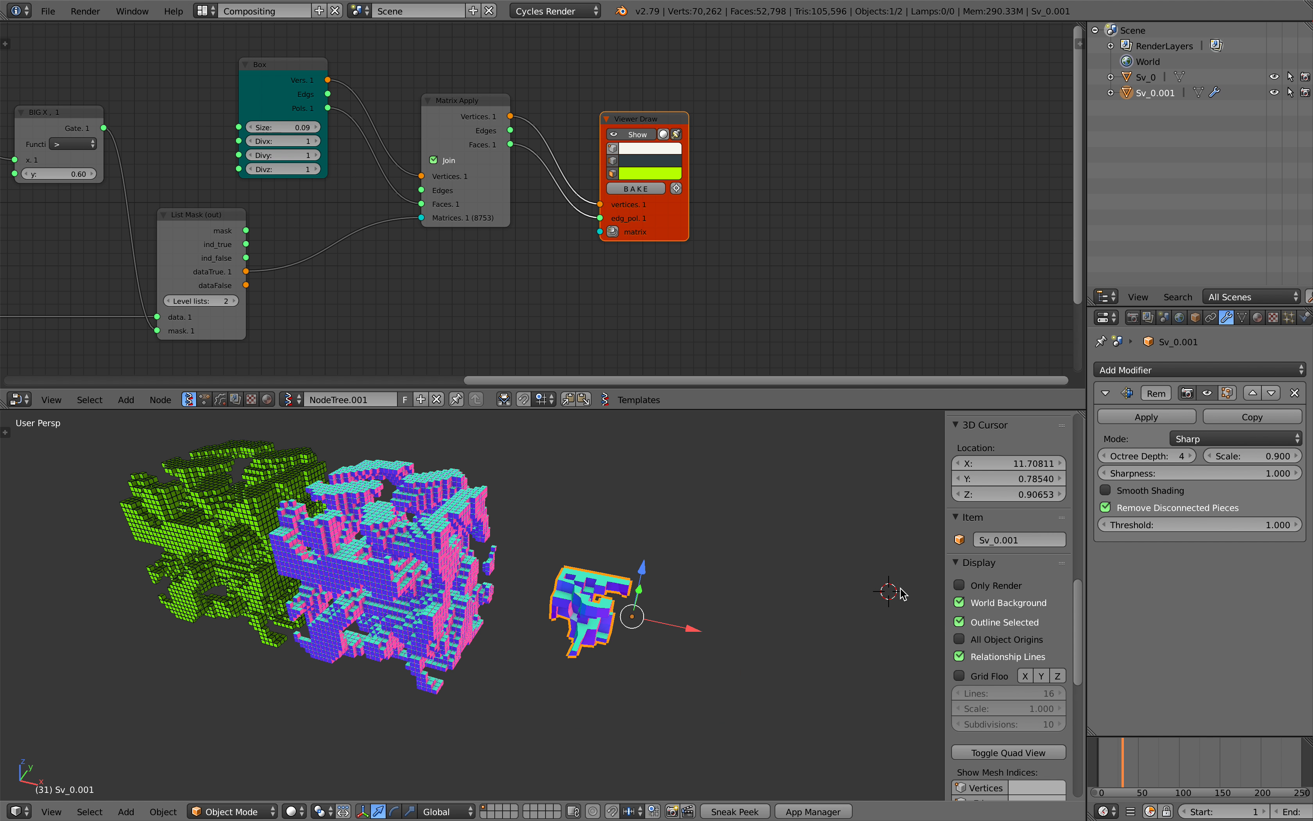
pyautogui.click(1205, 439)
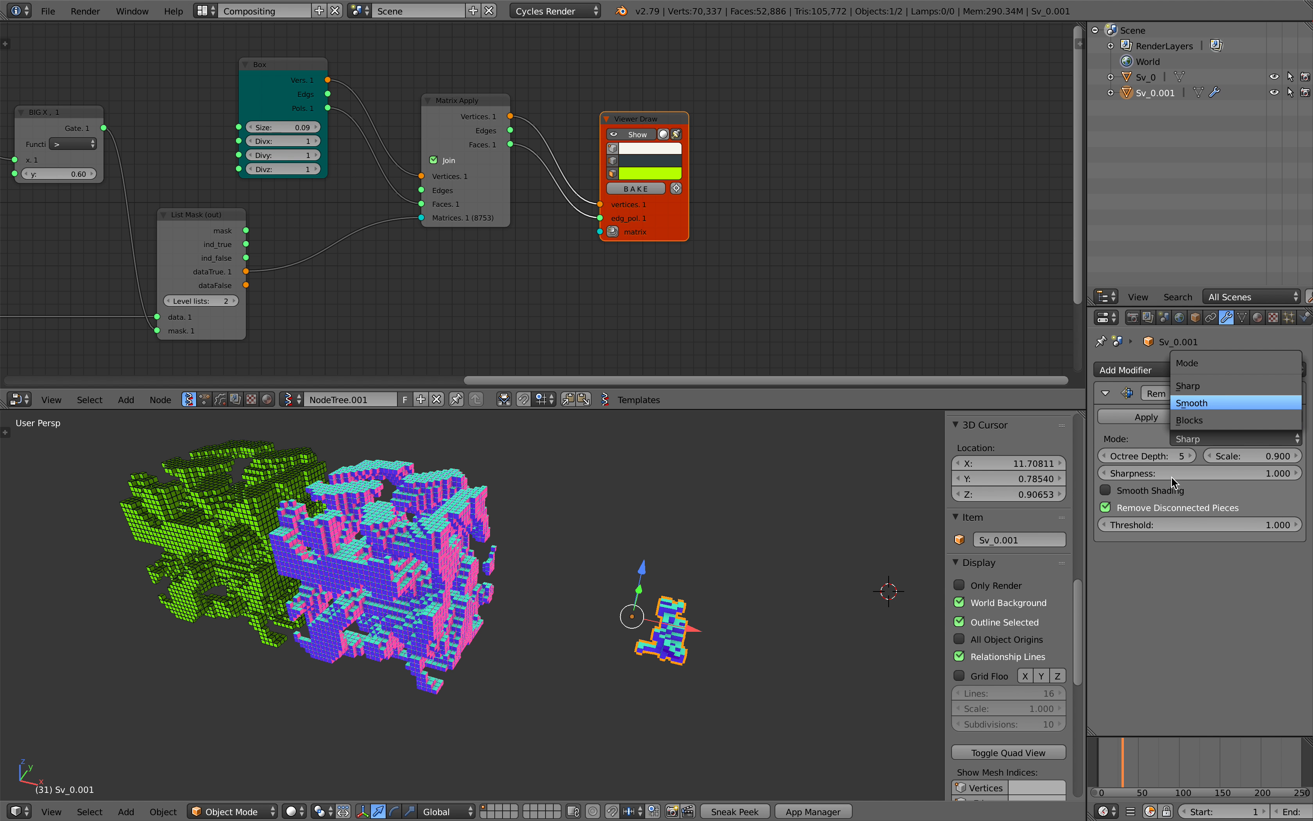
pyautogui.click(1194, 403)
pyautogui.click(1105, 490)
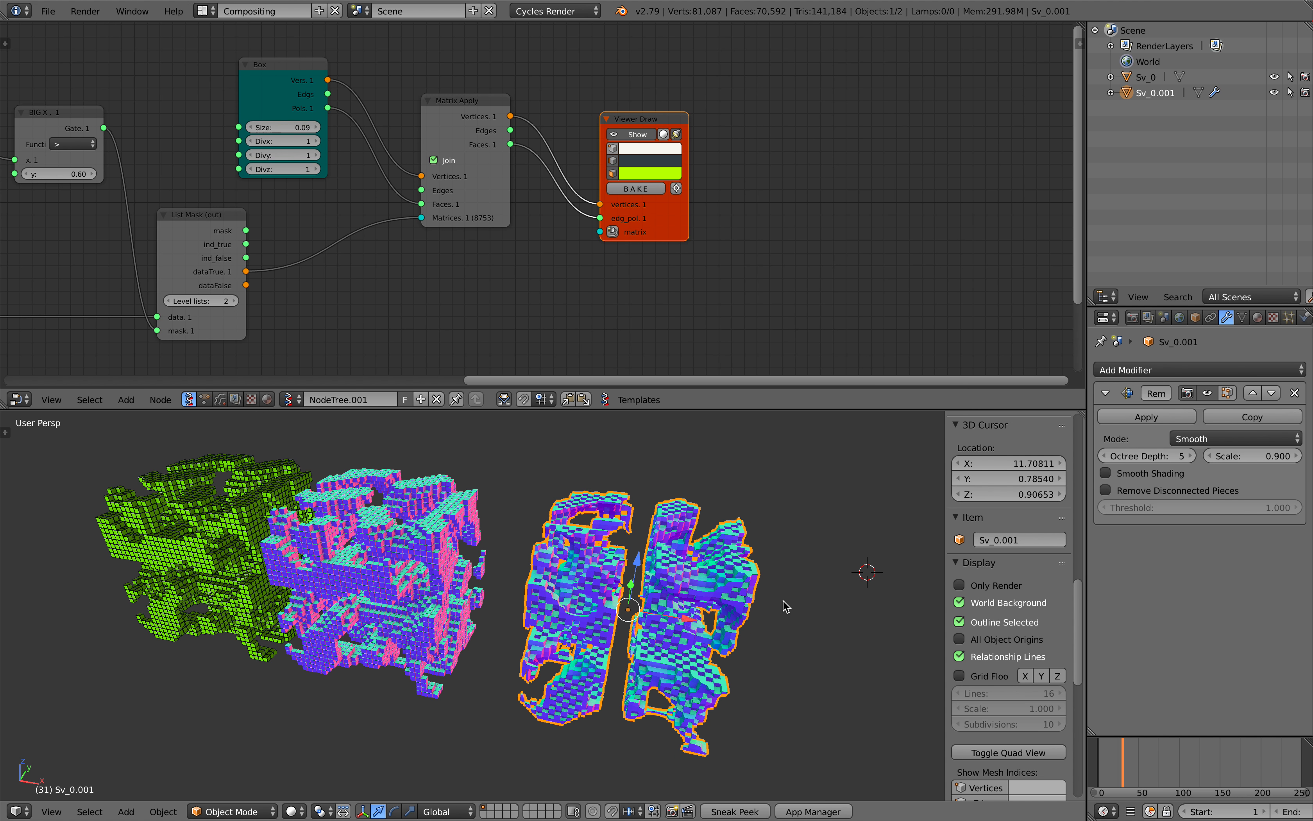
pyautogui.click(1188, 457)
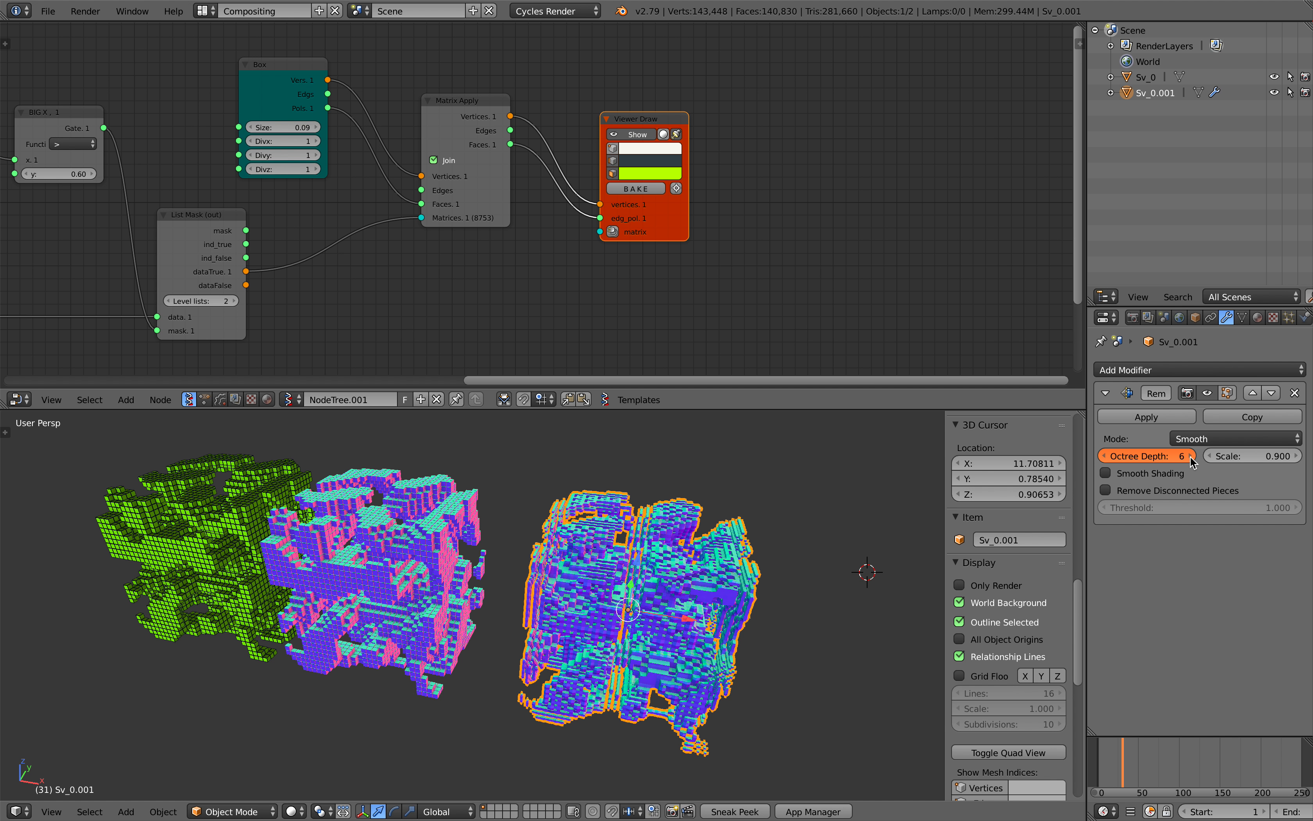
pyautogui.click(1185, 459)
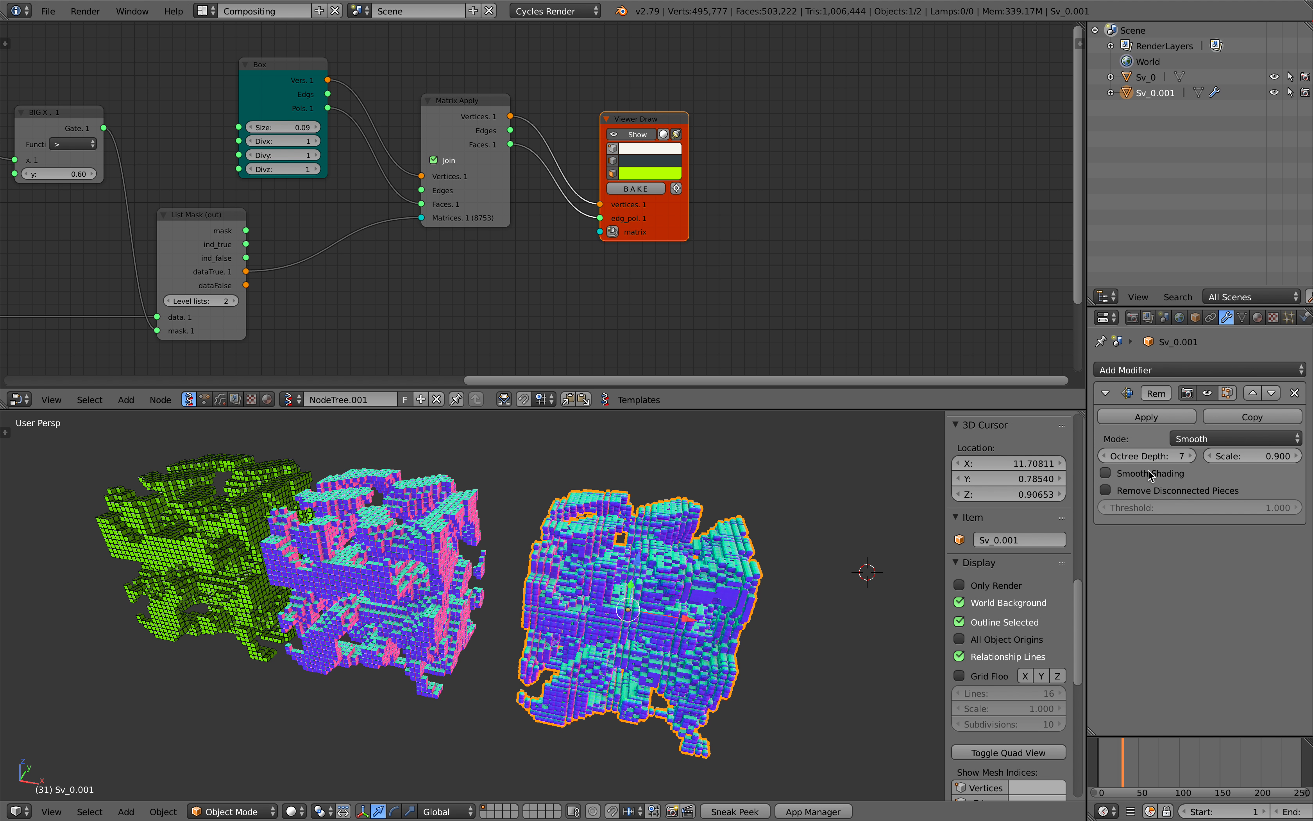
pyautogui.click(1112, 475)
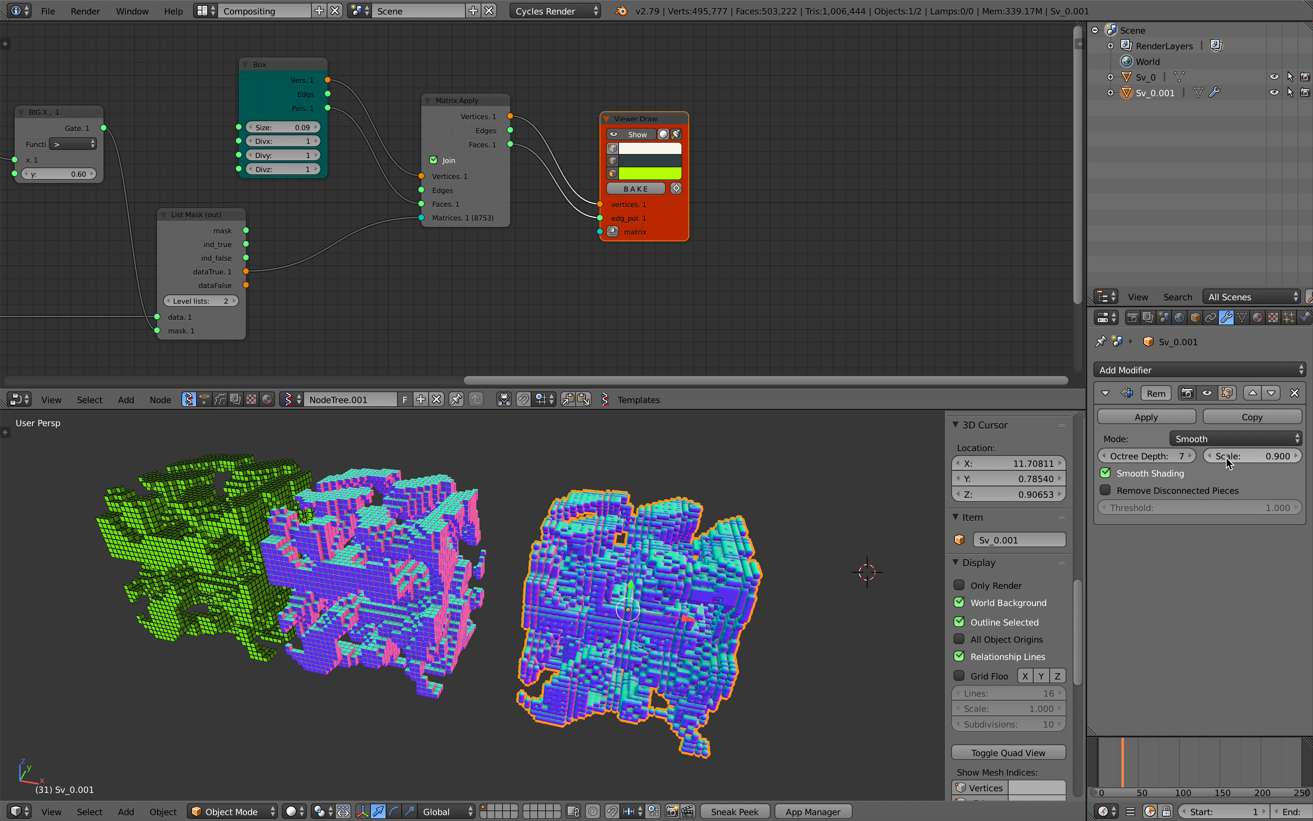
# Inspect the remeshed copy up close, delete it, and save over the file.
pyautogui.moveTo(831, 544); pyautogui.dragTo(851, 532, button='middle')
pyautogui.press('a')
pyautogui.moveTo(704, 572); pyautogui.dragTo(664, 611, button='middle')
pyautogui.scroll(3, 678, 593)
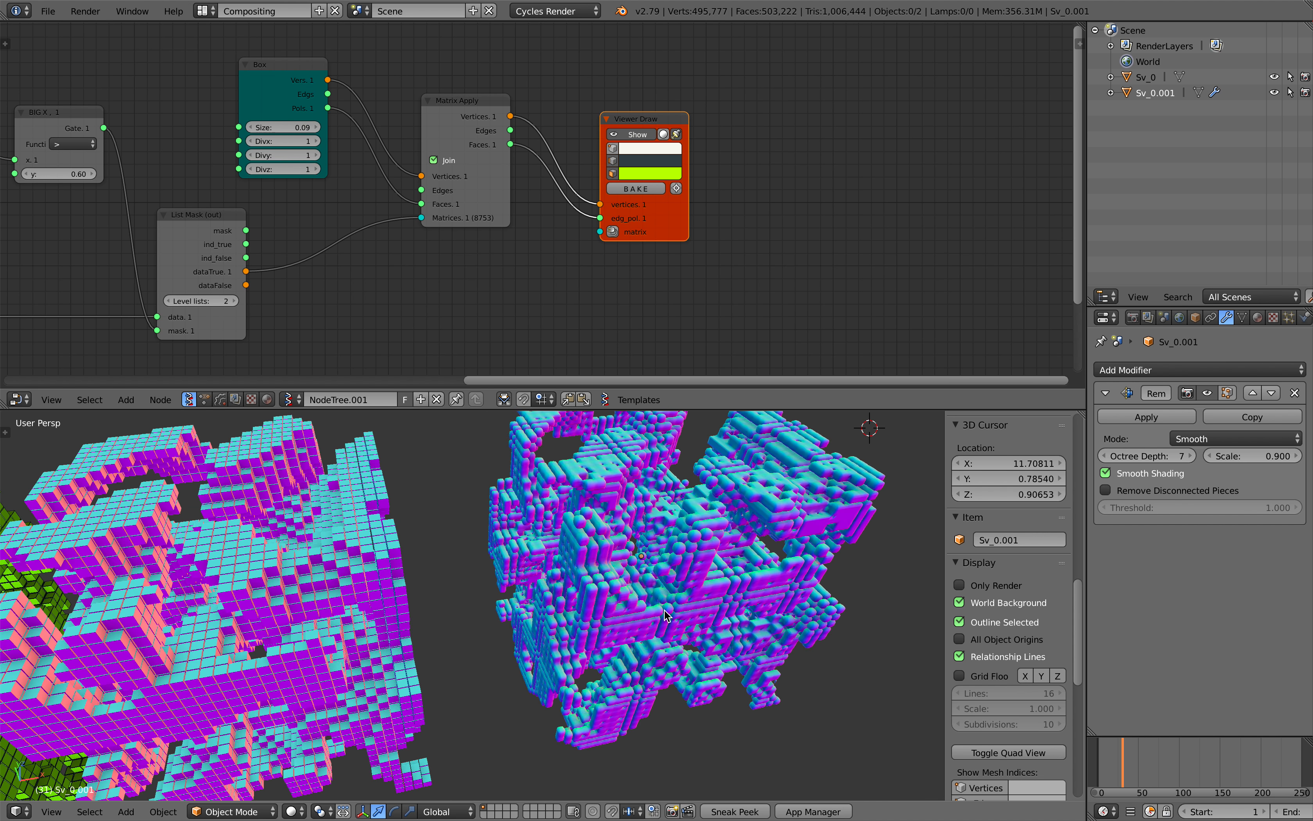
pyautogui.rightClick(663, 611)
pyautogui.scroll(-2, 664, 611)
pyautogui.press('x')
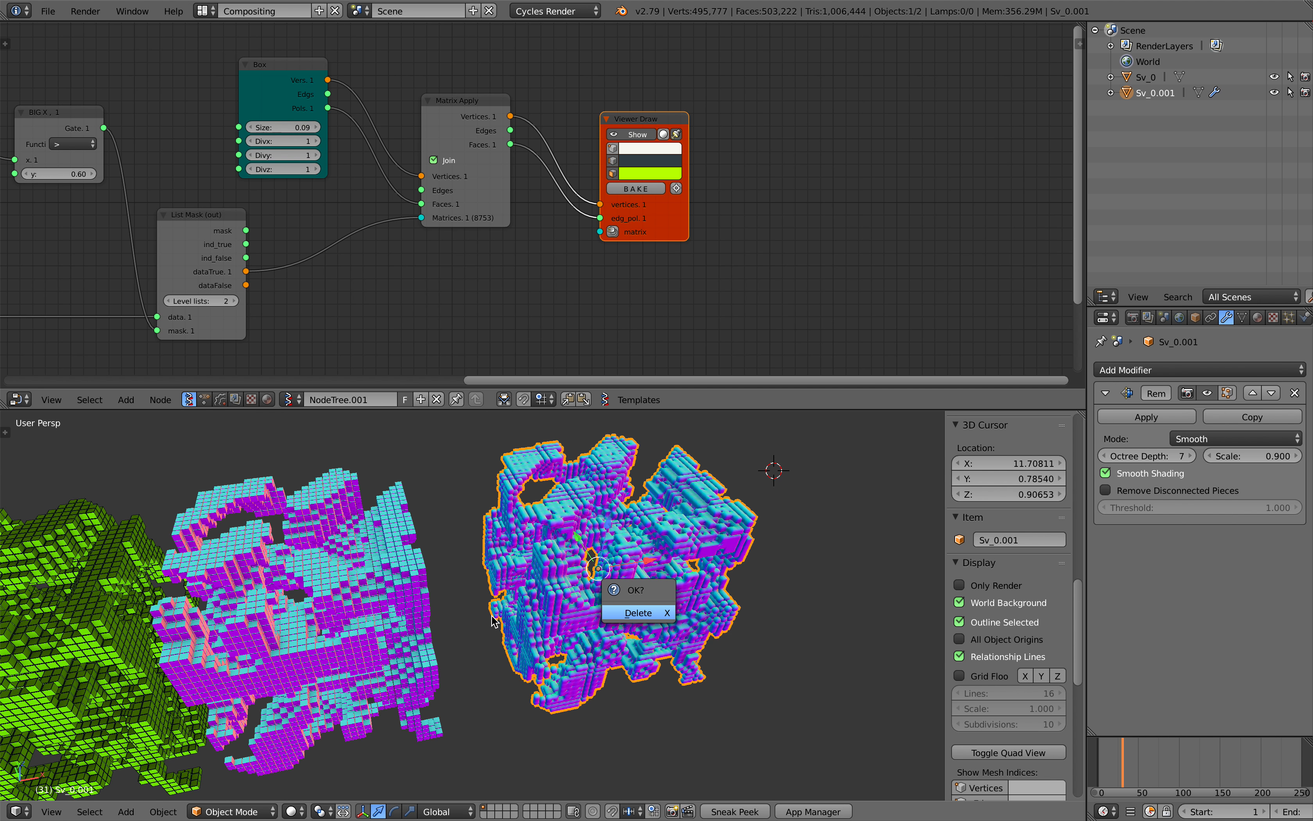
pyautogui.press('Return')
pyautogui.scroll(-3, 470, 613)
pyautogui.keyDown('shift'); pyautogui.moveTo(470, 613); pyautogui.dragTo(591, 577, button='middle'); pyautogui.keyUp('shift')
pyautogui.hotkey('ctrl', 's')
pyautogui.press('Return')
# Try Box node sizes of 1.2, 1.1 and 0.6 to compare how much the cubes overlap.
pyautogui.scroll(5, 283, 167)
pyautogui.moveTo(371, 166); pyautogui.dragTo(423, 200, button='middle')
pyautogui.scroll(1, 423, 200)
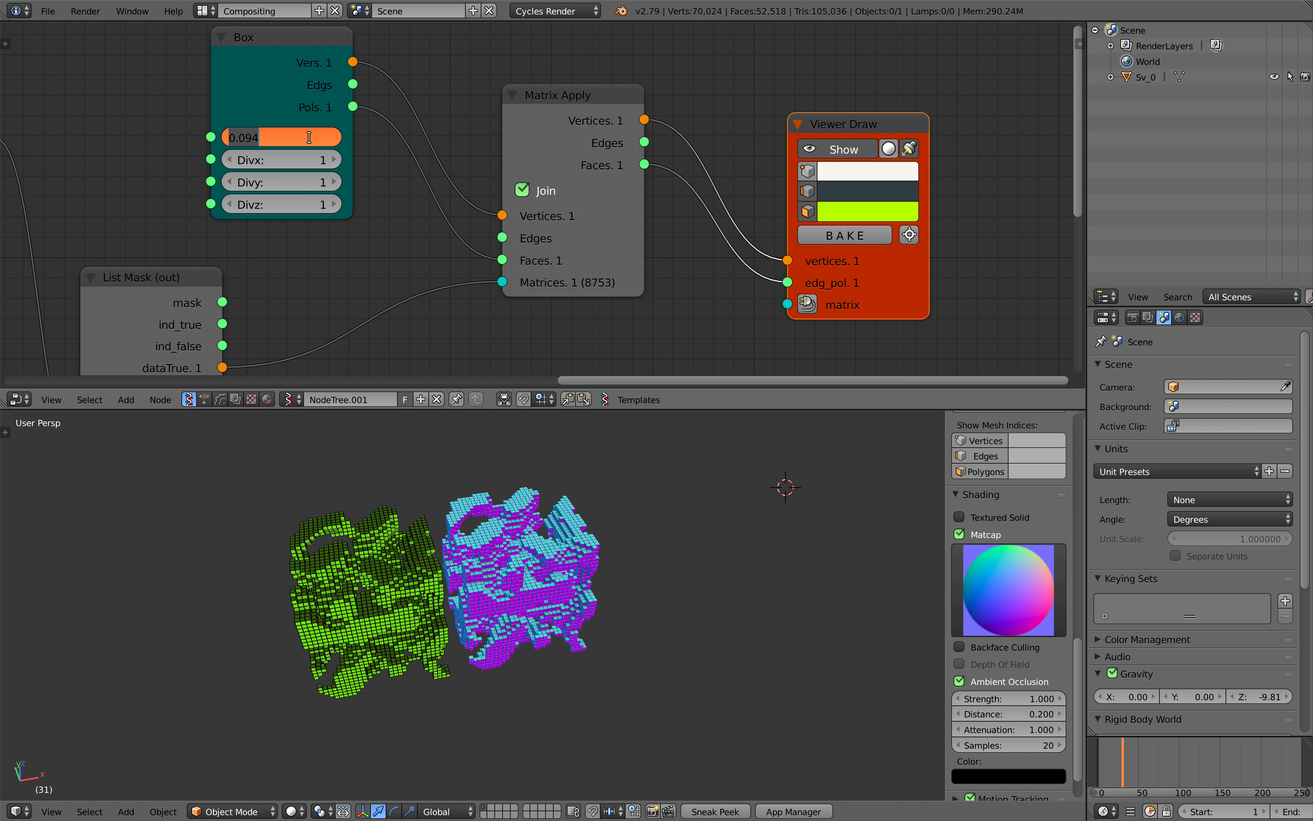
pyautogui.press('Return')
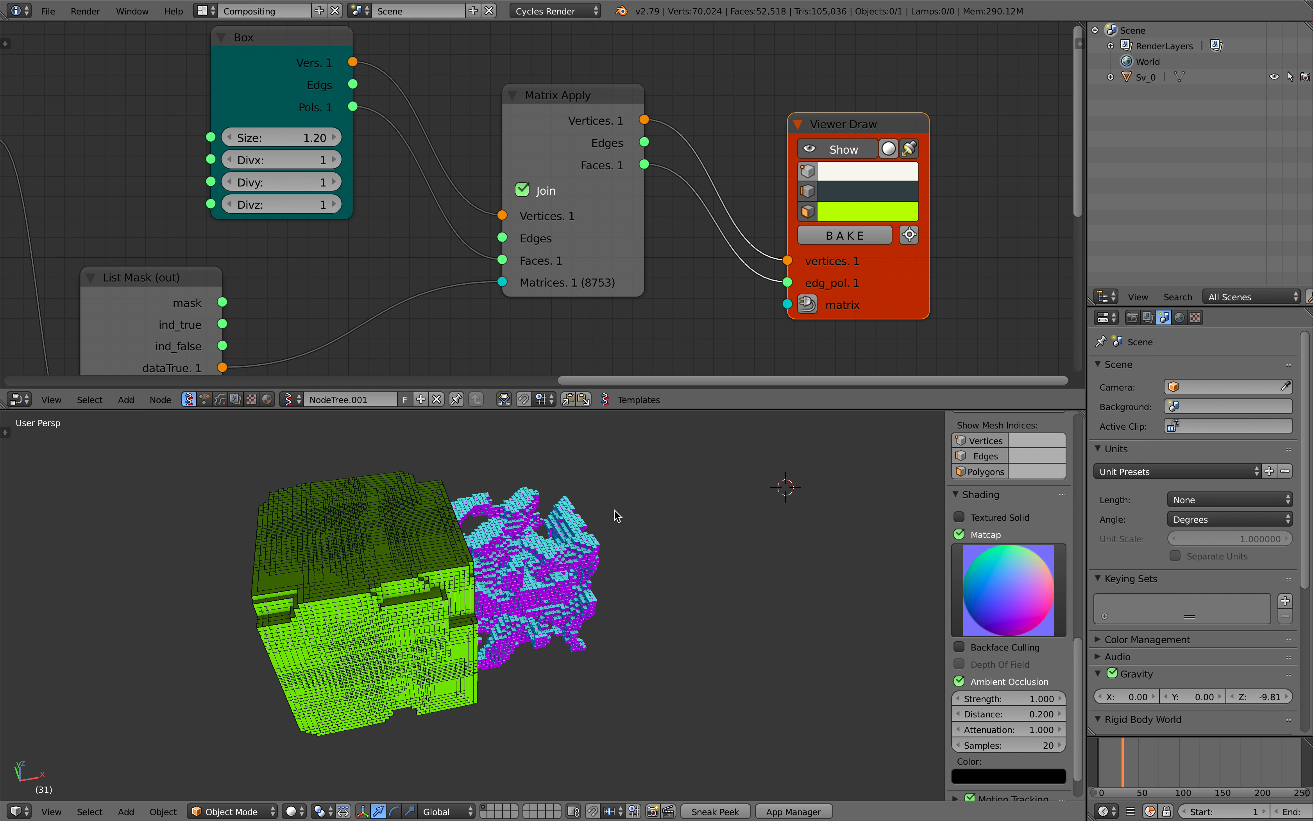
pyautogui.click(280, 138)
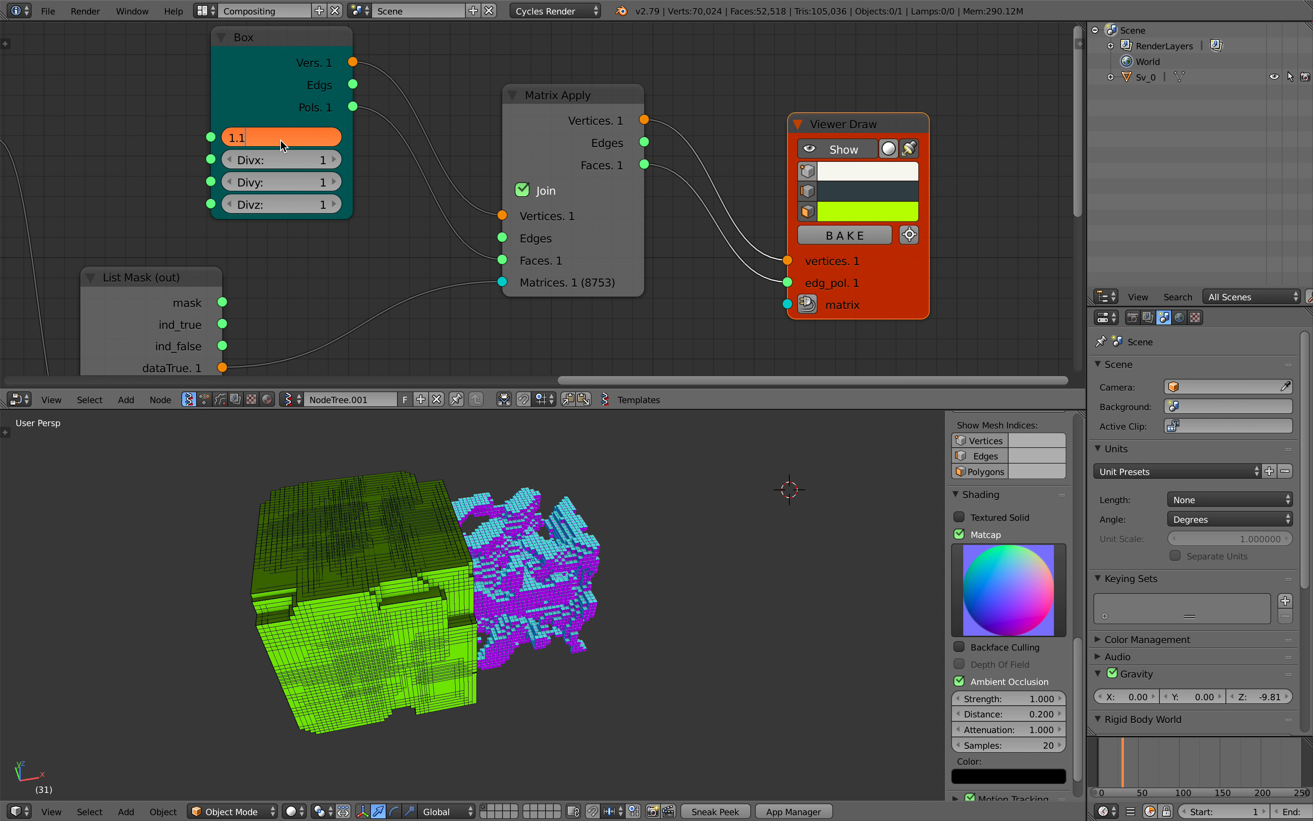
pyautogui.press('Return')
pyautogui.click(279, 140)
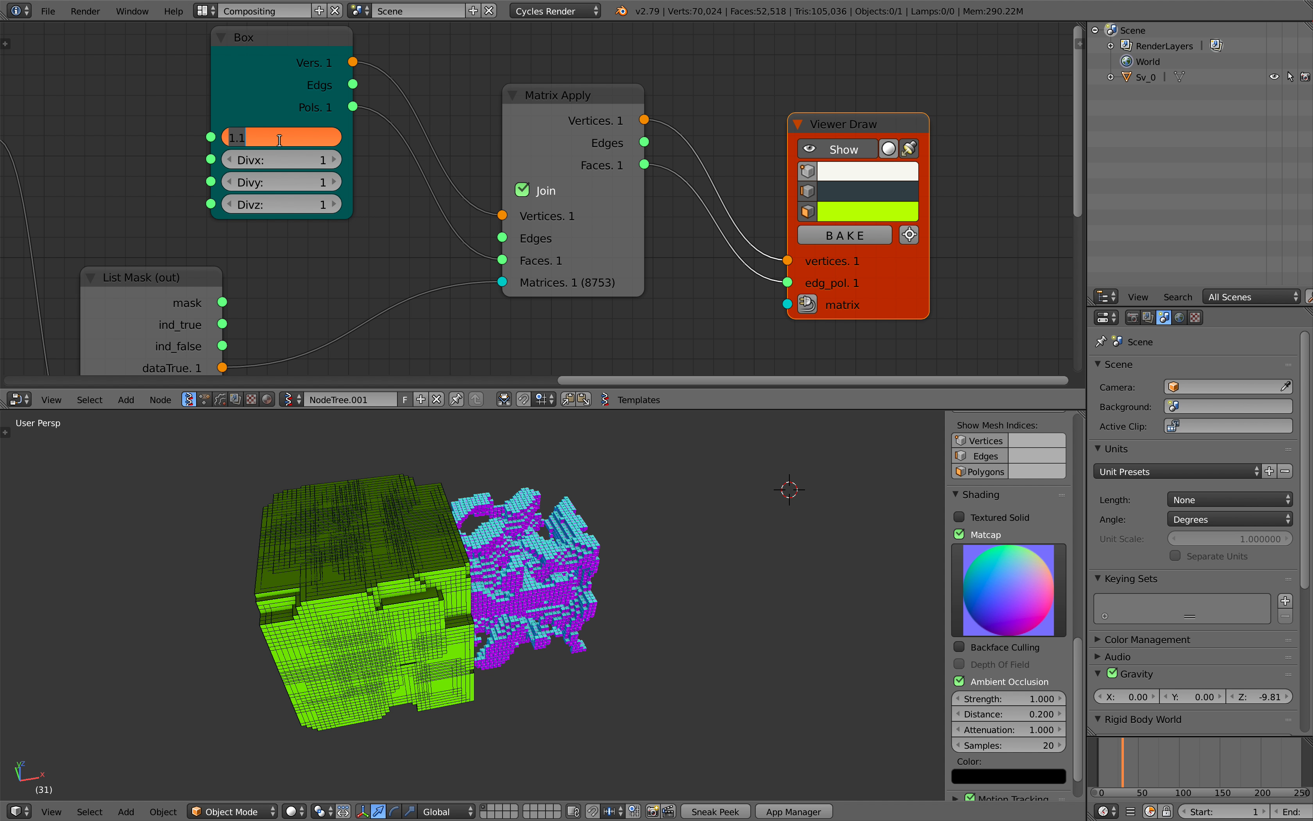
pyautogui.press('Return')
pyautogui.click(313, 137)
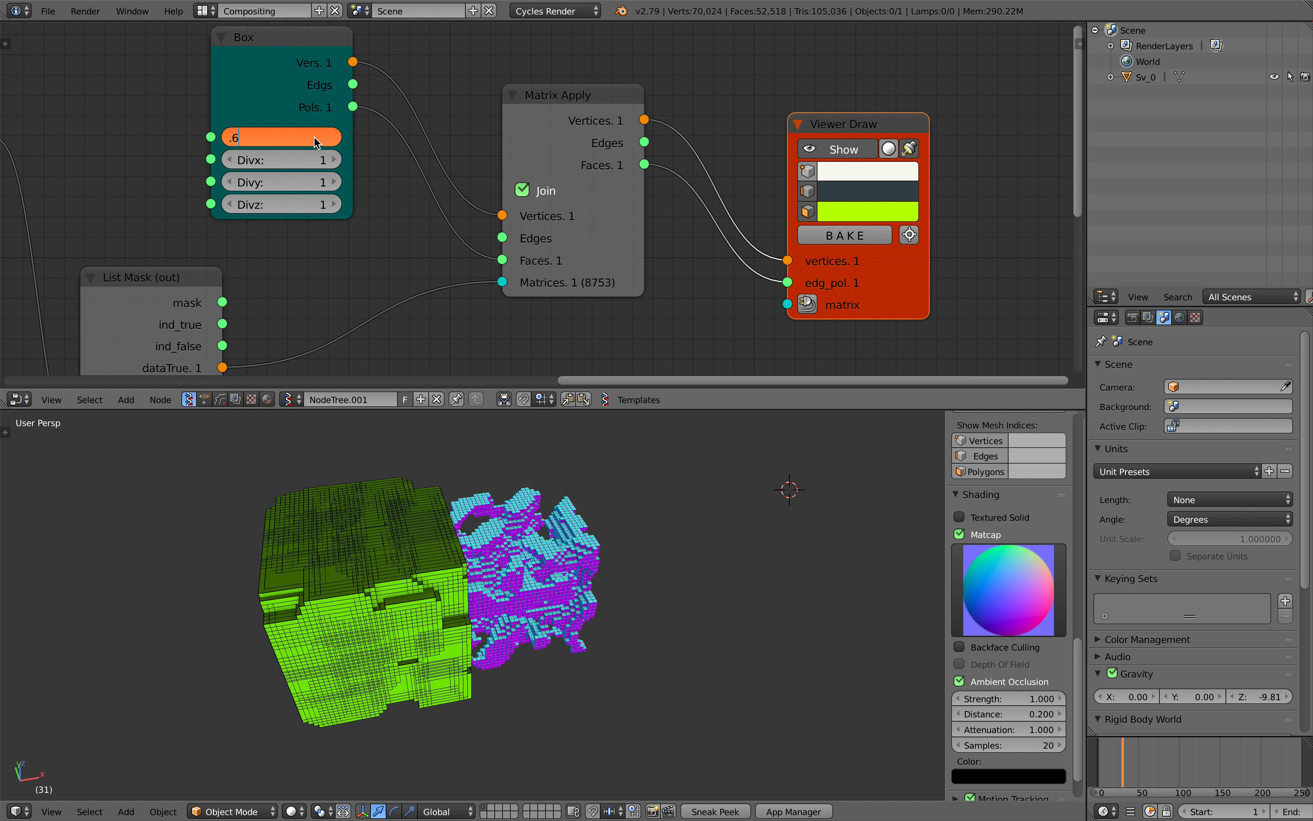
pyautogui.write('.6')
pyautogui.press('Return')
# Set the Box node's Size to 0.3 and save over the file.
pyautogui.click(288, 140)
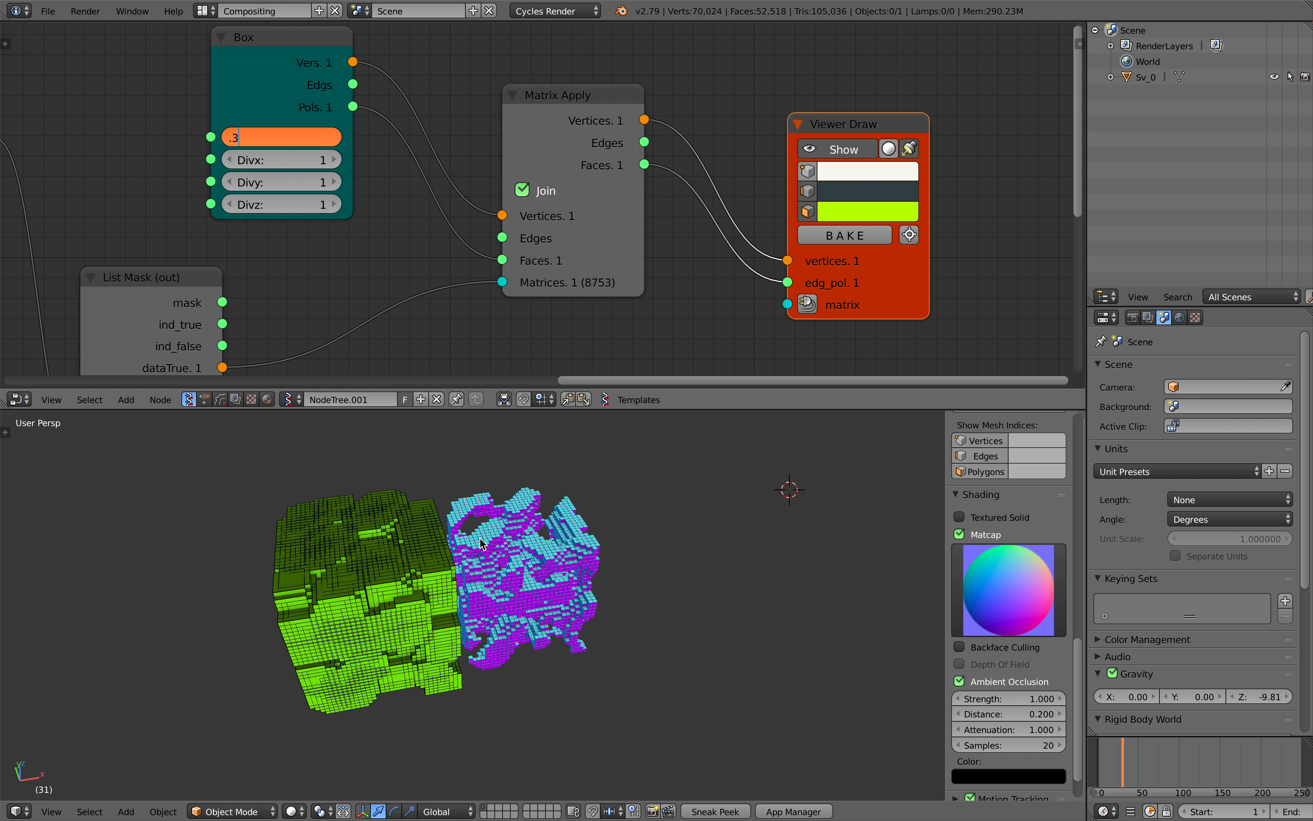
pyautogui.press('Return')
pyautogui.moveTo(481, 534); pyautogui.dragTo(451, 451, button='middle')
pyautogui.scroll(2, 476, 511)
pyautogui.hotkey('ctrl', 's')
pyautogui.click(476, 511)
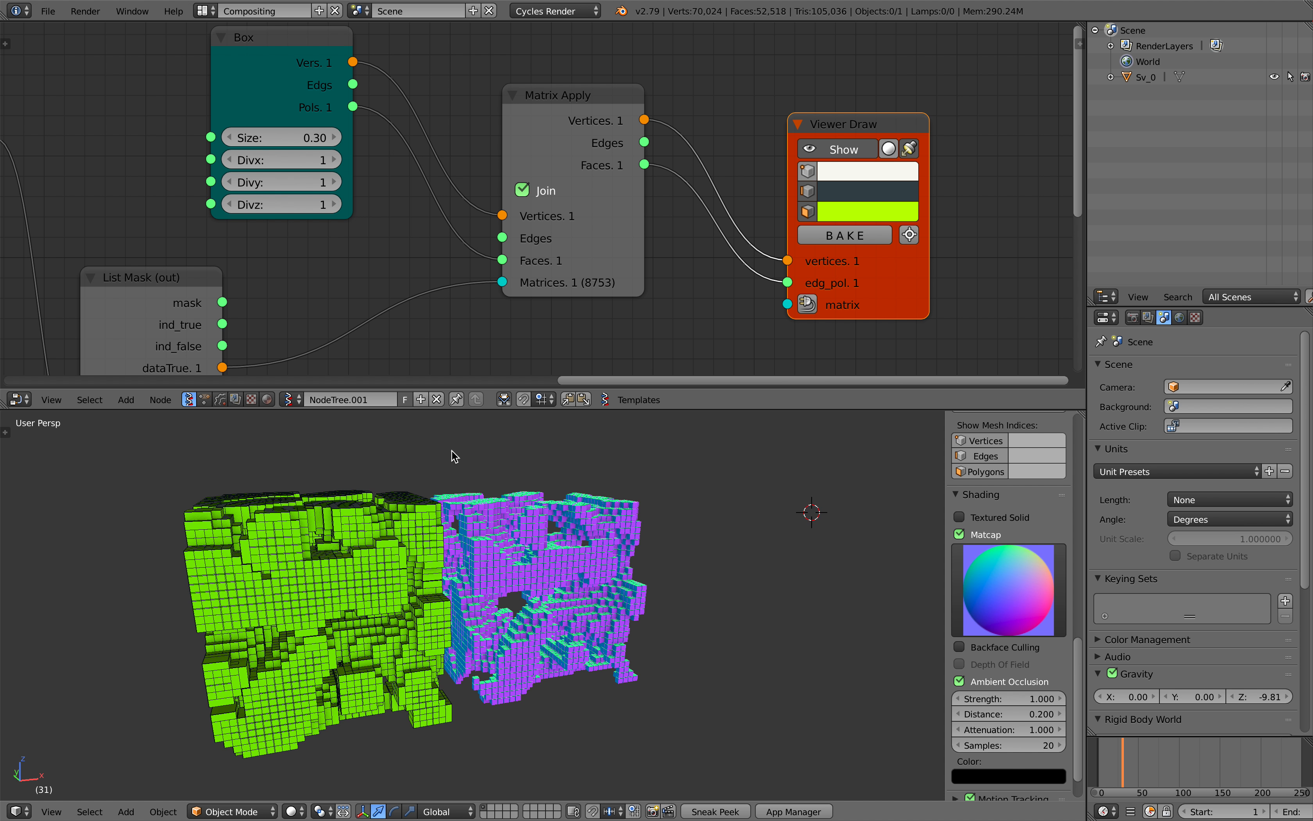
# Select the baked mesh beside the green preview and save over the file.
pyautogui.scroll(5, 392, 537)
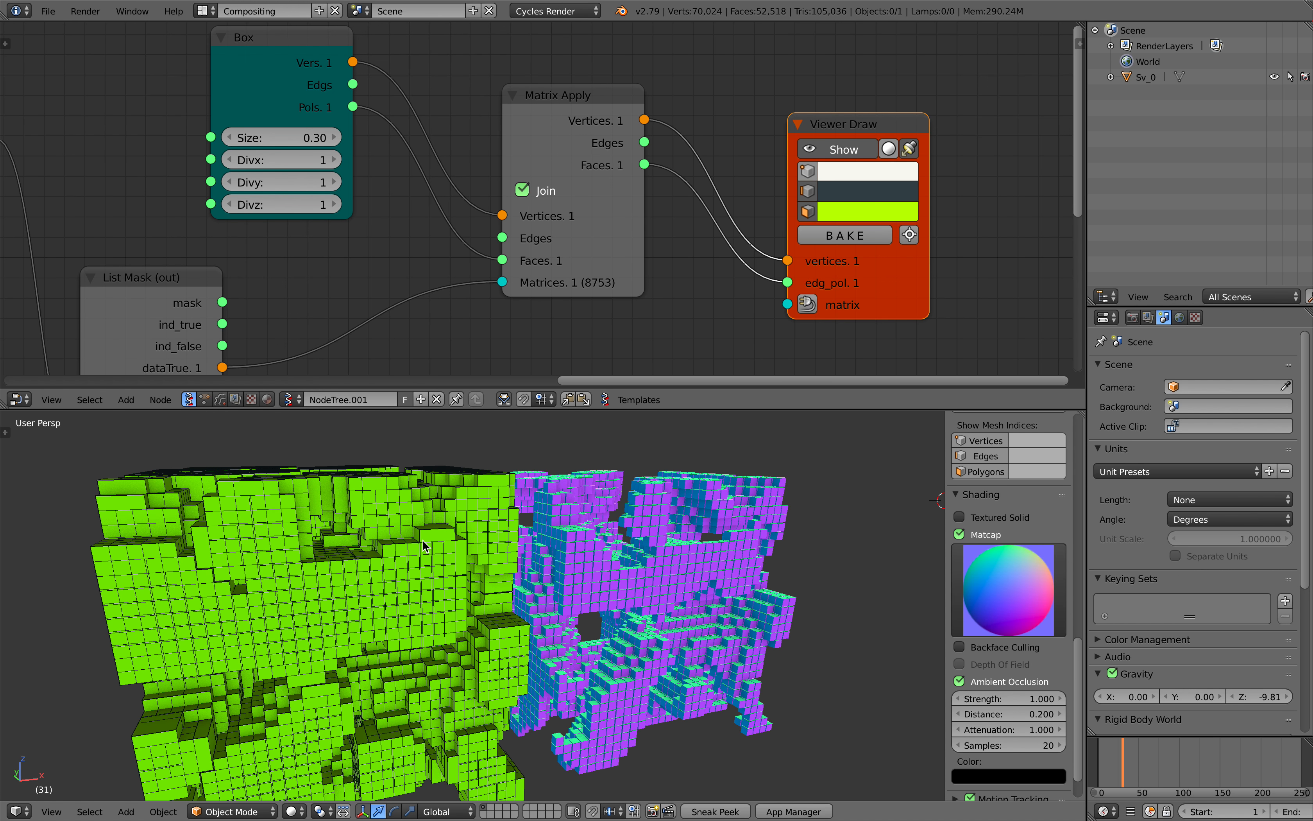
pyautogui.press('Home')
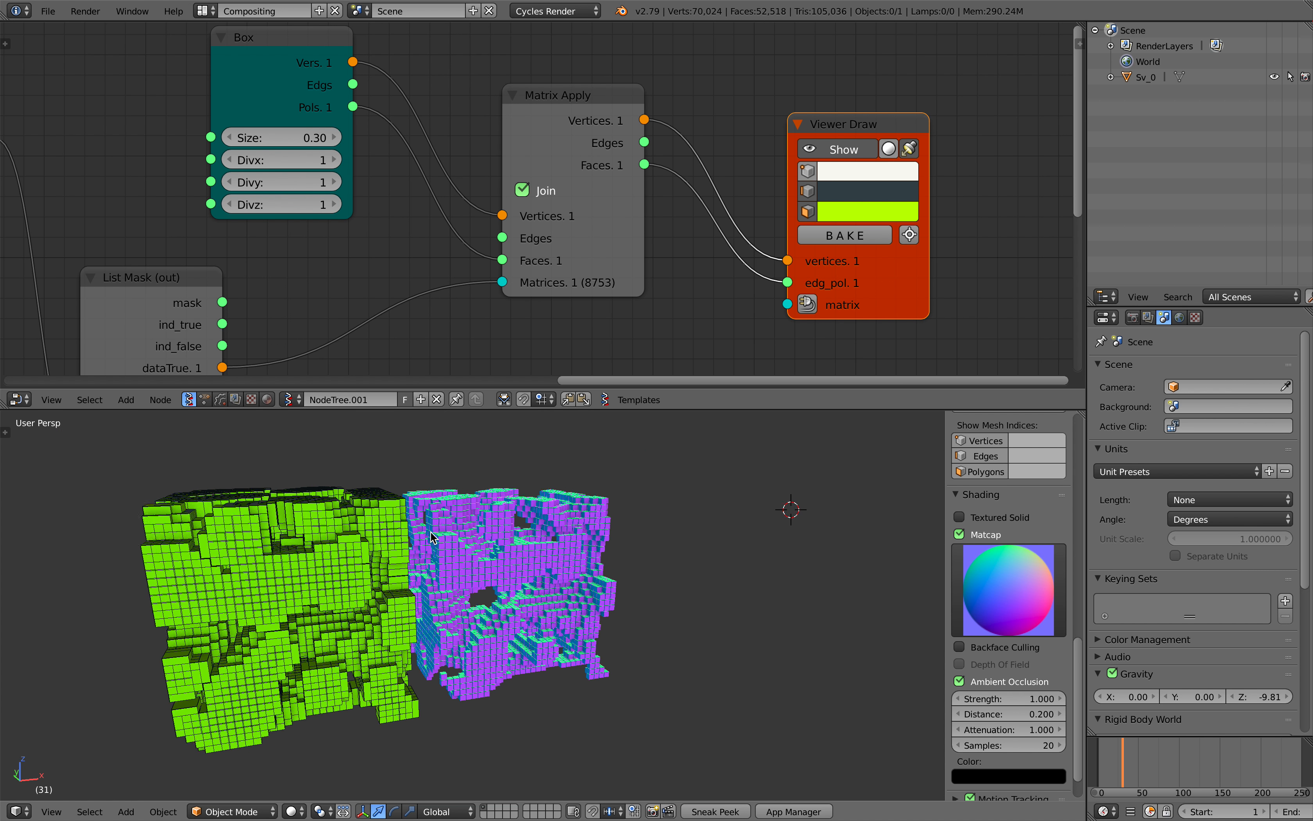
pyautogui.rightClick(516, 543)
pyautogui.moveTo(516, 543); pyautogui.dragTo(505, 546, button='middle')
pyautogui.hotkey('ctrl', 's')
pyautogui.click(506, 546)
# Bake the Viewer Draw geometry again and move the new mesh along the X axis past the first baked mesh.
pyautogui.scroll(-1, 717, 306)
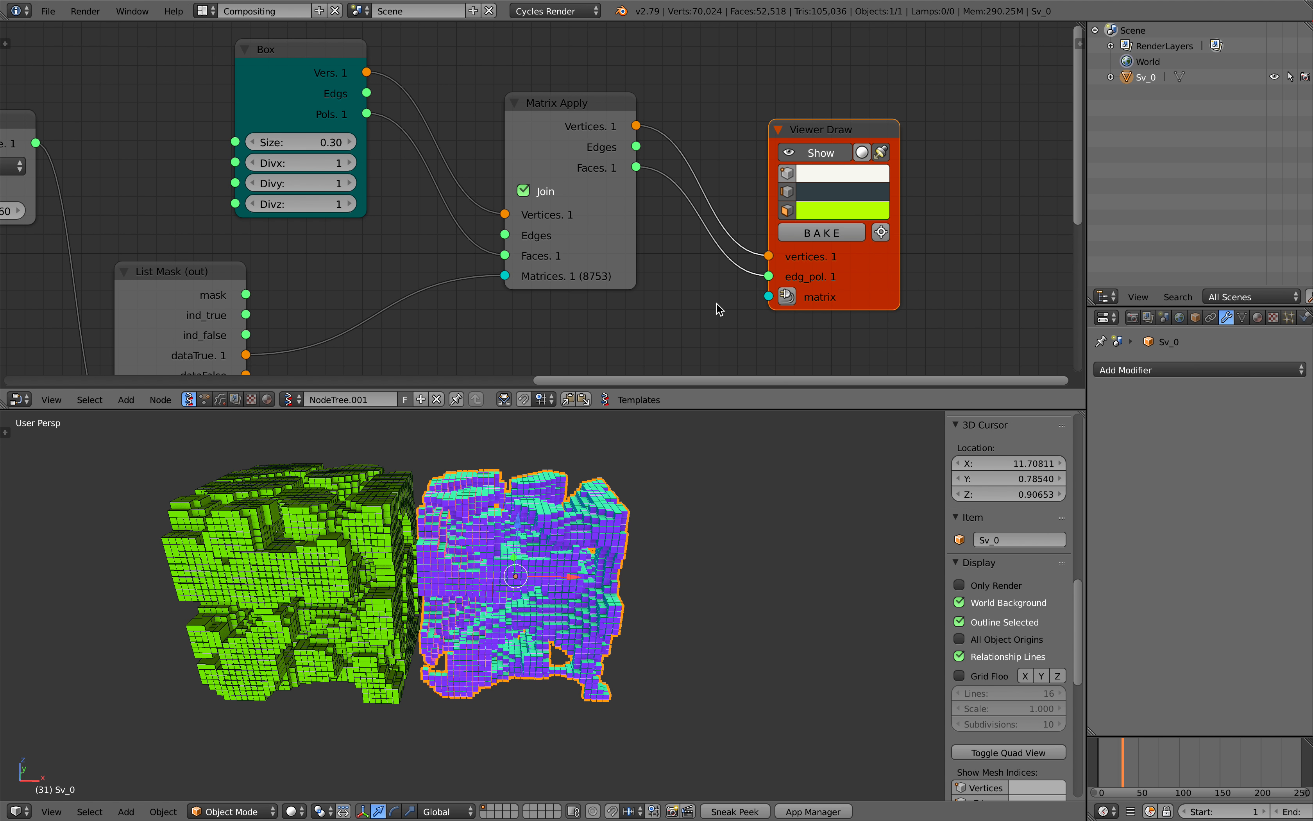
pyautogui.click(821, 232)
pyautogui.press('g')
pyautogui.press('x')
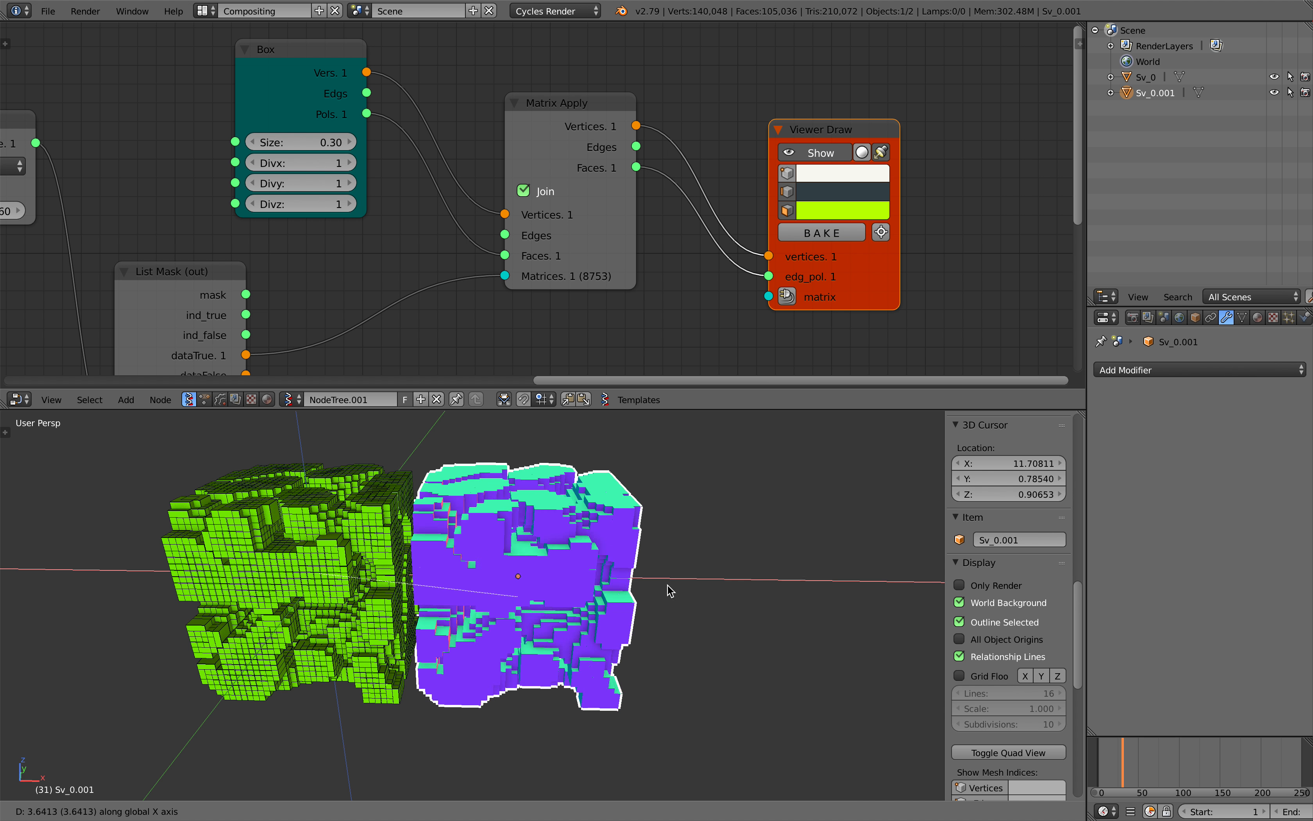
pyautogui.click(849, 582)
pyautogui.moveTo(849, 582); pyautogui.dragTo(632, 558, button='middle')
# Add a Remesh modifier to the new mesh with Remove Disconnected Pieces off and Octree Depth 5.
pyautogui.click(1165, 370)
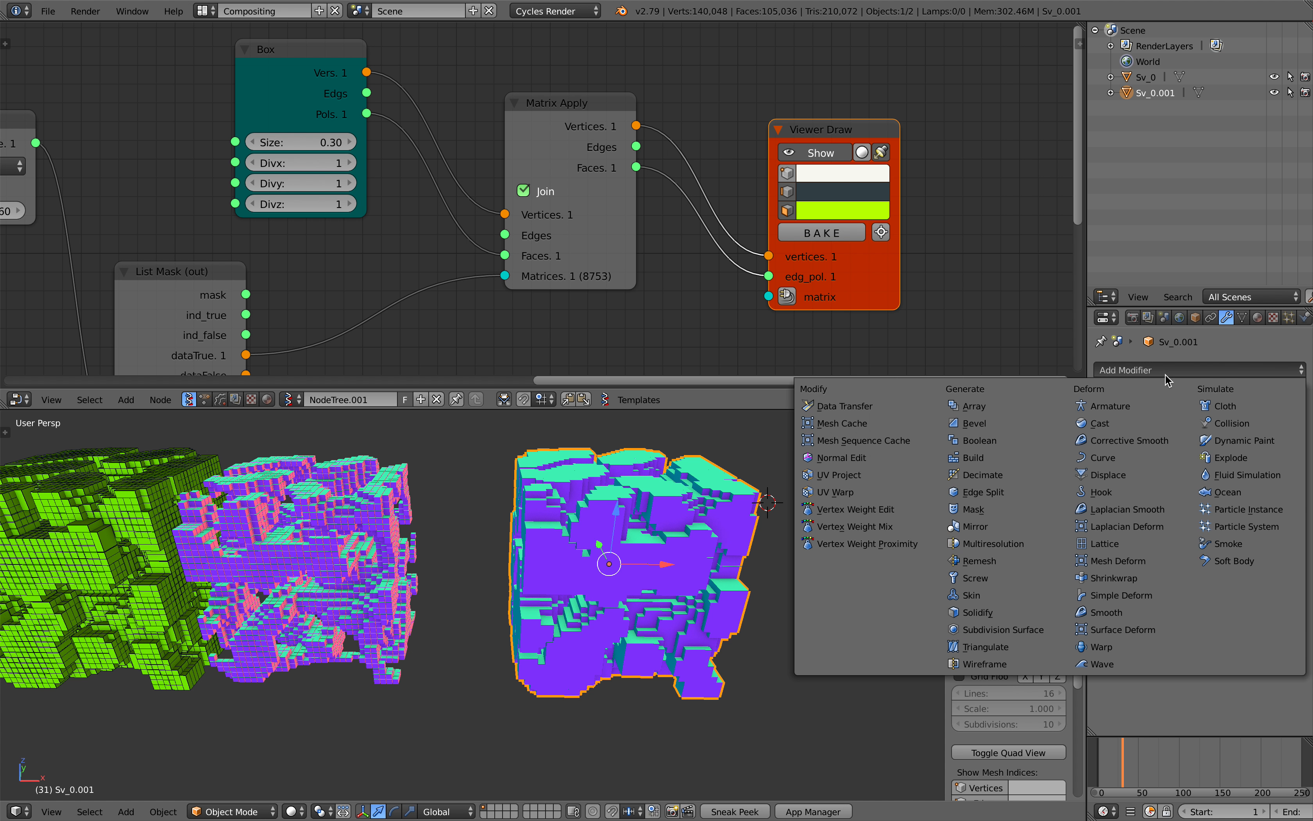
pyautogui.click(1009, 561)
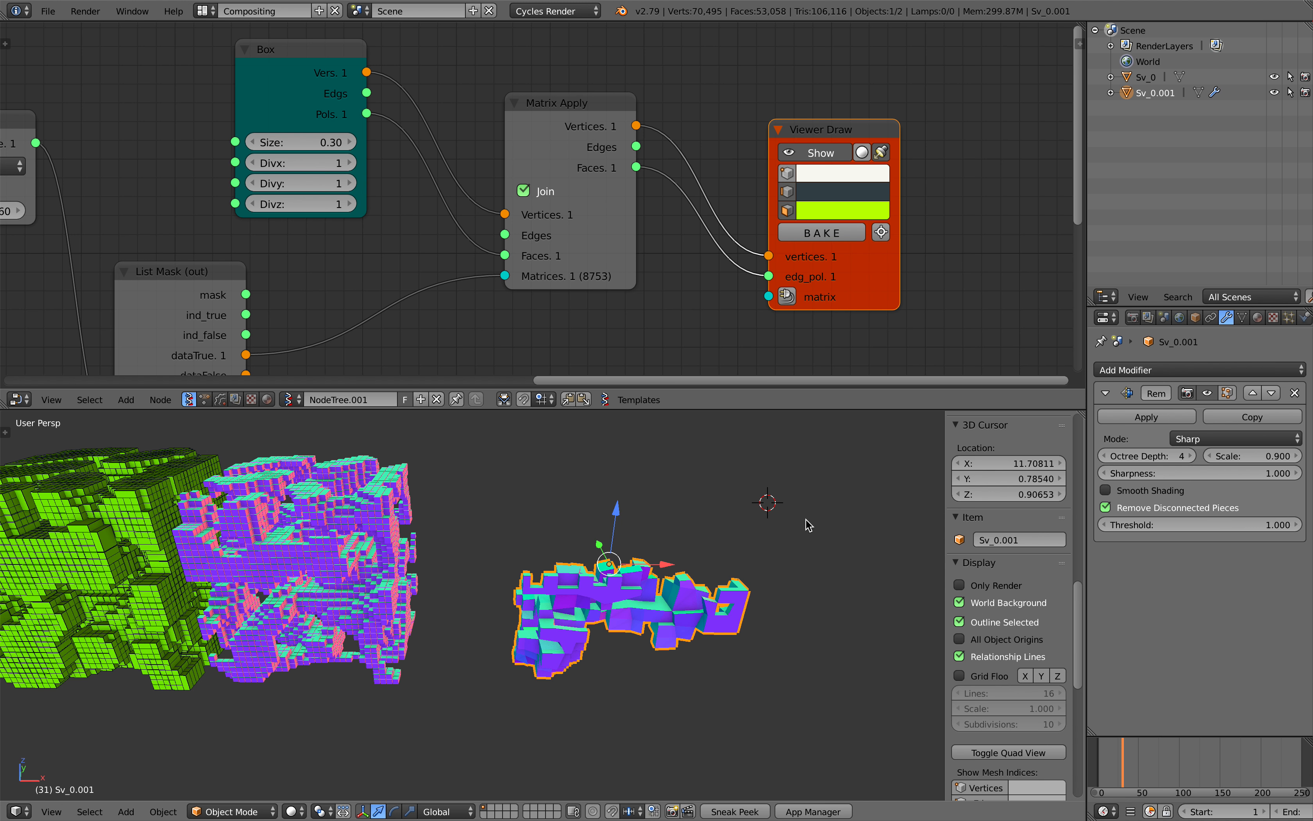
pyautogui.click(1138, 512)
pyautogui.click(1188, 457)
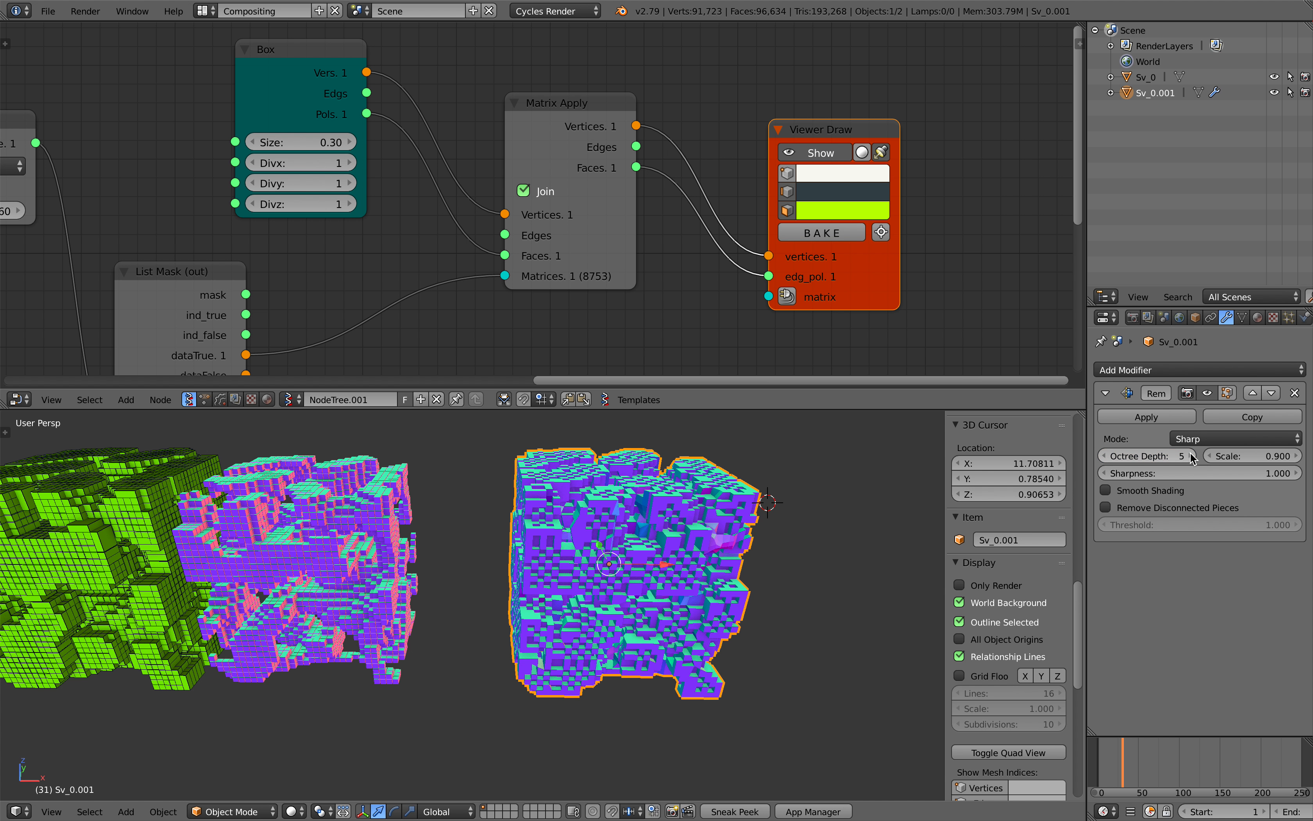
# Switch the Remesh modifier to Smooth mode and lower its Octree Depth to 4.
pyautogui.click(1210, 438)
pyautogui.click(1192, 402)
pyautogui.click(1104, 456)
pyautogui.scroll(5, 781, 560)
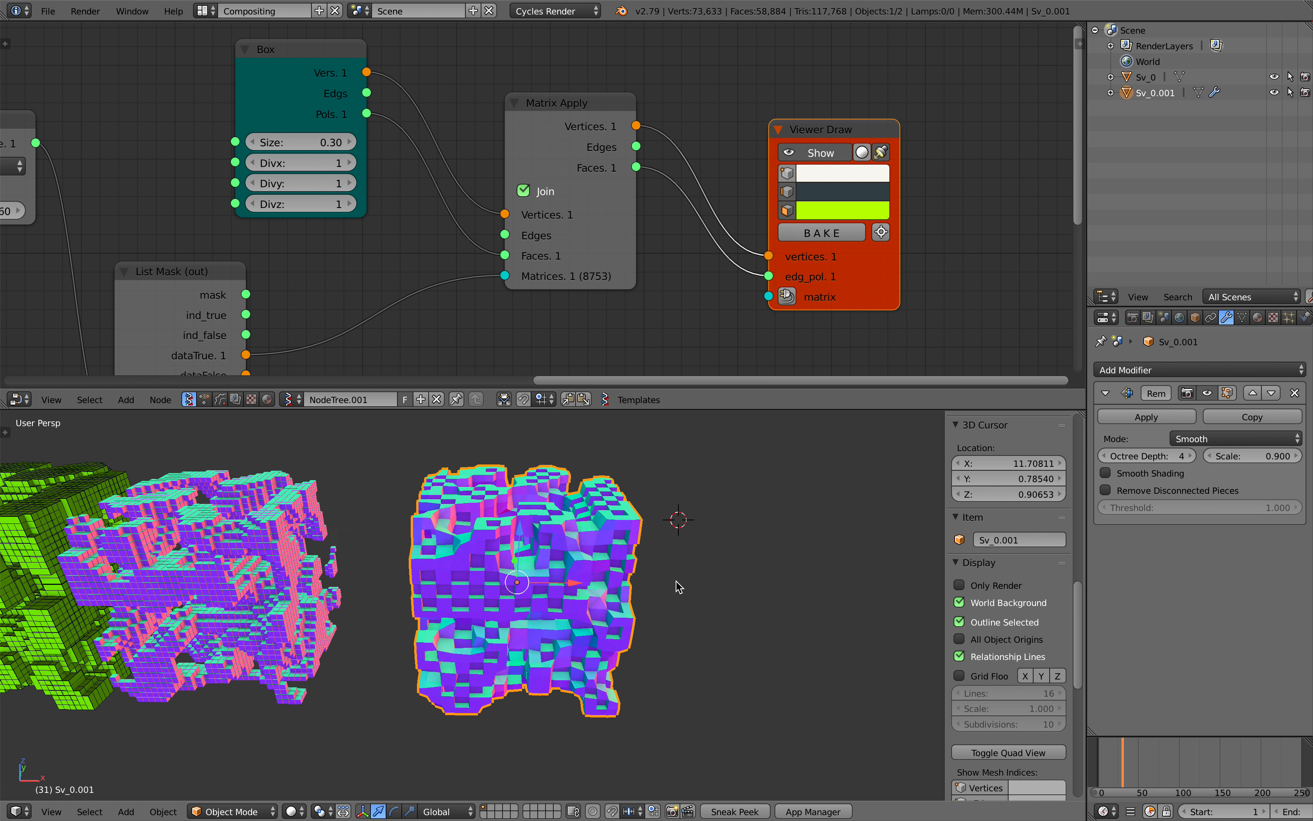
# Try Octree Depth 5 on the Remesh modifier, set the depth to 3 and save over the file.
pyautogui.click(1188, 457)
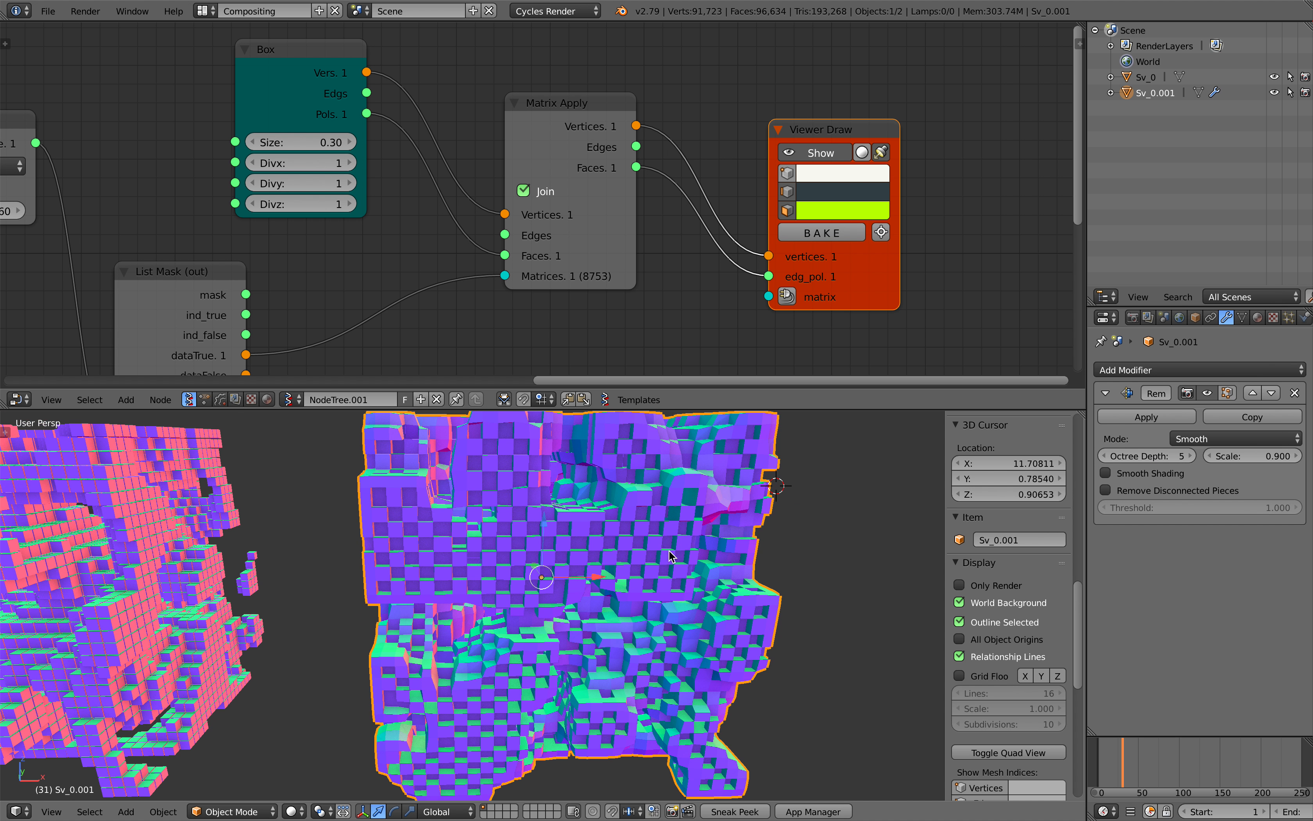
pyautogui.click(1106, 452)
pyautogui.moveTo(751, 518); pyautogui.dragTo(764, 568, button='middle')
pyautogui.moveTo(831, 530); pyautogui.dragTo(814, 540, button='middle')
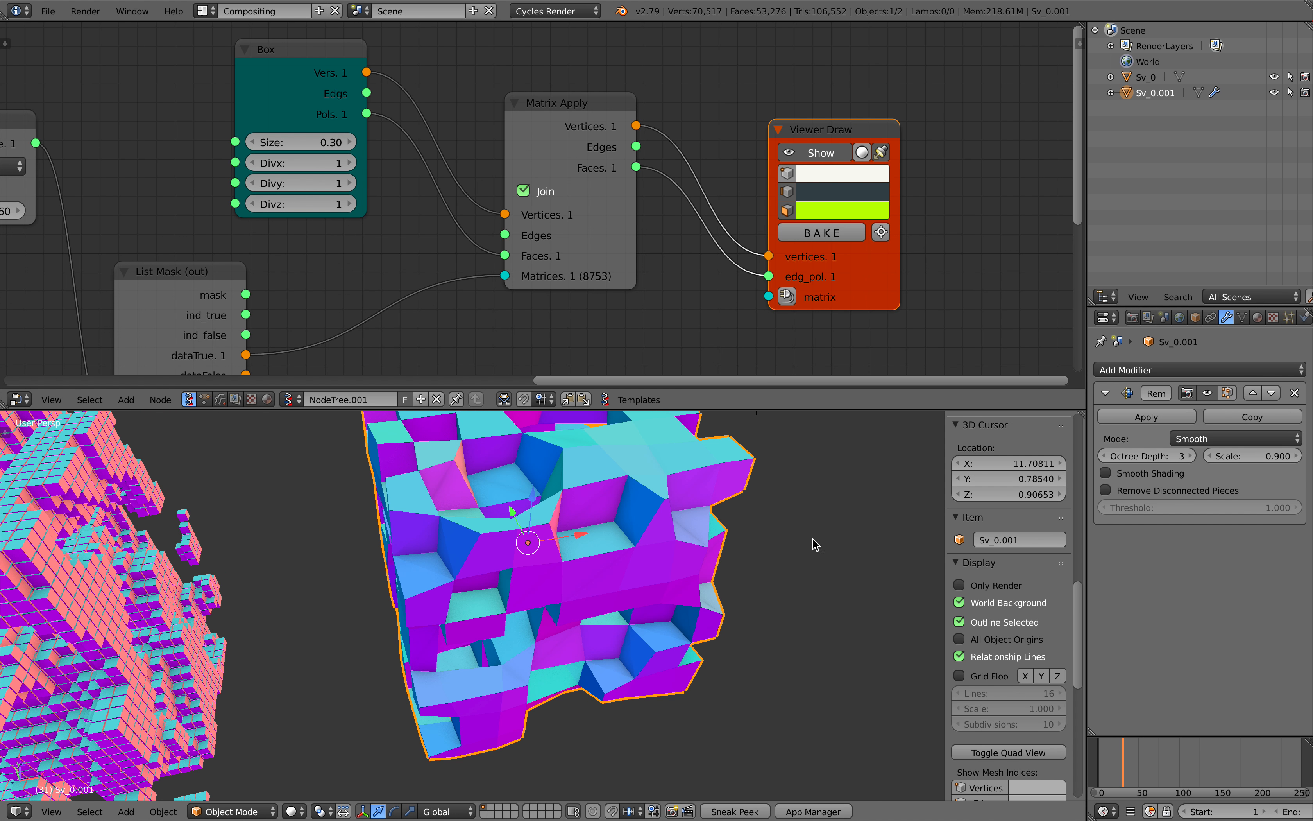
pyautogui.scroll(-3, 760, 545)
pyautogui.hotkey('ctrl', 's')
pyautogui.click(634, 560)
# Compare the baked block mesh with the remeshed copy up close and save over the file.
pyautogui.moveTo(625, 560); pyautogui.dragTo(564, 614, button='middle')
pyautogui.scroll(4, 548, 630)
pyautogui.scroll(2, 548, 626)
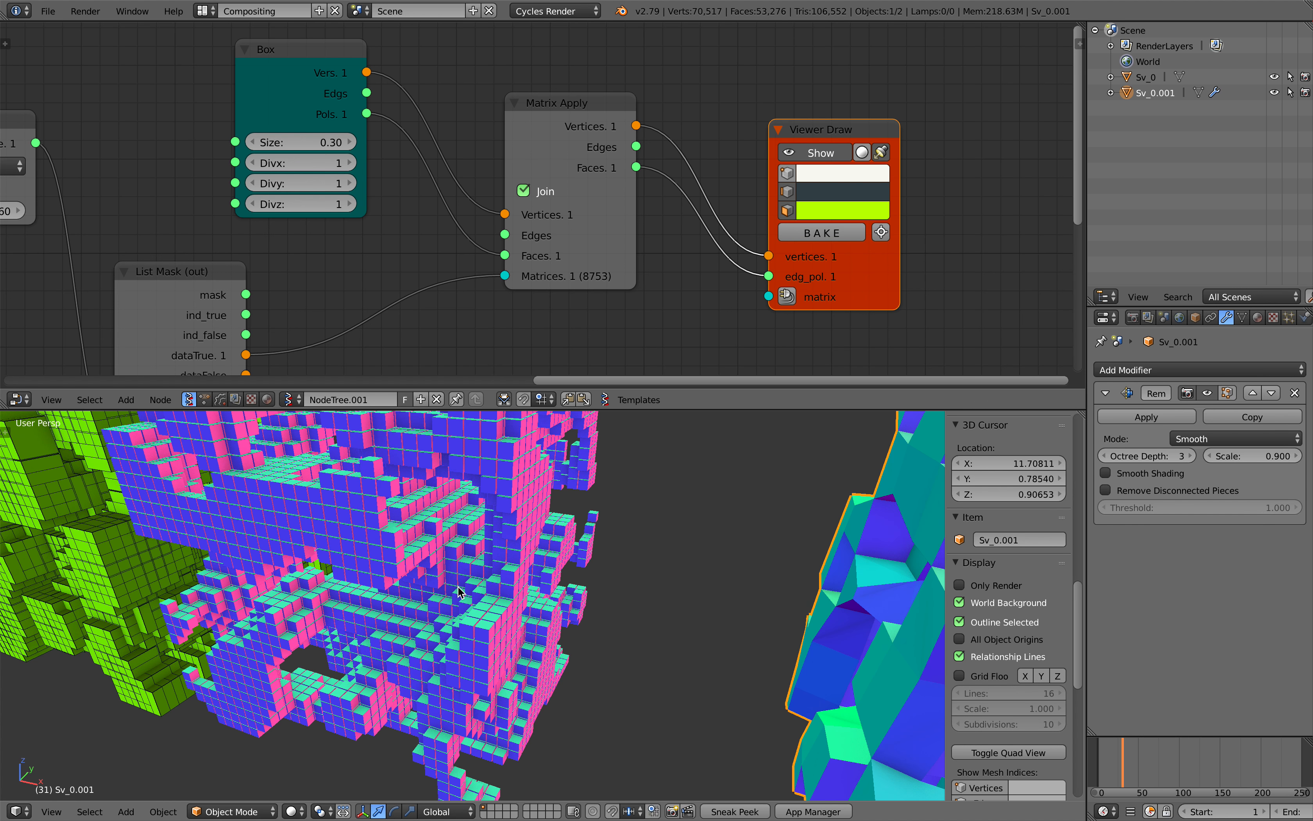
pyautogui.scroll(-2, 453, 585)
pyautogui.moveTo(452, 585); pyautogui.dragTo(517, 603, button='middle')
pyautogui.hotkey('ctrl', 's')
pyautogui.click(519, 607)
pyautogui.moveTo(664, 567); pyautogui.dragTo(589, 573, button='middle')
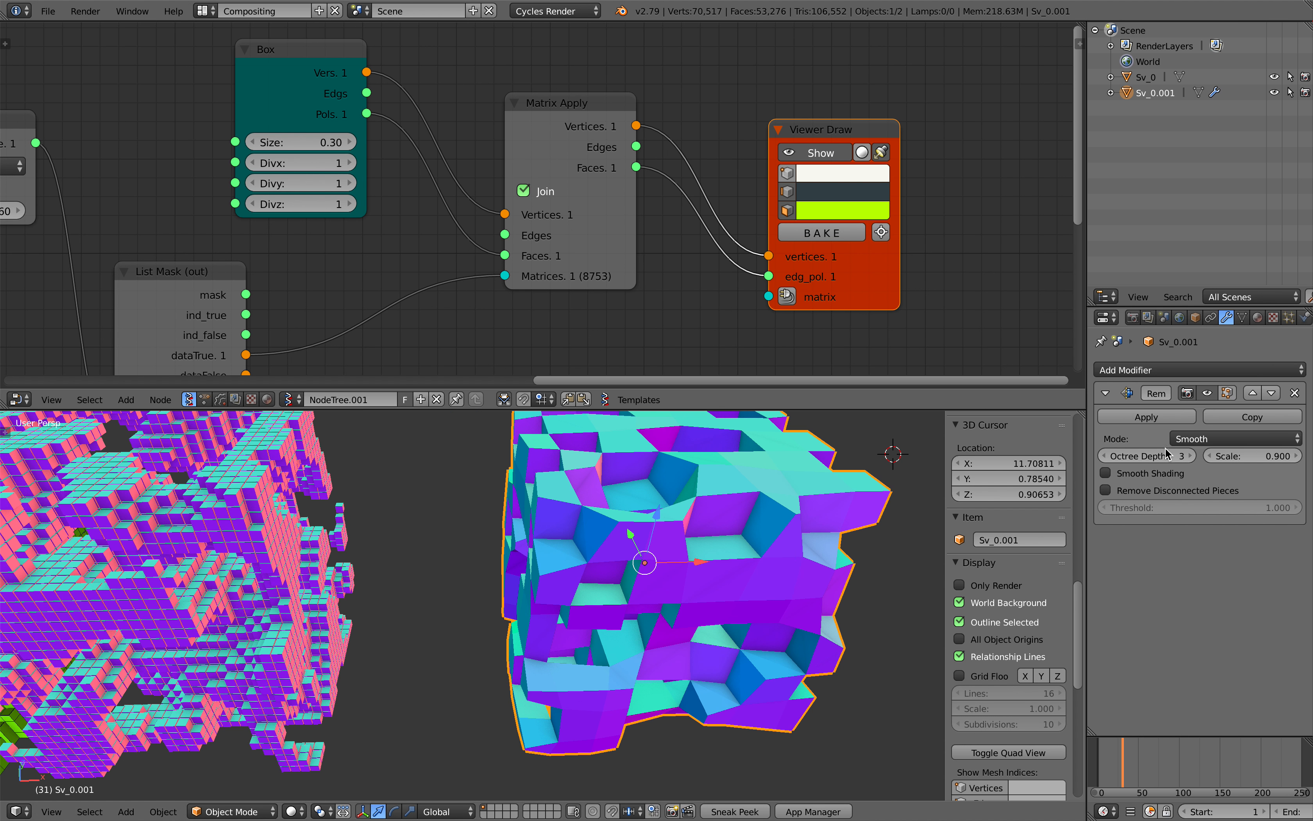
# Try Octree Depths 4 and 5 on the Remesh modifier, and return the depth to 3.
pyautogui.click(1190, 457)
pyautogui.scroll(-2, 742, 571)
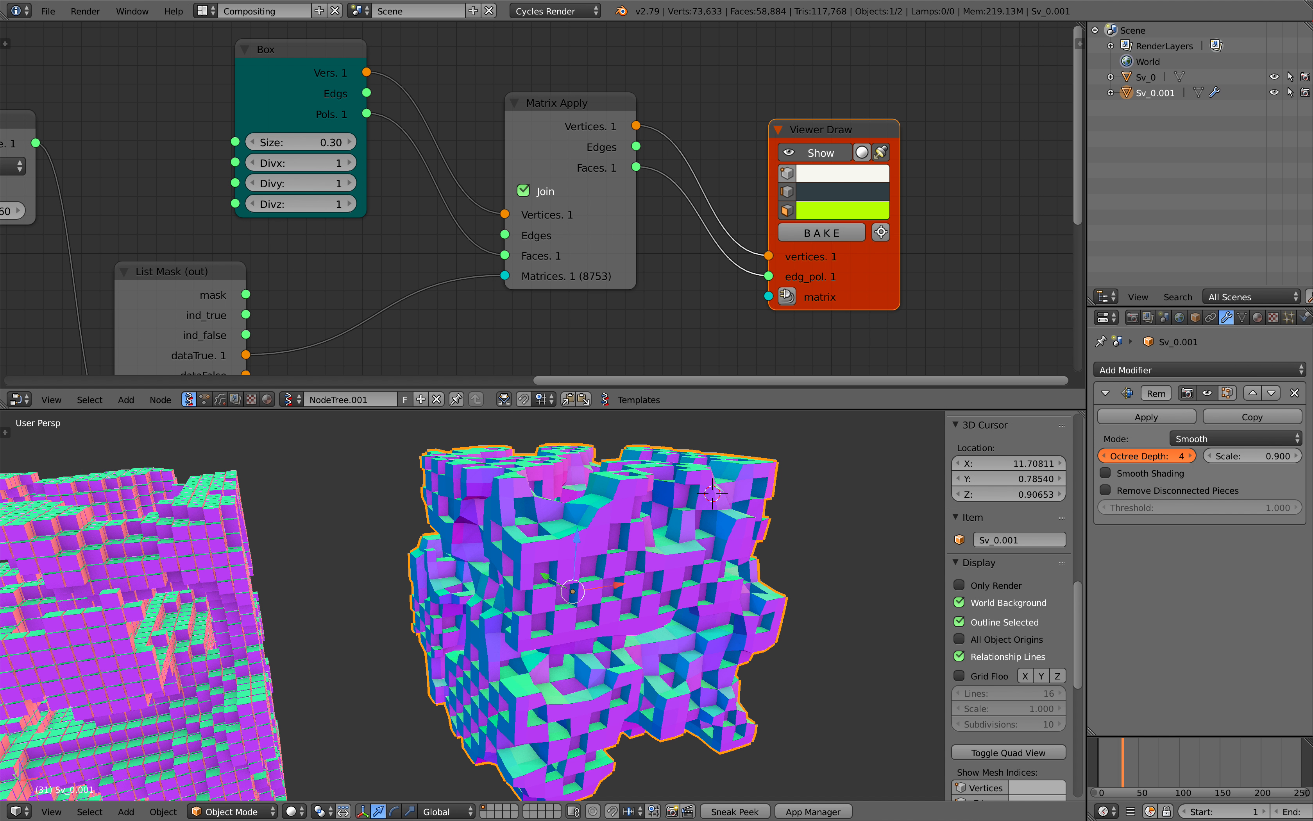
pyautogui.click(1192, 457)
pyautogui.click(1105, 456)
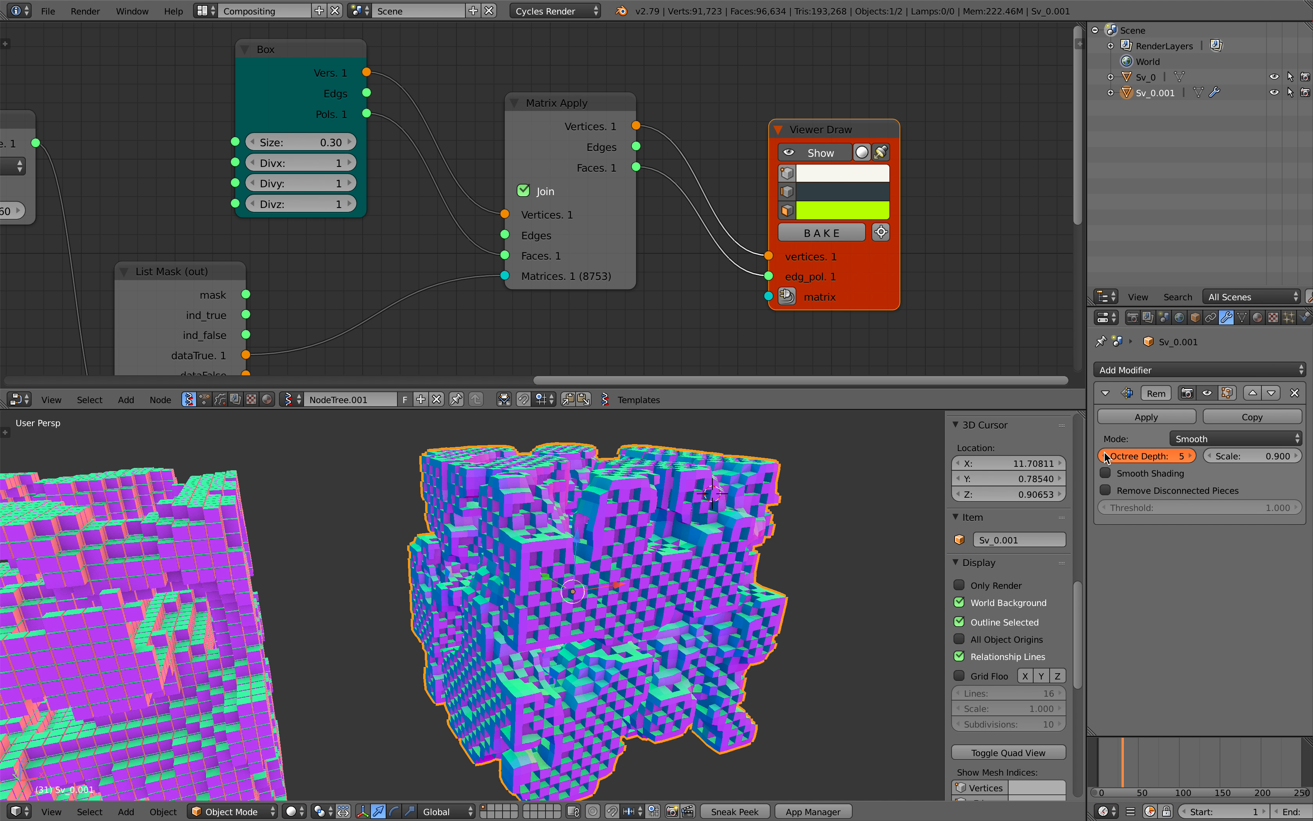
pyautogui.click(1105, 456)
pyautogui.moveTo(705, 624); pyautogui.dragTo(776, 612, button='middle')
pyautogui.scroll(-2, 631, 652)
# Apply the Remesh modifier, add a level 2 Subdivision Surface modifier to the mesh and save over the file.
pyautogui.click(1146, 417)
pyautogui.hotkey('ctrl', '2')
pyautogui.scroll(2, 624, 571)
pyautogui.hotkey('ctrl', 's')
pyautogui.click(559, 544)
# Delete the remeshed and subdivided mesh from the scene.
pyautogui.scroll(-3, 773, 606)
pyautogui.rightClick(724, 585)
pyautogui.press('x')
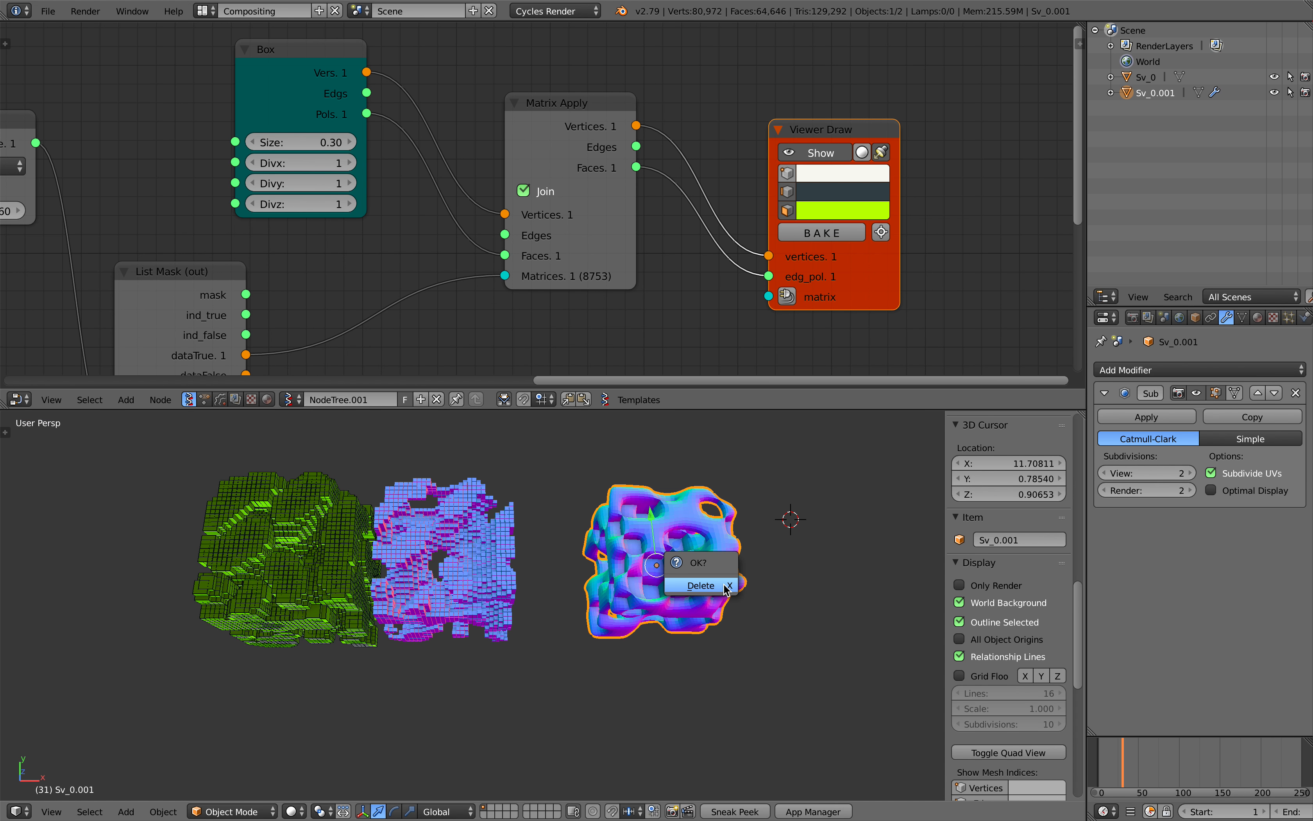
pyautogui.press('Return')
# Move the blue Viewer Draw node away from the Vector P Field node and raise the Vector P Field node.
pyautogui.keyDown('shift'); pyautogui.moveTo(557, 591); pyautogui.dragTo(617, 556, button='middle'); pyautogui.keyUp('shift')
pyautogui.scroll(4, 692, 596)
pyautogui.scroll(-3, 665, 521)
pyautogui.scroll(-4, 462, 307)
pyautogui.moveTo(399, 341); pyautogui.dragTo(550, 243, button='middle')
pyautogui.scroll(-3, 549, 243)
pyautogui.moveTo(242, 297); pyautogui.dragTo(372, 290, button='middle')
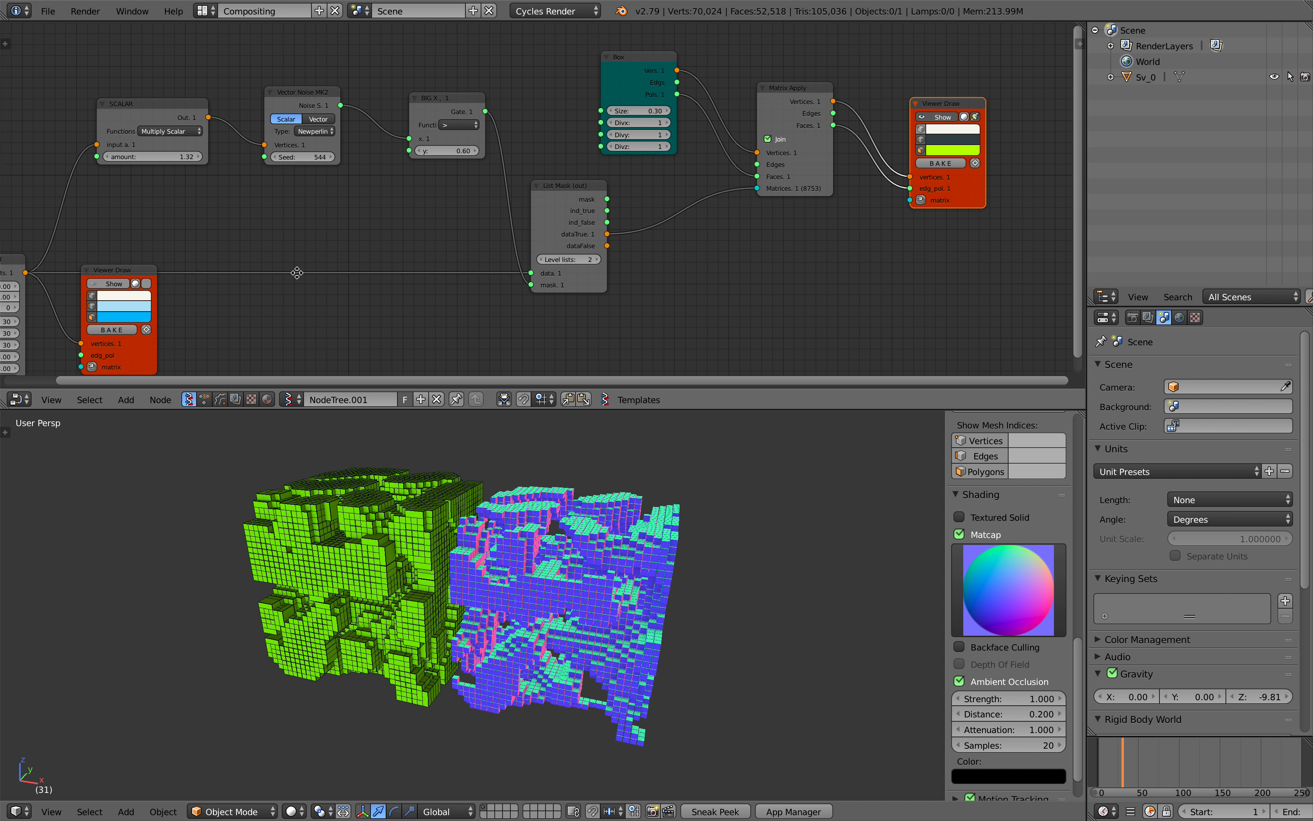
pyautogui.moveTo(296, 272); pyautogui.dragTo(438, 244, button='middle')
pyautogui.moveTo(265, 242); pyautogui.dragTo(381, 276)
pyautogui.moveTo(142, 228); pyautogui.dragTo(135, 160)
pyautogui.scroll(1, 359, 198)
pyautogui.scroll(-2, 380, 197)
# Raise the Box node slightly and pull the Matrix Apply and green Viewer Draw nodes closer to the rest of the tree.
pyautogui.moveTo(478, 193)
pyautogui.mouseDown(button='middle')
pyautogui.moveTo(363, 222)
pyautogui.moveTo(411, 225)
pyautogui.mouseUp(button='middle')
pyautogui.moveTo(691, 86); pyautogui.dragTo(688, 80)
pyautogui.moveTo(817, 103); pyautogui.dragTo(771, 105)
pyautogui.moveTo(960, 118); pyautogui.dragTo(866, 138)
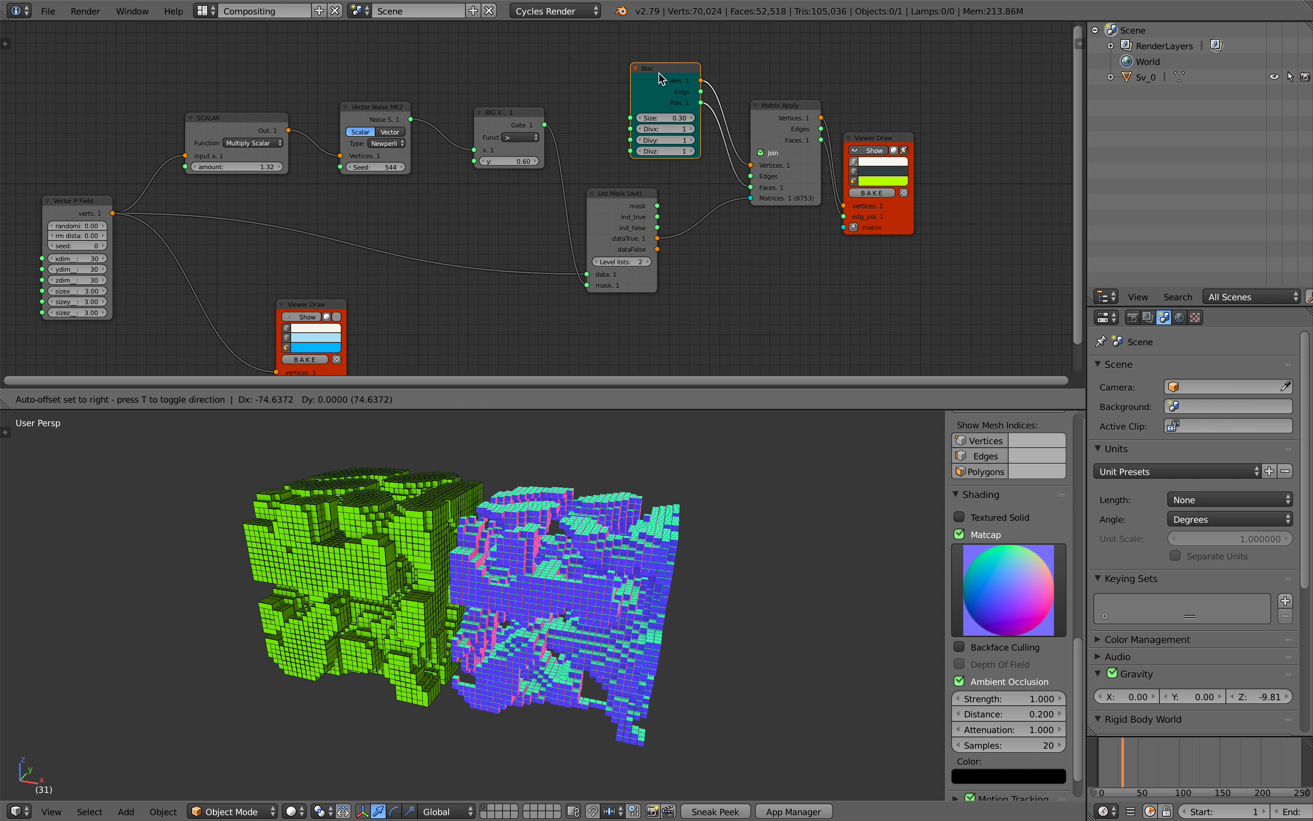
pyautogui.scroll(4, 467, 153)
# Tighten the spacing of the Vector Noise MK2, SCALAR and List Mask nodes.
pyautogui.click(534, 75)
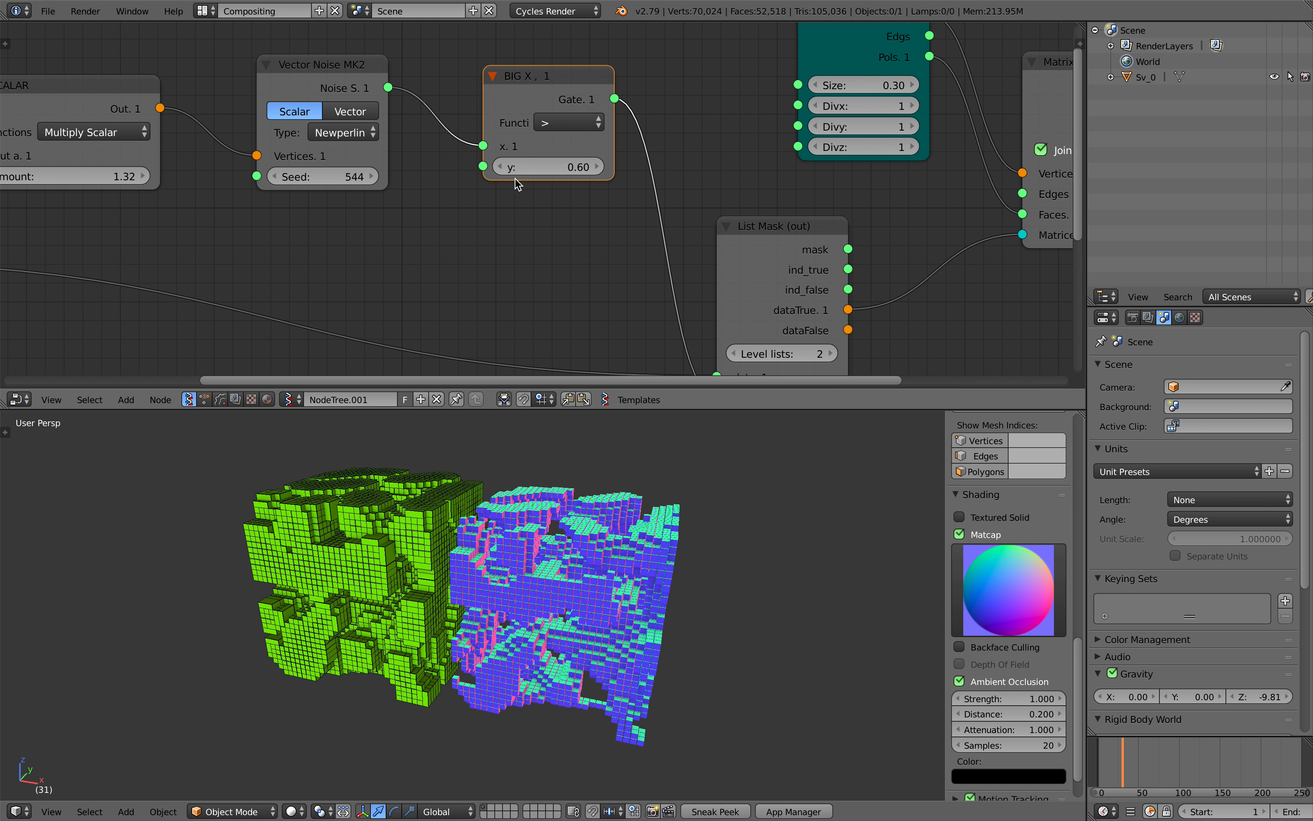
pyautogui.scroll(-3, 554, 212)
pyautogui.moveTo(548, 213); pyautogui.dragTo(607, 207, button='middle')
pyautogui.moveTo(443, 99); pyautogui.dragTo(418, 95)
pyautogui.scroll(-2, 434, 128)
pyautogui.moveTo(376, 167); pyautogui.dragTo(396, 169, button='middle')
pyautogui.moveTo(272, 161); pyautogui.dragTo(267, 162)
pyautogui.moveTo(757, 204); pyautogui.dragTo(751, 193)
# Fine-tune the position of the Vector P Field node at the start of the node tree.
pyautogui.scroll(-1, 521, 194)
pyautogui.moveTo(118, 217); pyautogui.dragTo(110, 237)
pyautogui.moveTo(148, 250); pyautogui.dragTo(129, 219, button='middle')
pyautogui.moveTo(96, 221); pyautogui.dragTo(106, 239)
pyautogui.moveTo(116, 213); pyautogui.dragTo(117, 201, button='middle')
pyautogui.moveTo(217, 478); pyautogui.dragTo(239, 476, button='middle')
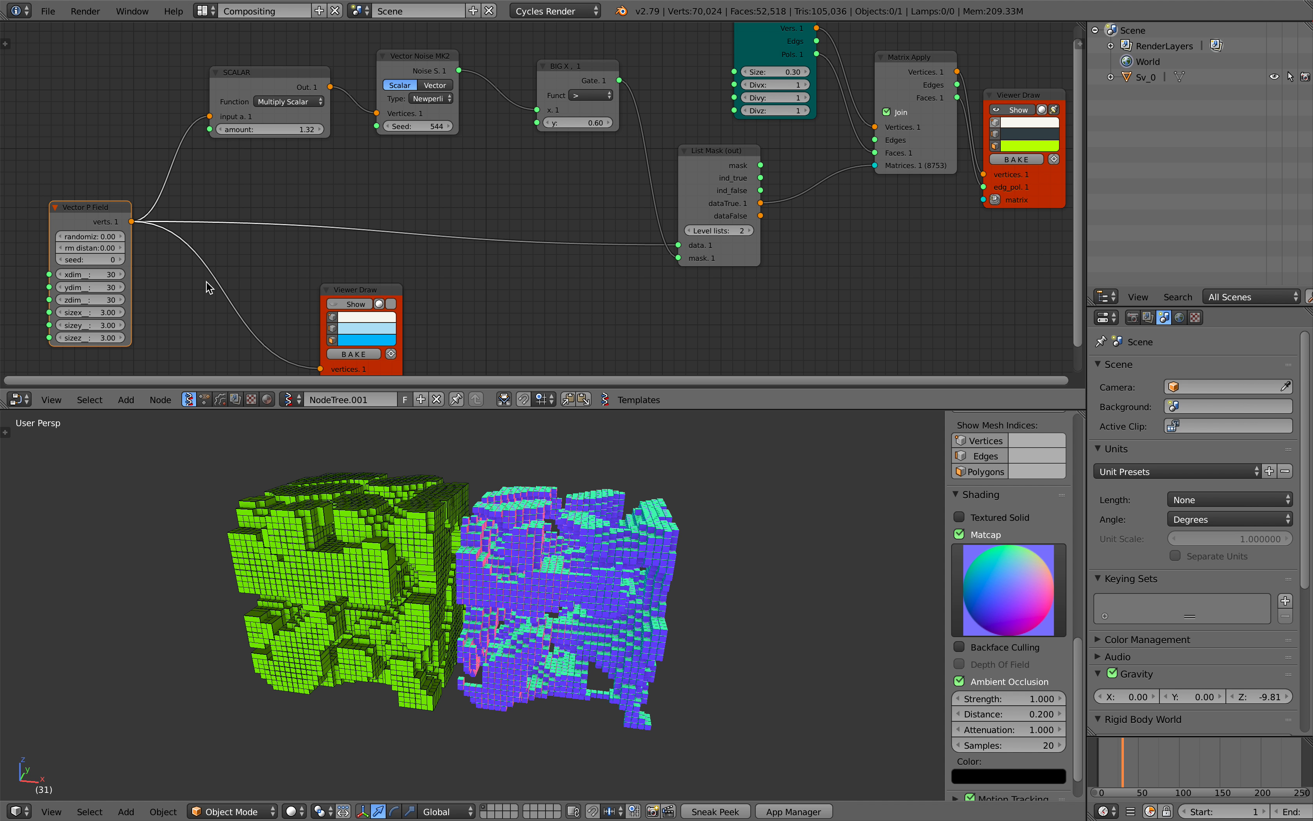
pyautogui.moveTo(179, 266); pyautogui.dragTo(183, 258, button='middle')
pyautogui.moveTo(102, 204); pyautogui.dragTo(92, 213)
pyautogui.moveTo(165, 223); pyautogui.dragTo(175, 247, button='middle')
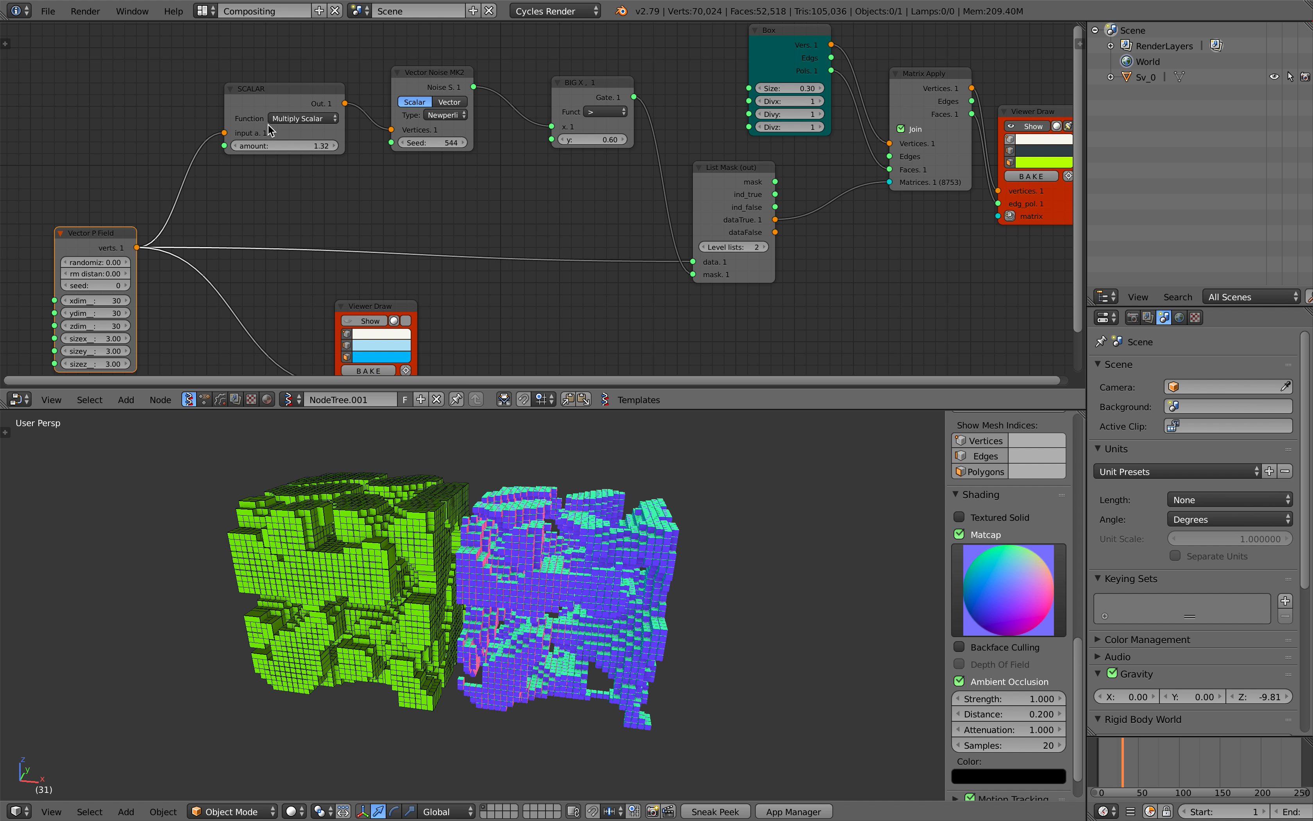
# Shift the List Mask node slightly up and to the left, and save over the file.
pyautogui.moveTo(383, 106); pyautogui.dragTo(365, 77, button='middle')
pyautogui.scroll(-1, 286, 36)
pyautogui.moveTo(286, 36); pyautogui.dragTo(292, 46, button='middle')
pyautogui.moveTo(658, 143); pyautogui.dragTo(653, 140)
pyautogui.moveTo(564, 502); pyautogui.dragTo(578, 513, button='middle')
pyautogui.hotkey('ctrl', 's')
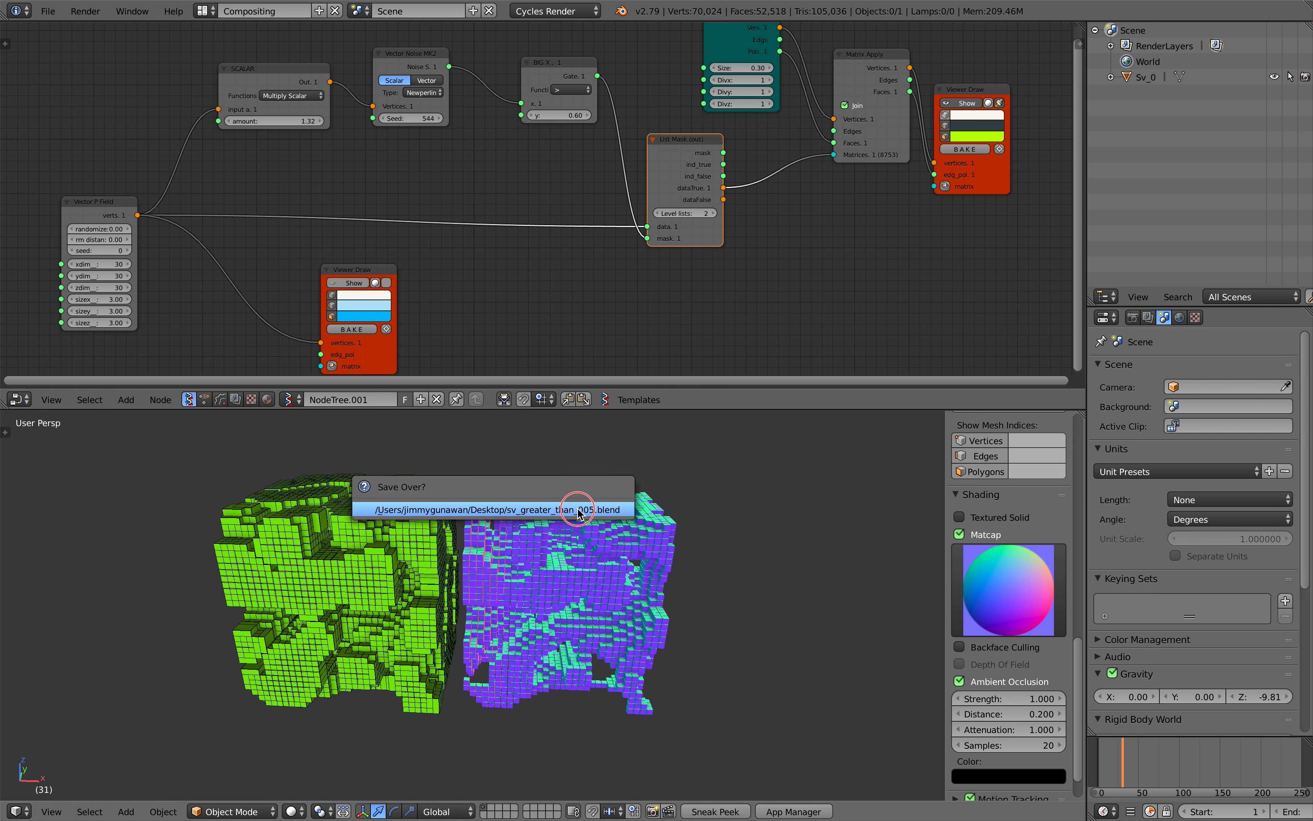
pyautogui.click(578, 509)
# Move the baked mesh a little farther from the green preview along the X axis and deselect it.
pyautogui.rightClick(624, 494)
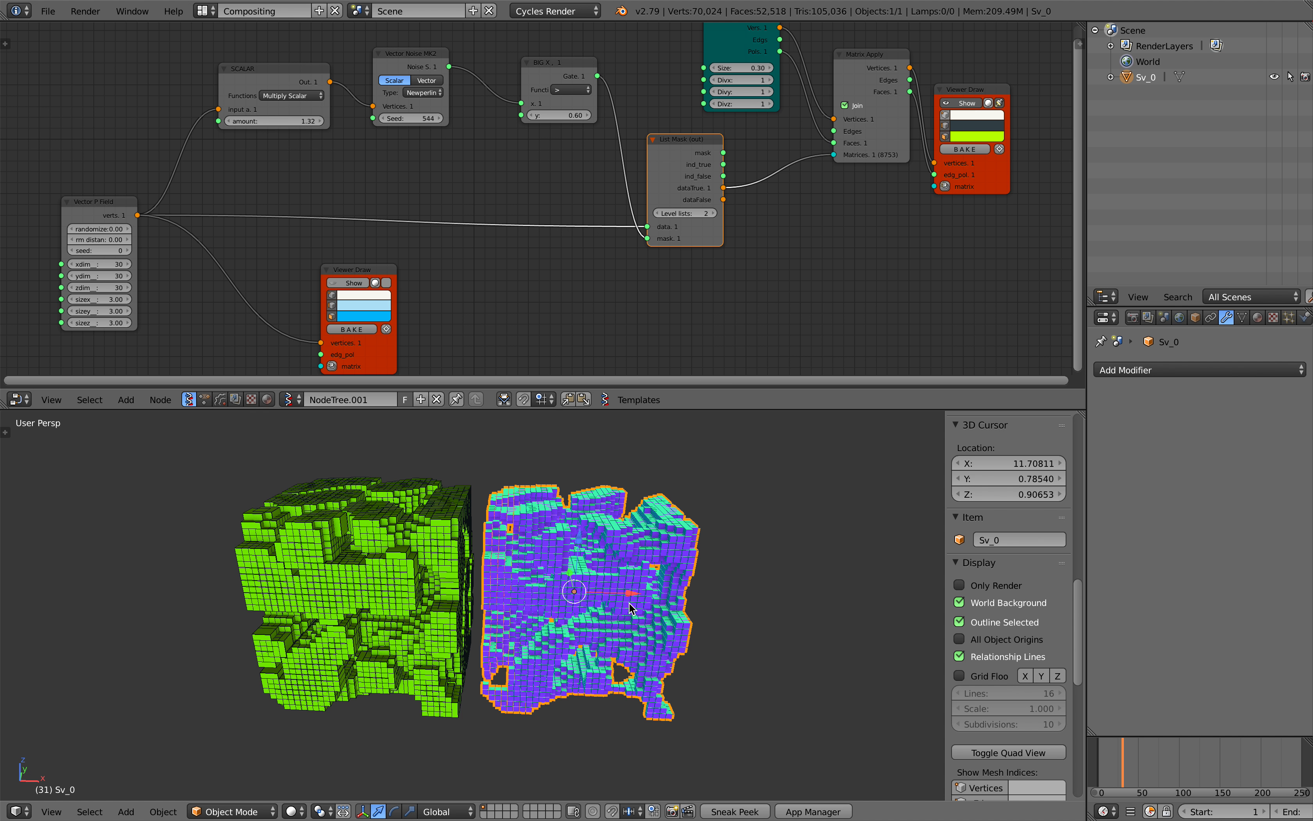
pyautogui.moveTo(631, 594); pyautogui.dragTo(649, 594)
pyautogui.press('a')
pyautogui.moveTo(627, 584); pyautogui.dragTo(500, 565, button='middle')
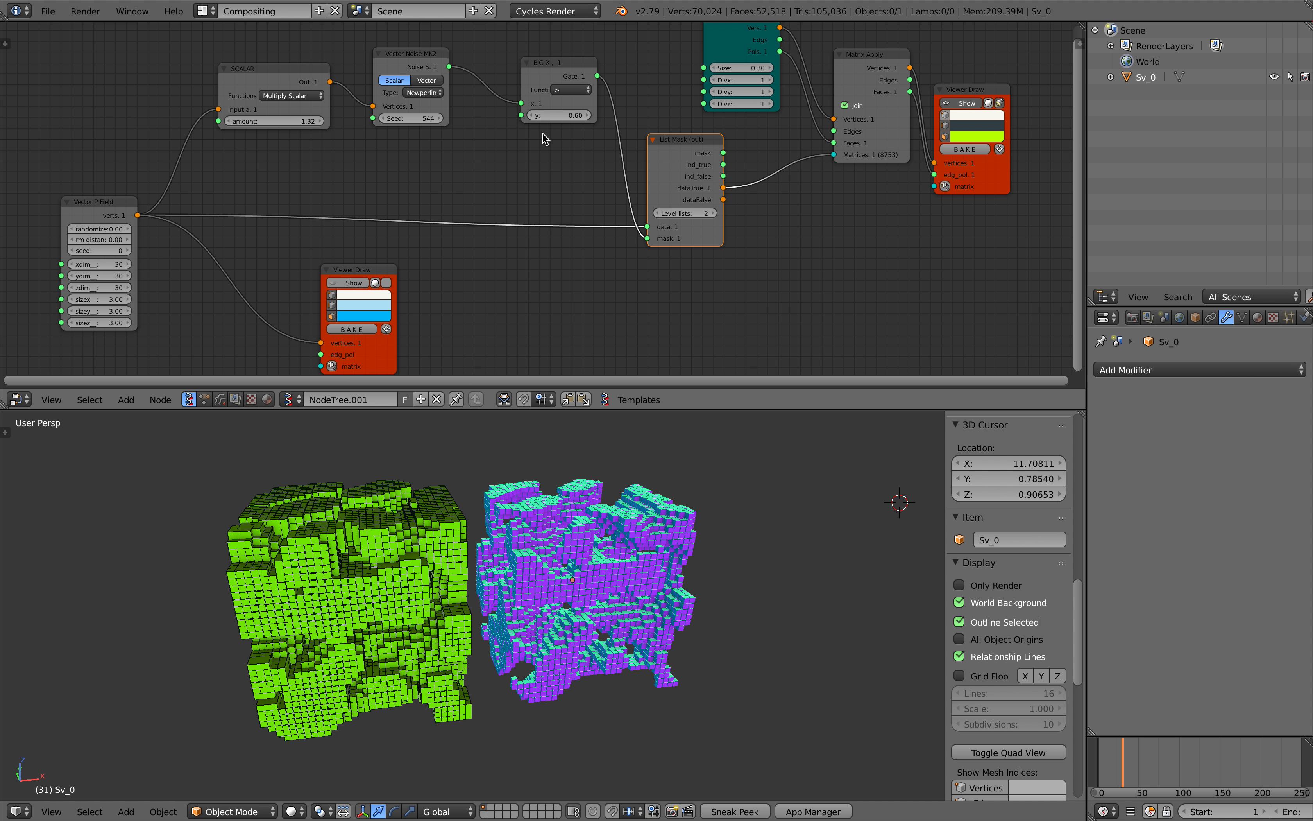
# Adjust the positions of the Box, Matrix Apply and green Viewer Draw nodes, and save over the file.
pyautogui.moveTo(586, 188); pyautogui.dragTo(559, 209, button='middle')
pyautogui.moveTo(662, 218); pyautogui.dragTo(660, 233, button='middle')
pyautogui.moveTo(708, 76); pyautogui.dragTo(709, 53)
pyautogui.moveTo(829, 99); pyautogui.dragTo(820, 94)
pyautogui.moveTo(698, 52); pyautogui.dragTo(678, 62)
pyautogui.moveTo(936, 130); pyautogui.dragTo(948, 148)
pyautogui.hotkey('ctrl', 's')
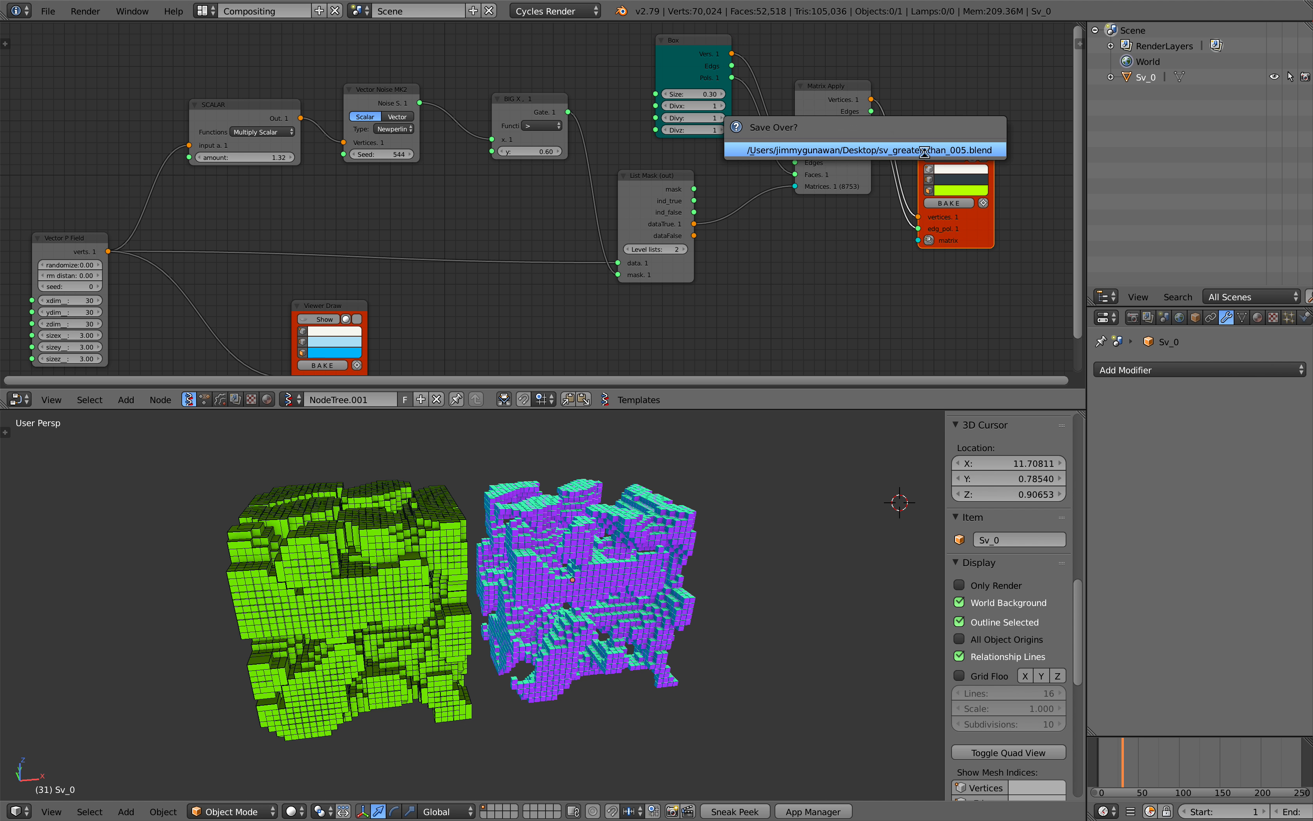
pyautogui.click(947, 148)
pyautogui.moveTo(696, 361); pyautogui.dragTo(729, 339, button='middle')
pyautogui.moveTo(775, 472); pyautogui.dragTo(757, 469, button='middle')
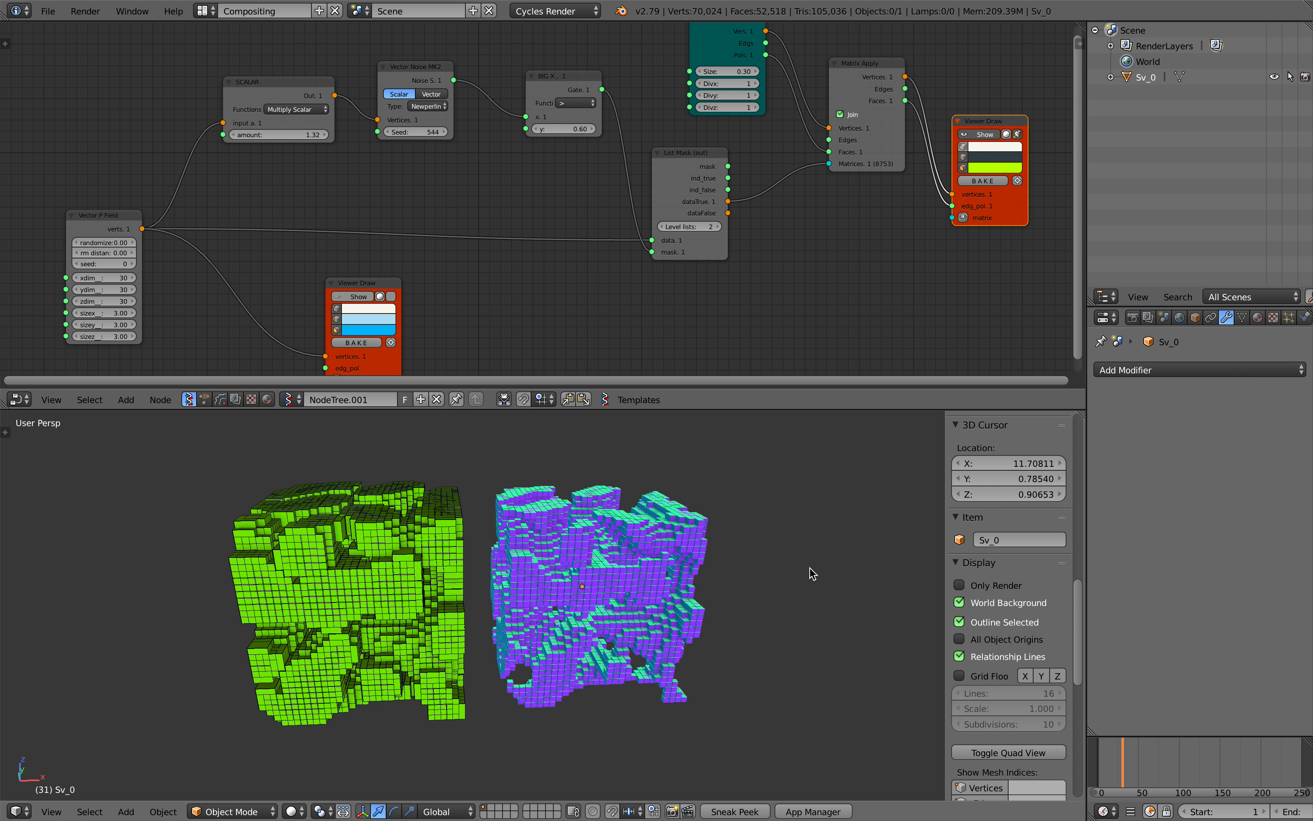
pyautogui.moveTo(810, 568); pyautogui.dragTo(777, 555, button='middle')
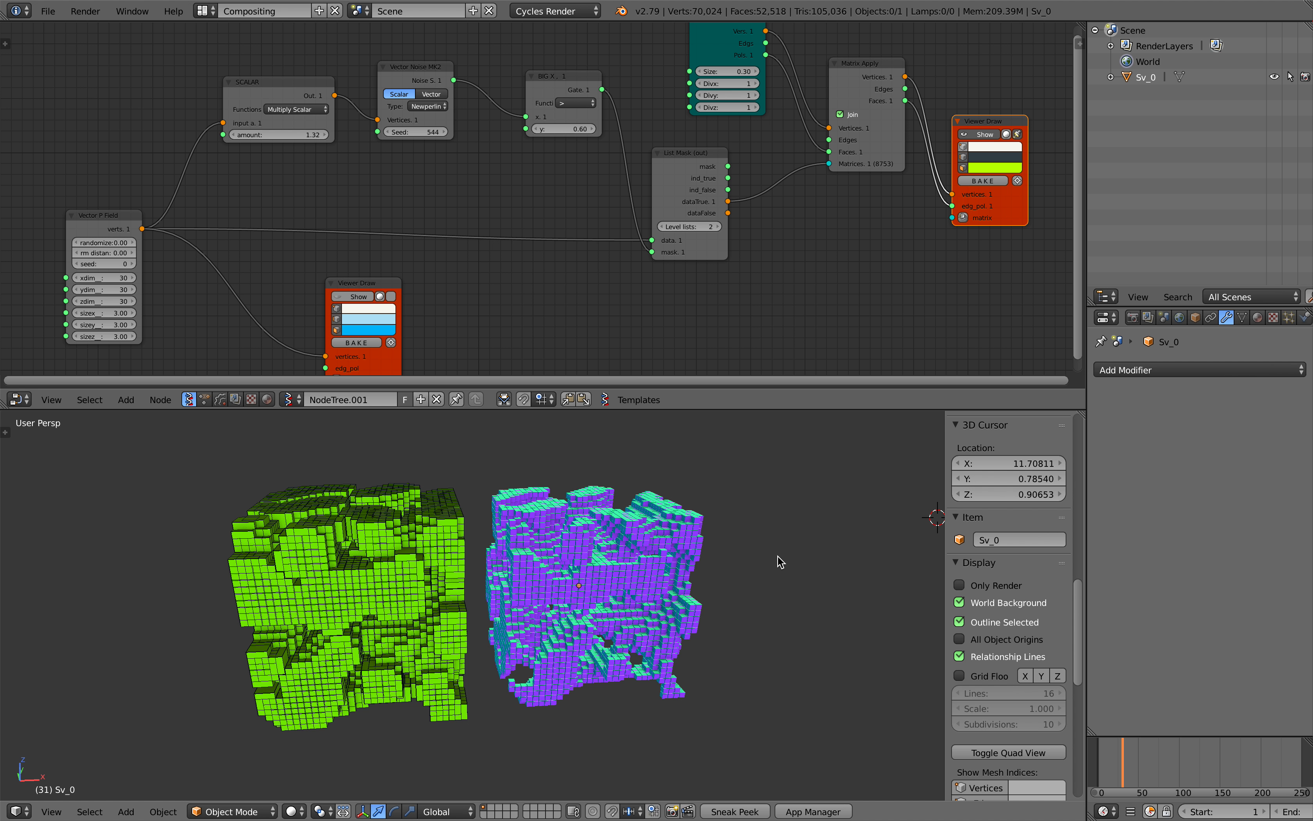
pyautogui.moveTo(530, 558); pyautogui.dragTo(548, 549, button='middle')
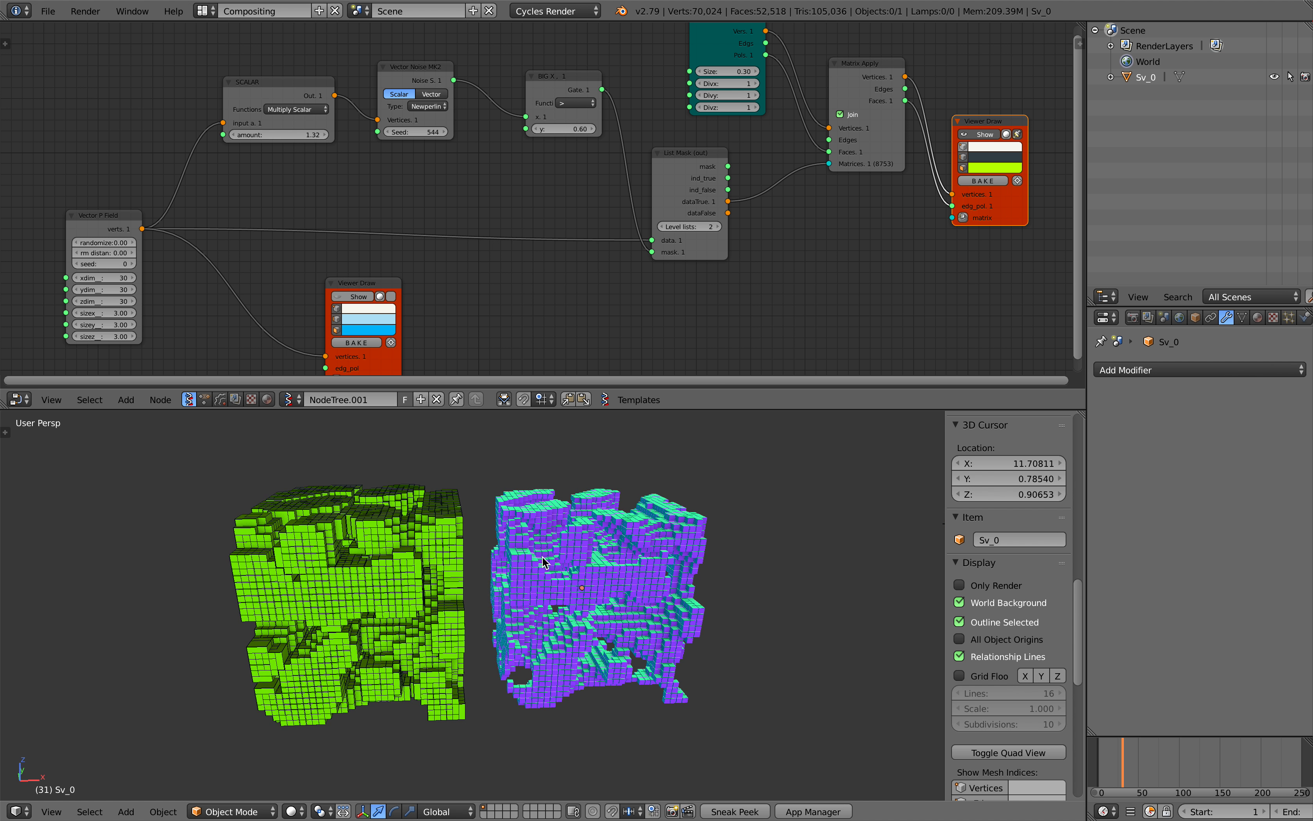
pyautogui.moveTo(686, 532); pyautogui.dragTo(707, 532, button='middle')
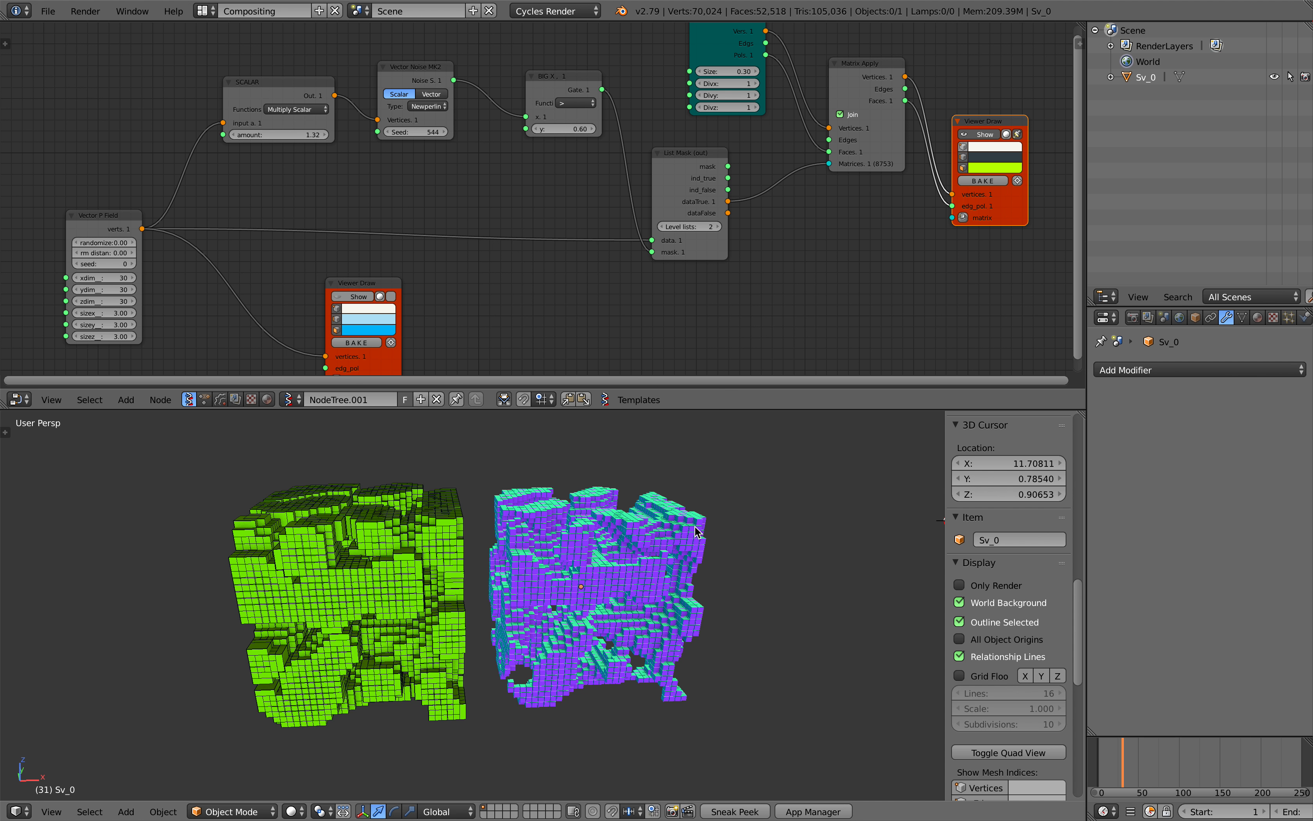
# Move the blue Viewer Draw node up and closer to the Vector P Field node, and save over the file.
pyautogui.moveTo(378, 284); pyautogui.dragTo(338, 268)
pyautogui.moveTo(465, 589)
pyautogui.mouseDown(button='middle')
pyautogui.moveTo(478, 564)
pyautogui.moveTo(484, 579)
pyautogui.moveTo(673, 566)
pyautogui.moveTo(565, 587)
pyautogui.moveTo(401, 575)
pyautogui.moveTo(628, 588)
pyautogui.moveTo(590, 517)
pyautogui.mouseUp(button='middle')
pyautogui.hotkey('ctrl', 's')
pyautogui.click(565, 589)
pyautogui.hotkey('ctrl', 's')
pyautogui.click(629, 589)
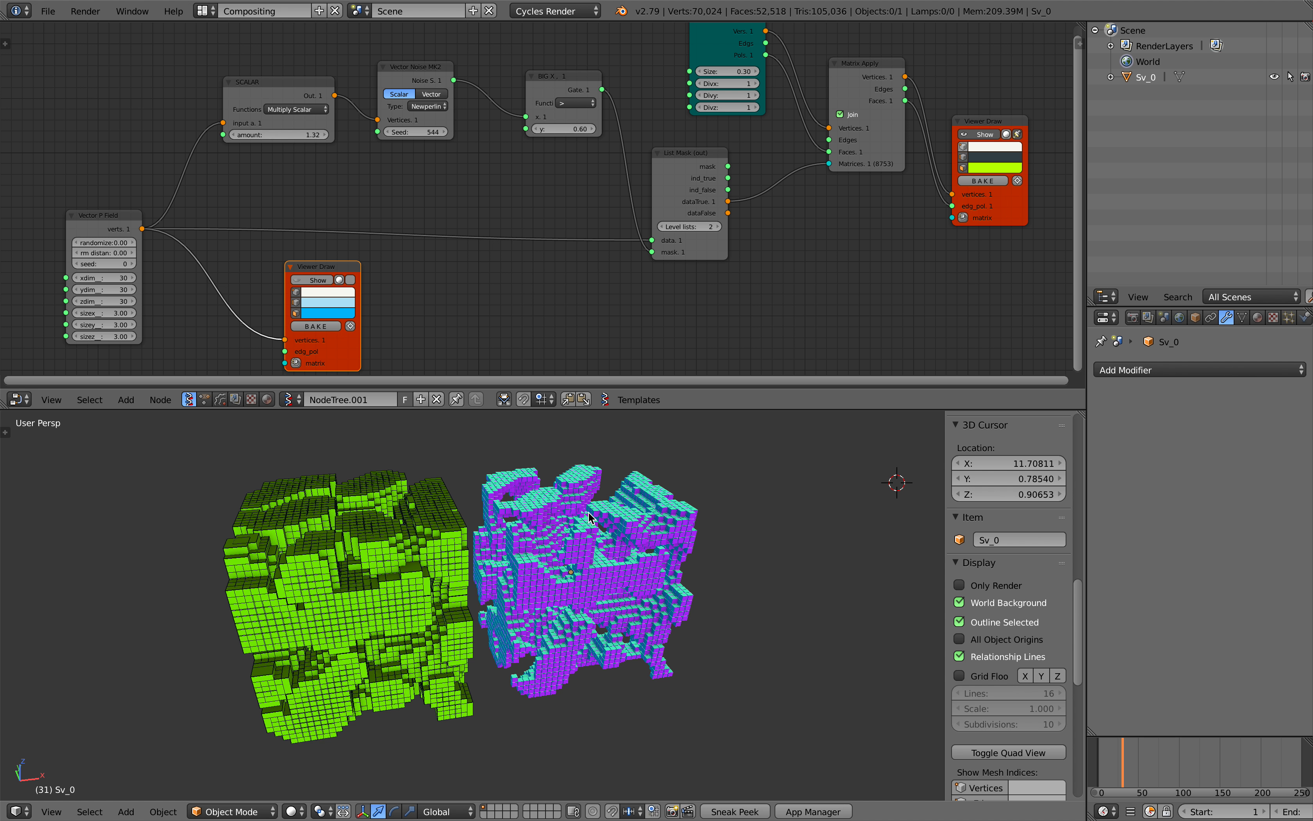
# Shift the blue Viewer Draw node farther toward the Vector P Field node and nudge the Box node.
pyautogui.moveTo(521, 625)
pyautogui.mouseDown(button='middle')
pyautogui.moveTo(550, 568)
pyautogui.moveTo(559, 574)
pyautogui.mouseUp(button='middle')
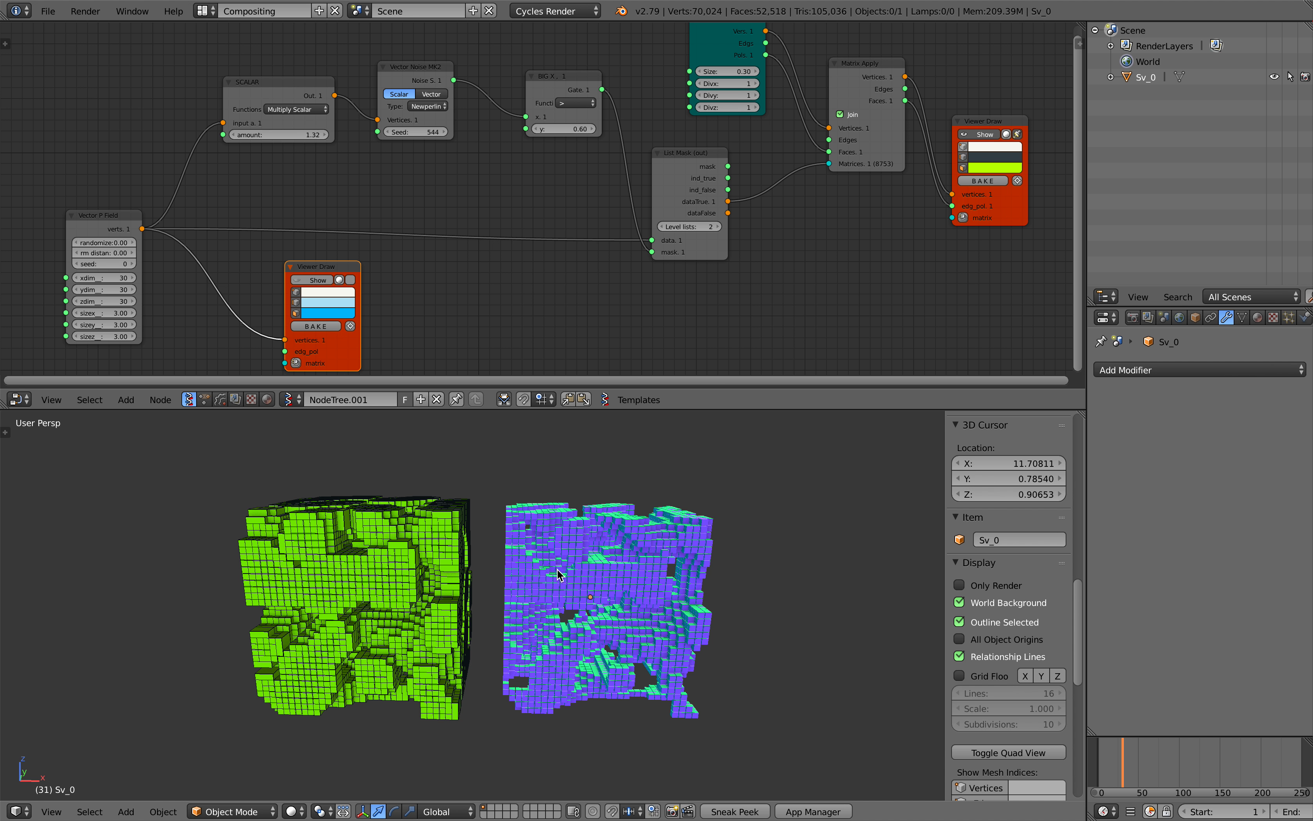
pyautogui.moveTo(507, 591)
pyautogui.mouseDown(button='middle')
pyautogui.moveTo(528, 618)
pyautogui.moveTo(531, 589)
pyautogui.mouseUp(button='middle')
pyautogui.moveTo(480, 459); pyautogui.dragTo(524, 502, button='middle')
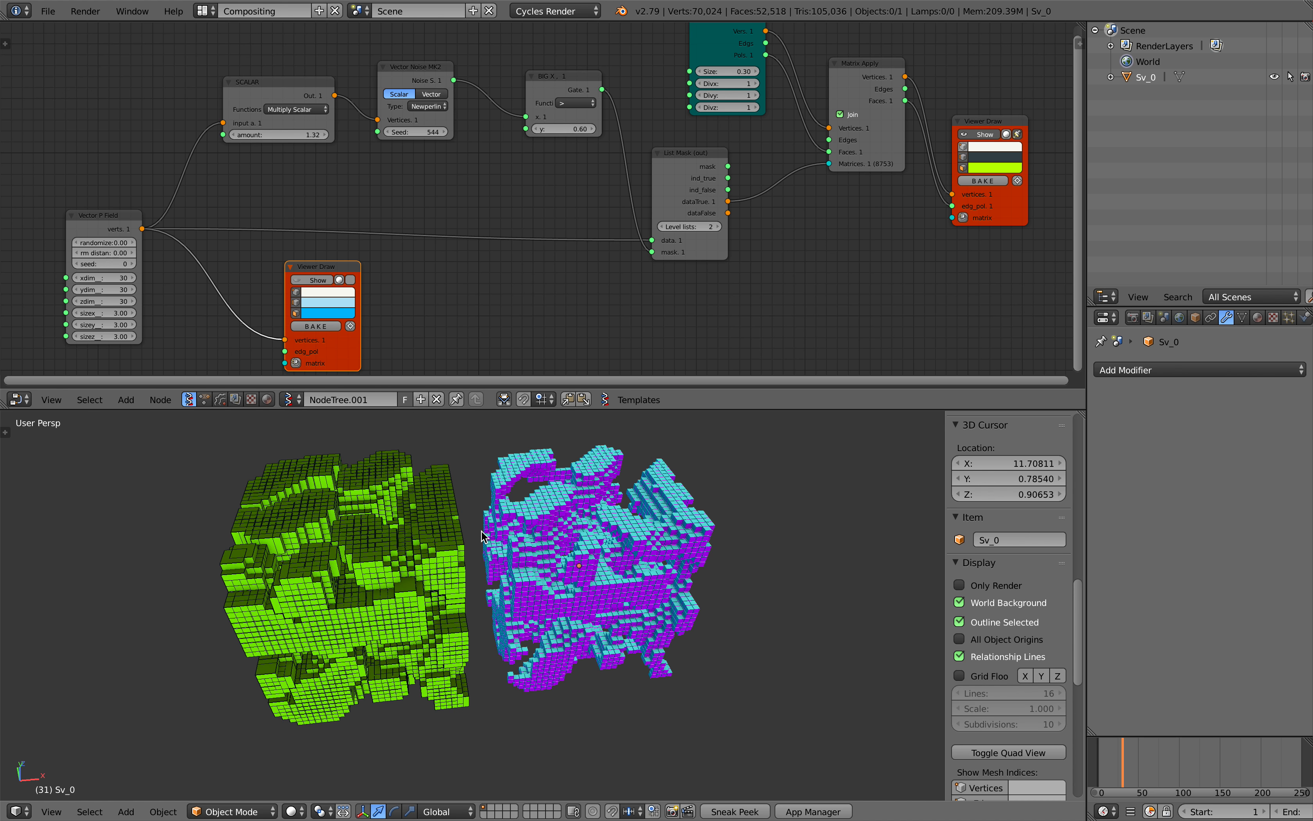
pyautogui.moveTo(444, 274); pyautogui.dragTo(399, 280, button='middle')
pyautogui.moveTo(284, 271); pyautogui.dragTo(251, 269)
pyautogui.scroll(-1, 282, 254)
pyautogui.moveTo(299, 252); pyautogui.dragTo(341, 268, button='middle')
pyautogui.moveTo(483, 196); pyautogui.dragTo(500, 202, button='middle')
pyautogui.moveTo(692, 77); pyautogui.dragTo(695, 81)
pyautogui.scroll(4, 646, 180)
pyautogui.moveTo(673, 106); pyautogui.dragTo(635, 212, button='middle')
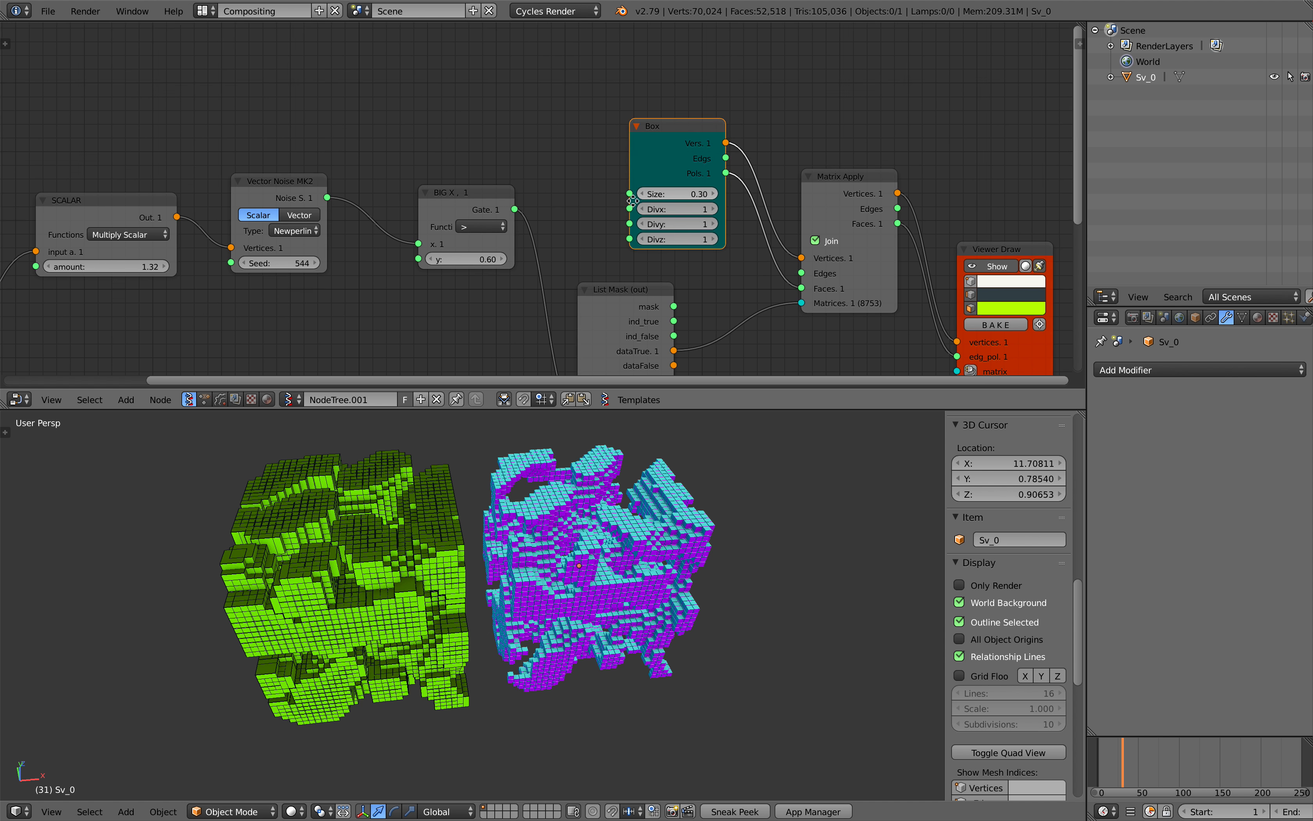
pyautogui.scroll(1, 646, 212)
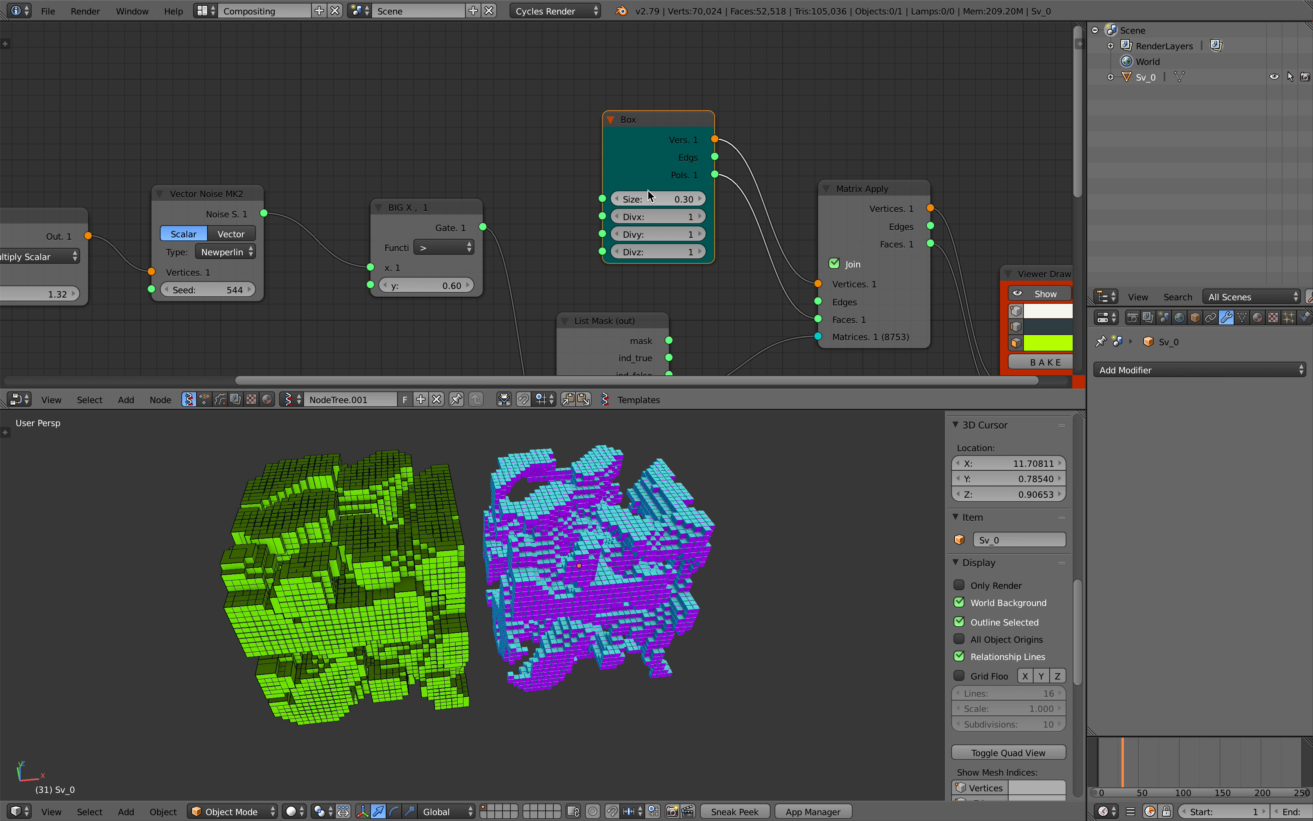
# Reposition the Box node above the List Mask node.
pyautogui.moveTo(646, 170); pyautogui.dragTo(624, 161)
pyautogui.moveTo(600, 222); pyautogui.dragTo(525, 210, button='middle')
pyautogui.scroll(-5, 536, 198)
pyautogui.scroll(7, 537, 198)
pyautogui.moveTo(562, 177); pyautogui.dragTo(537, 193)
pyautogui.scroll(-1, 550, 205)
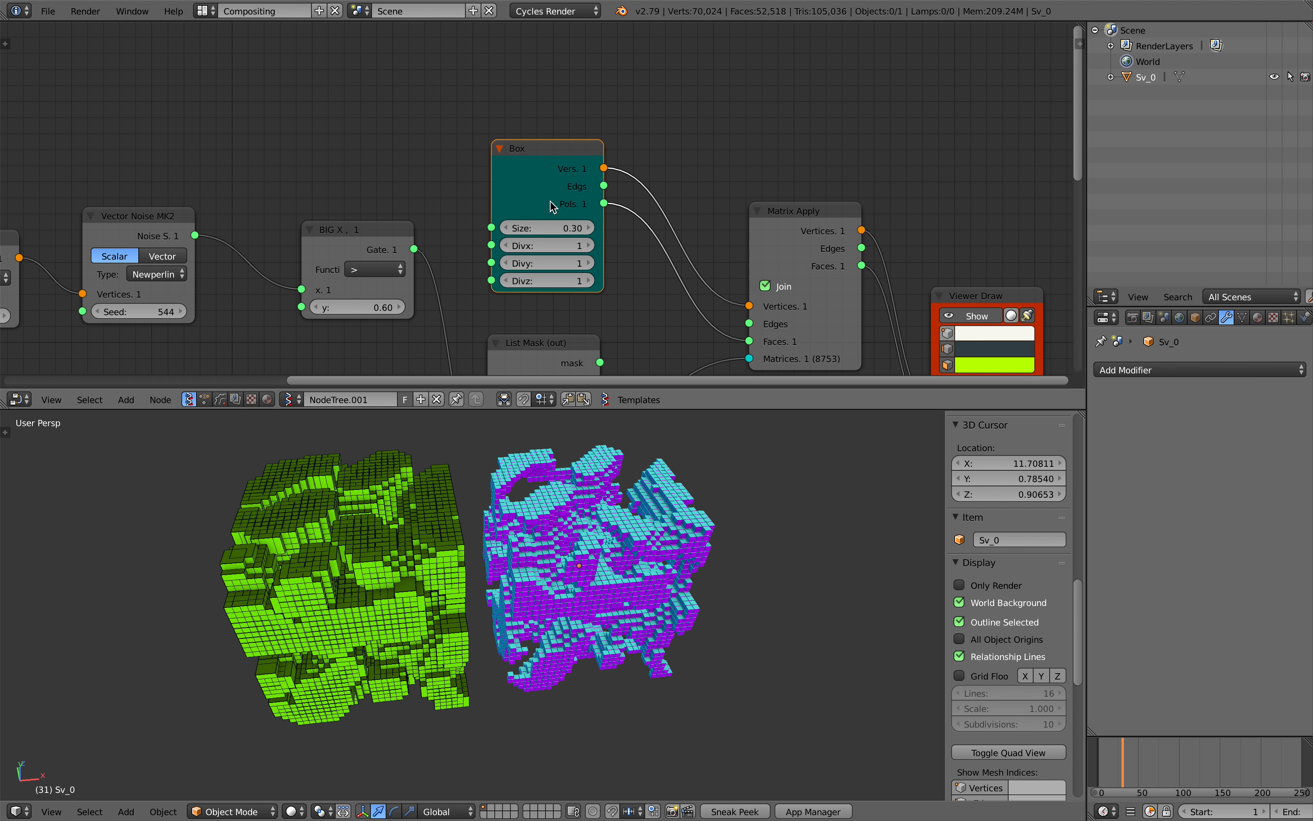
pyautogui.moveTo(552, 206); pyautogui.dragTo(573, 182, button='middle')
pyautogui.moveTo(566, 164)
pyautogui.mouseDown()
pyautogui.moveTo(577, 135)
pyautogui.moveTo(590, 153)
pyautogui.mouseUp()
pyautogui.click(583, 145)
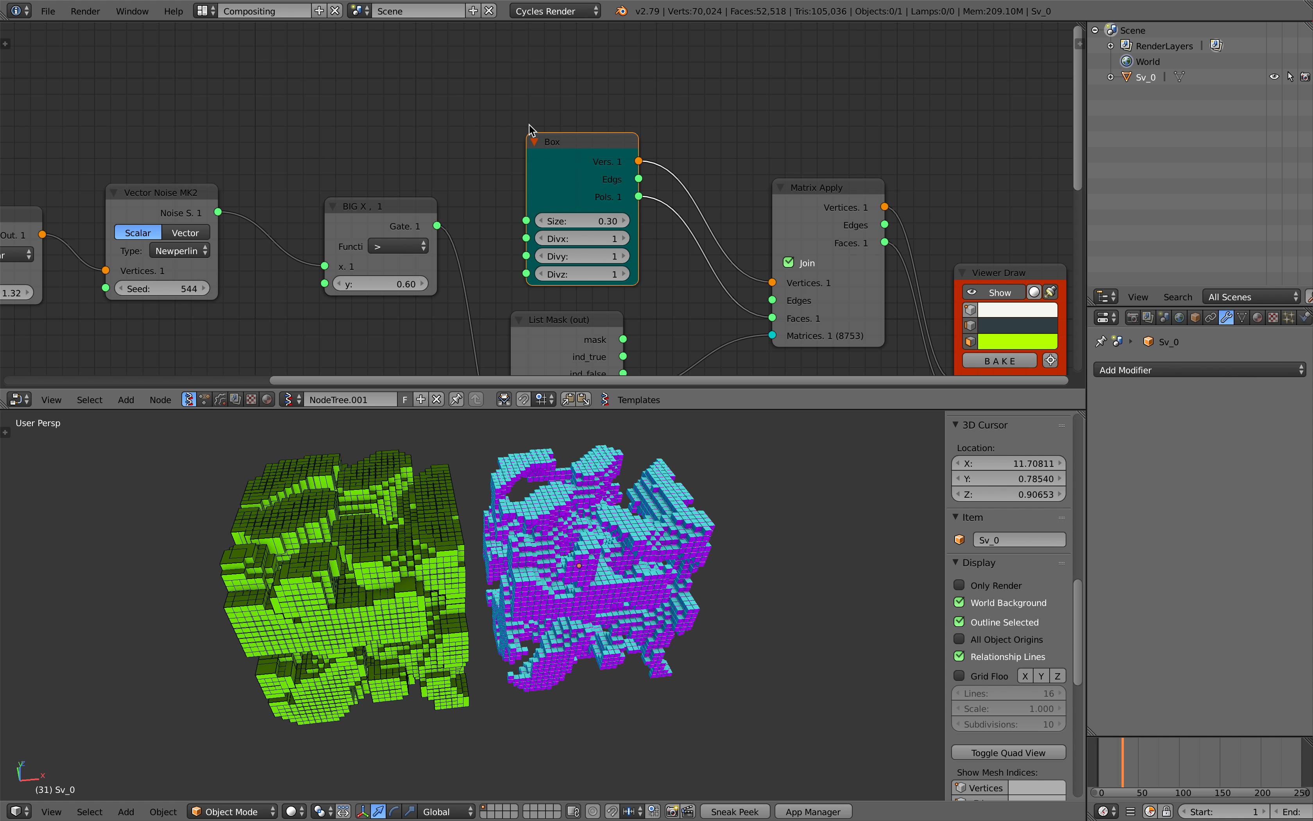
# Look through the available Generator nodes without adding one.
pyautogui.moveTo(680, 52); pyautogui.dragTo(564, 102, button='middle')
pyautogui.hotkey('shift', 'a')
pyautogui.moveTo(564, 120)
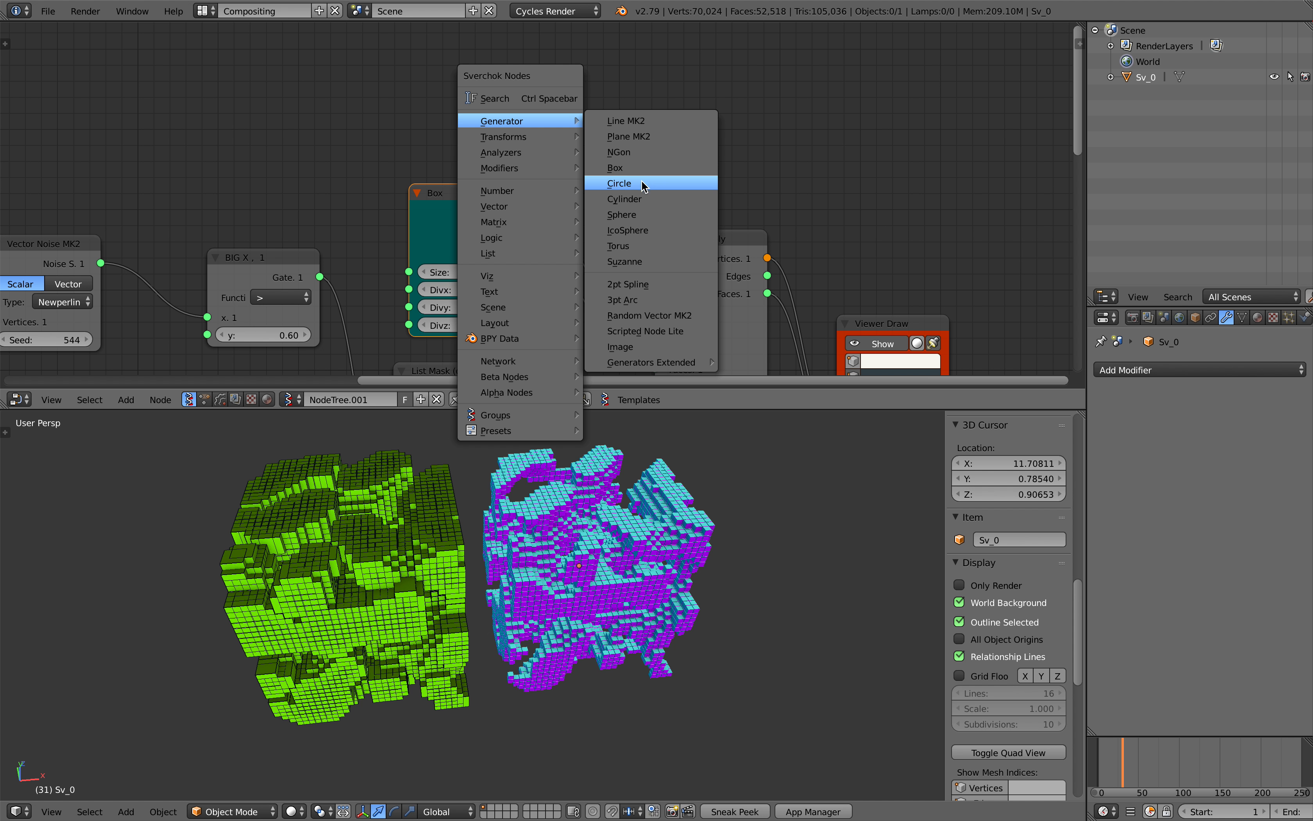
pyautogui.click(420, 125)
# Raise the Box node slightly and save over the file.
pyautogui.moveTo(503, 193); pyautogui.dragTo(504, 179)
pyautogui.hotkey('ctrl', 's')
pyautogui.click(475, 195)
# Turn on the blue Viewer Draw node's display and examine the grid points among the green boxes.
pyautogui.scroll(-4, 446, 265)
pyautogui.moveTo(446, 265); pyautogui.dragTo(647, 153, button='middle')
pyautogui.moveTo(467, 633); pyautogui.dragTo(418, 540, button='middle')
pyautogui.scroll(2, 418, 539)
pyautogui.moveTo(523, 606); pyautogui.dragTo(532, 451, button='middle')
pyautogui.scroll(-3, 423, 289)
pyautogui.moveTo(423, 289); pyautogui.dragTo(530, 232, button='middle')
pyautogui.moveTo(613, 445); pyautogui.dragTo(621, 472, button='middle')
pyautogui.moveTo(333, 286); pyautogui.dragTo(302, 288, button='middle')
pyautogui.scroll(2, 301, 287)
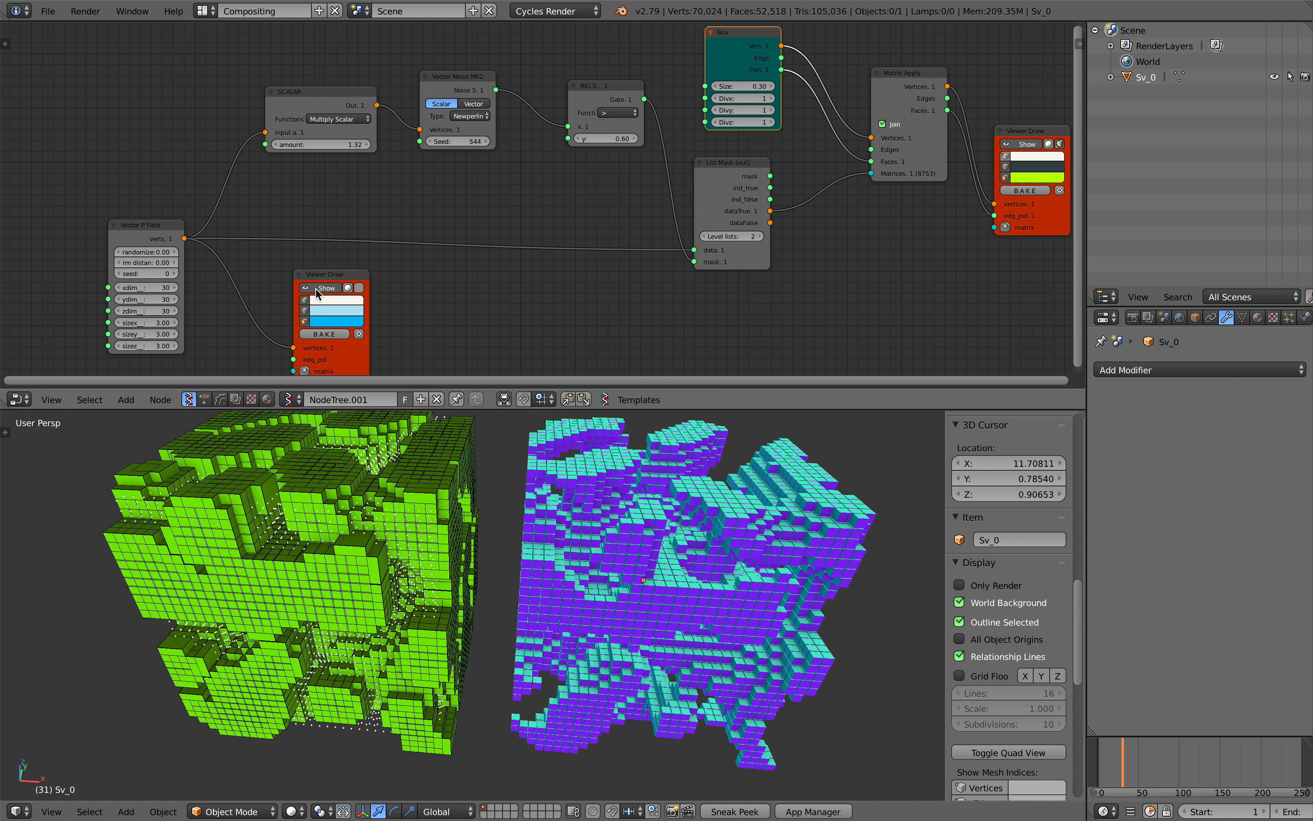
pyautogui.moveTo(320, 548); pyautogui.dragTo(366, 512, button='middle')
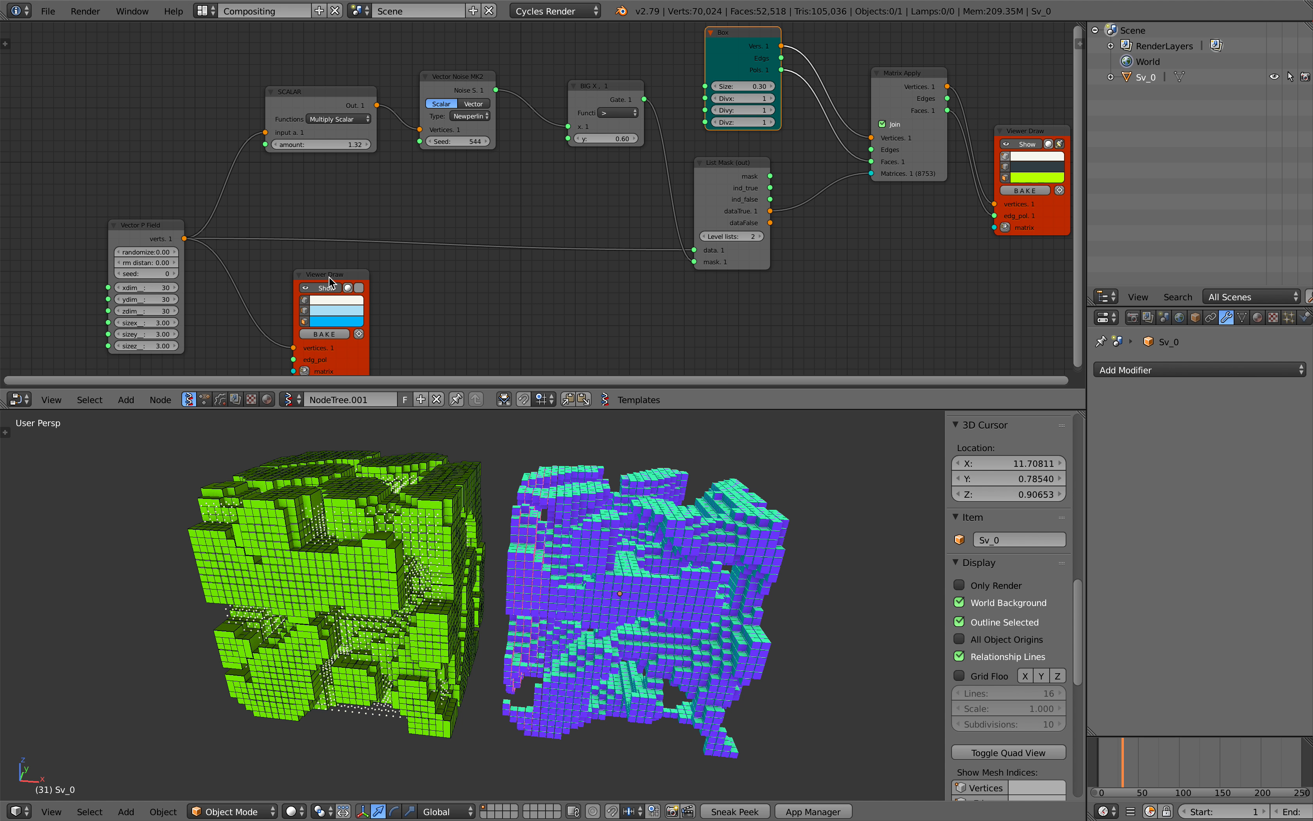
# Hide the grid points again and rearrange the blue Viewer Draw, Vector P Field, Vector Noise, SCALAR and BIG X nodes.
pyautogui.moveTo(336, 281); pyautogui.dragTo(319, 276)
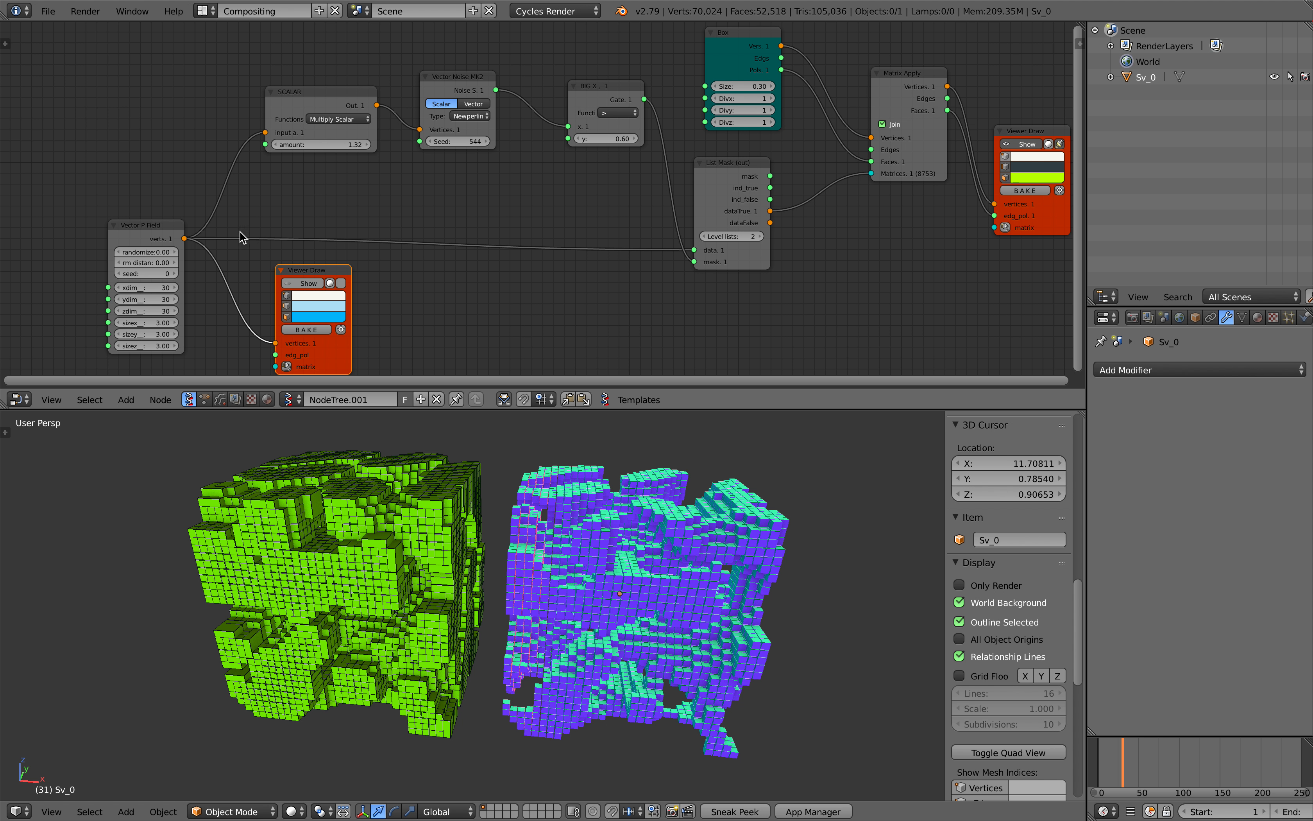
pyautogui.moveTo(163, 224); pyautogui.dragTo(141, 214)
pyautogui.moveTo(459, 80); pyautogui.dragTo(455, 91)
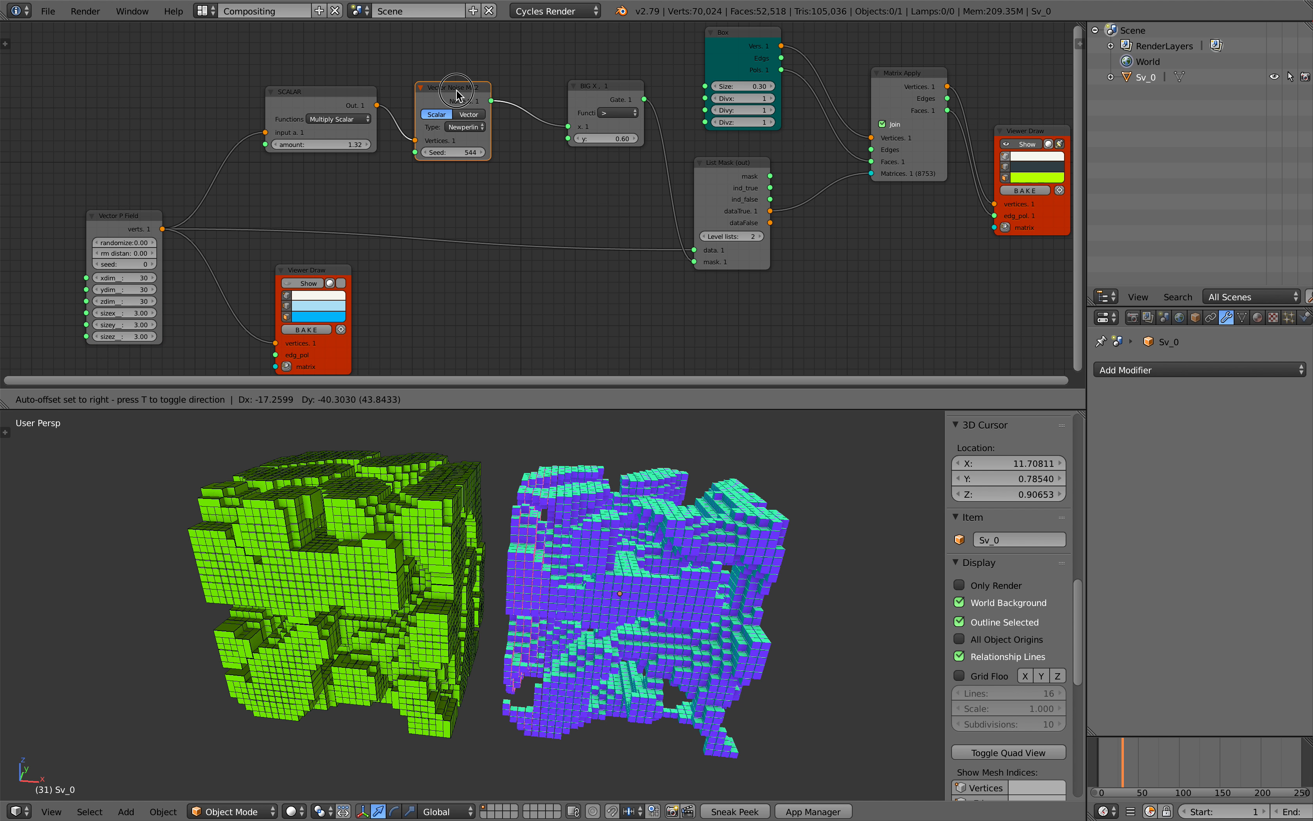
pyautogui.moveTo(352, 89); pyautogui.dragTo(343, 85)
pyautogui.moveTo(569, 84); pyautogui.dragTo(539, 90)
pyautogui.moveTo(619, 534)
pyautogui.mouseDown(button='middle')
pyautogui.moveTo(583, 567)
pyautogui.moveTo(536, 549)
pyautogui.moveTo(615, 545)
pyautogui.mouseUp(button='middle')
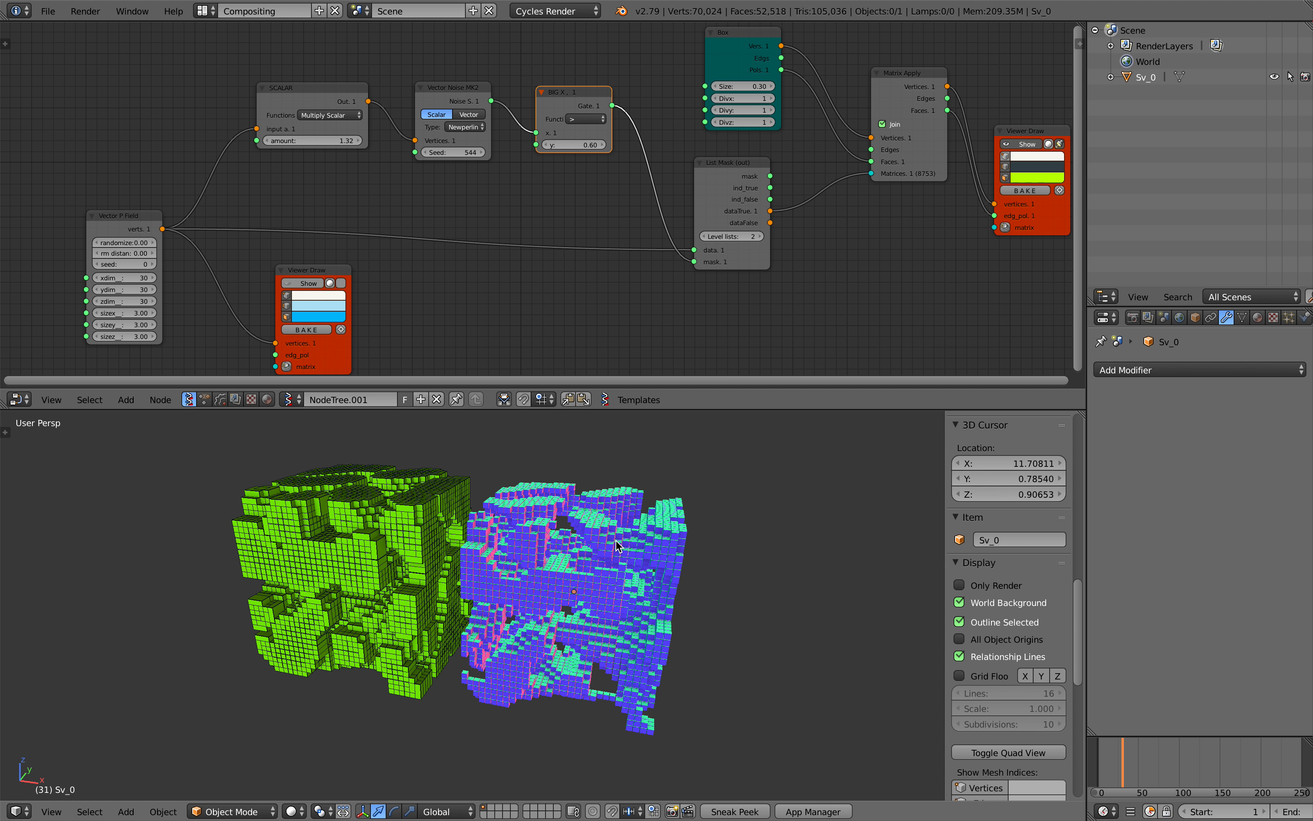
pyautogui.moveTo(595, 153); pyautogui.dragTo(602, 148, button='middle')
pyautogui.moveTo(567, 84); pyautogui.dragTo(562, 83)
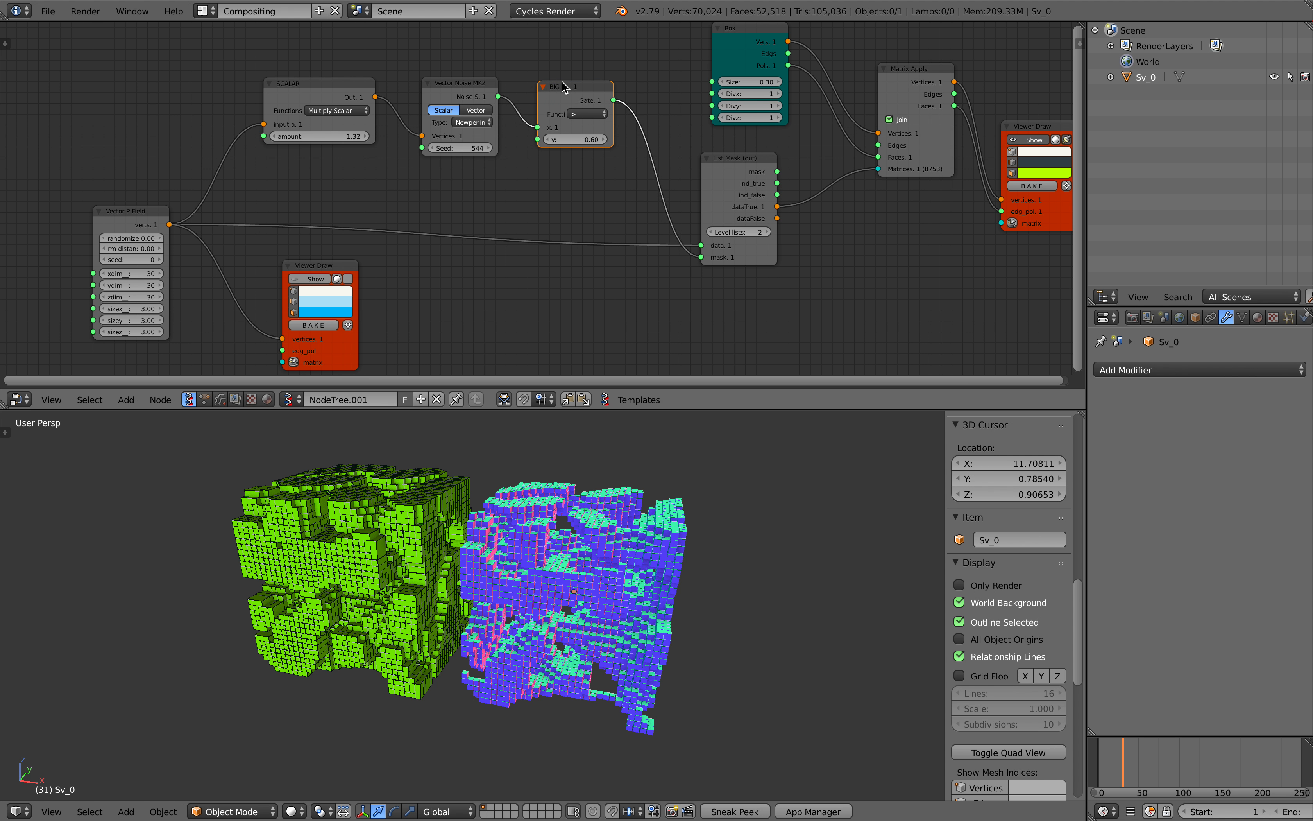
pyautogui.moveTo(593, 118); pyautogui.dragTo(601, 118, button='middle')
pyautogui.moveTo(567, 489); pyautogui.dragTo(535, 579, button='middle')
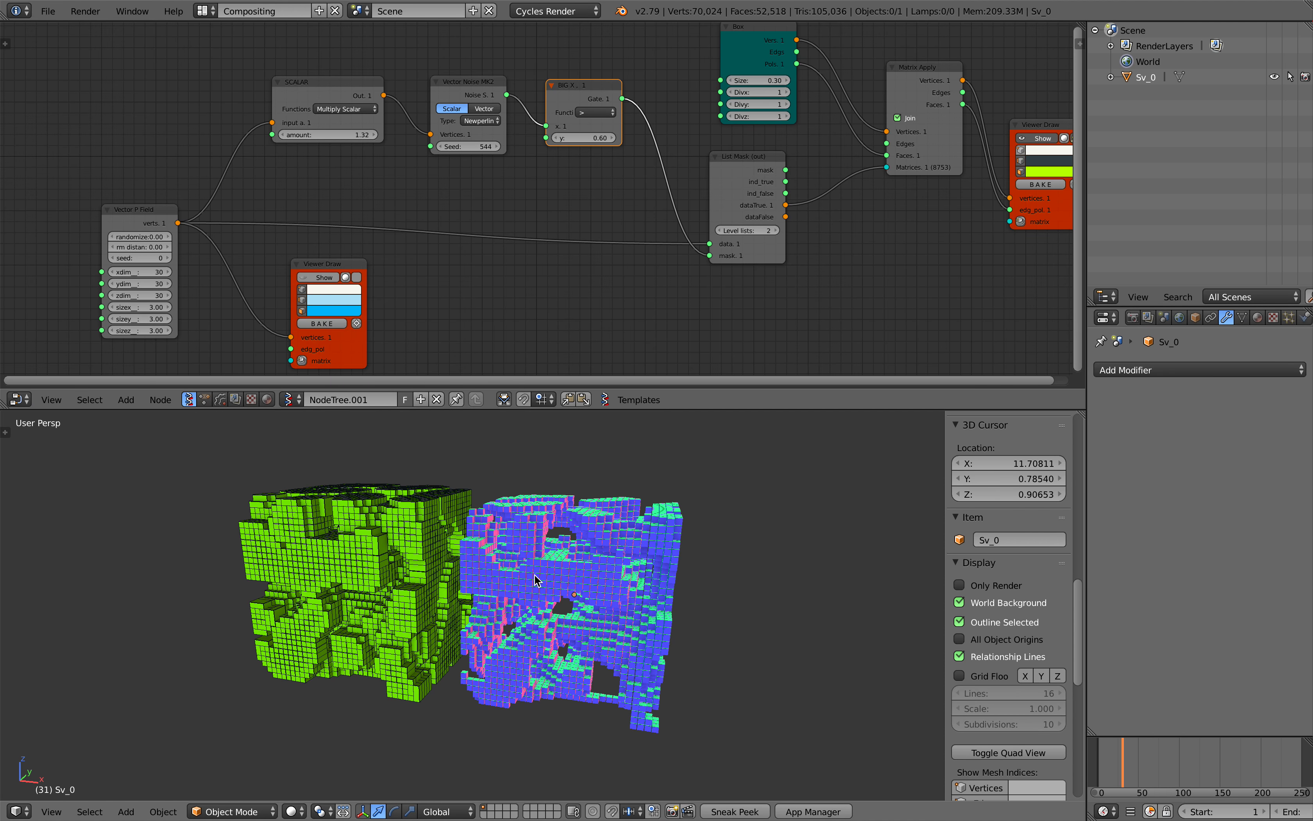